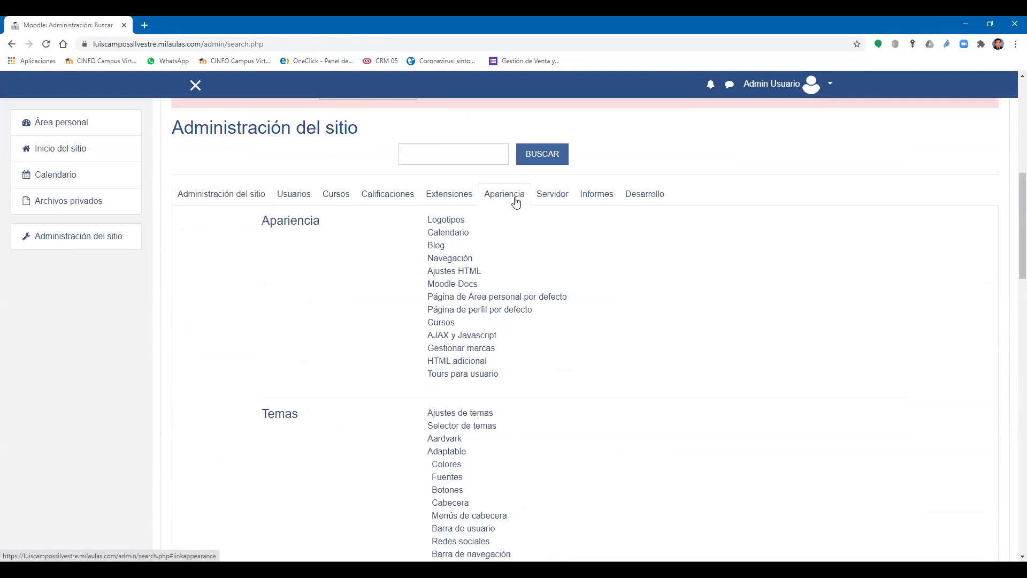
{"action": "scroll", "coordinate": [660, 258], "scroll_direction": "down", "scroll_amount": 4}
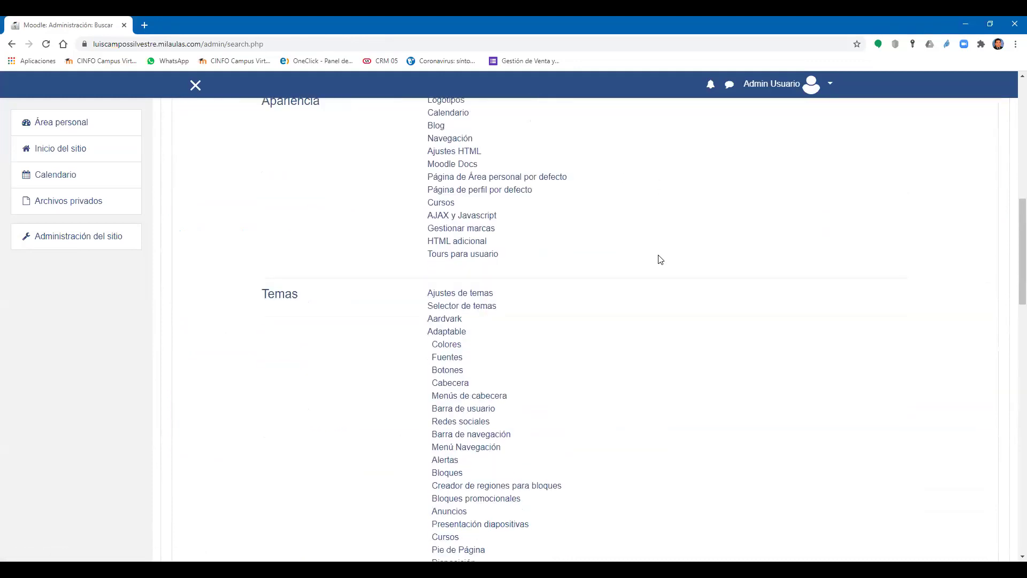
{"action": "scroll", "coordinate": [660, 259], "scroll_direction": "down", "scroll_amount": 1}
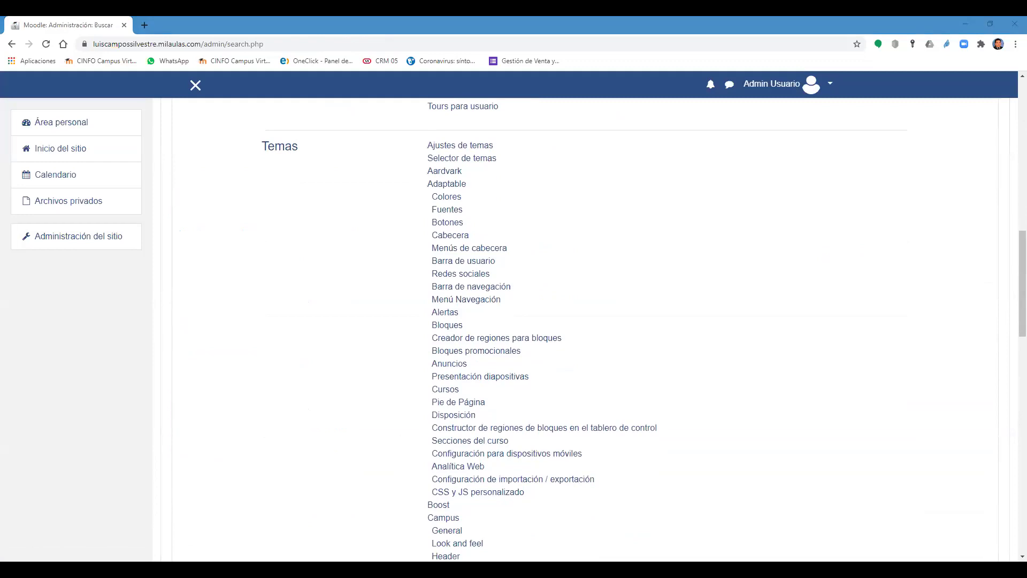
{"action": "left_click", "coordinate": [488, 167]}
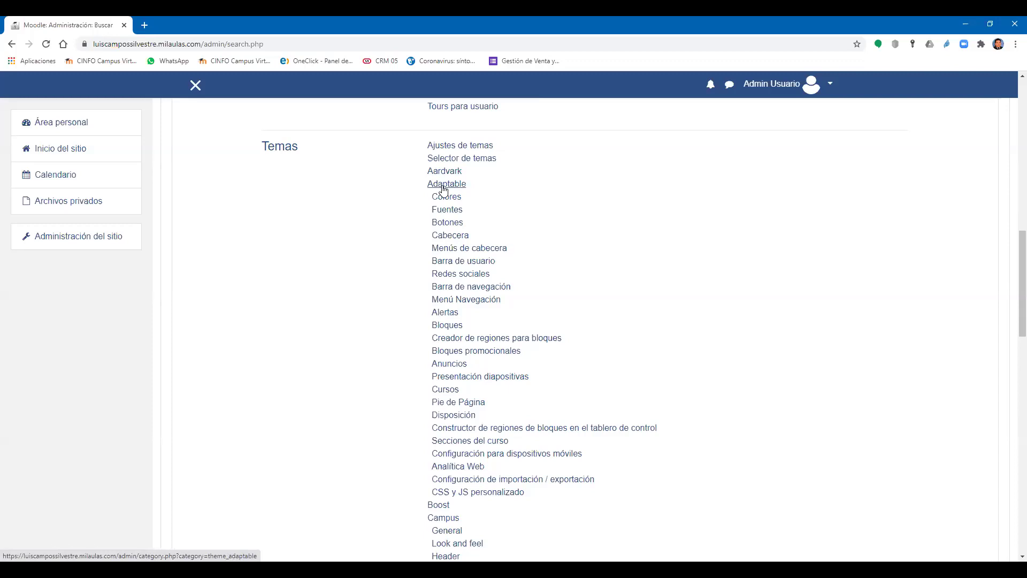
{"action": "scroll", "coordinate": [442, 193], "scroll_direction": "down", "scroll_amount": 5}
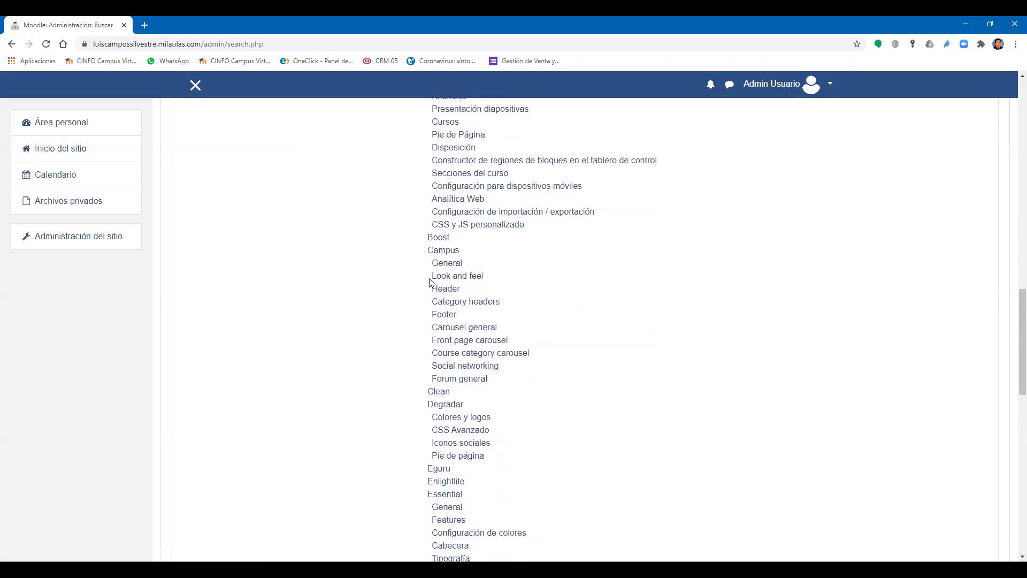
{"action": "scroll", "coordinate": [408, 321], "scroll_direction": "down", "scroll_amount": 7}
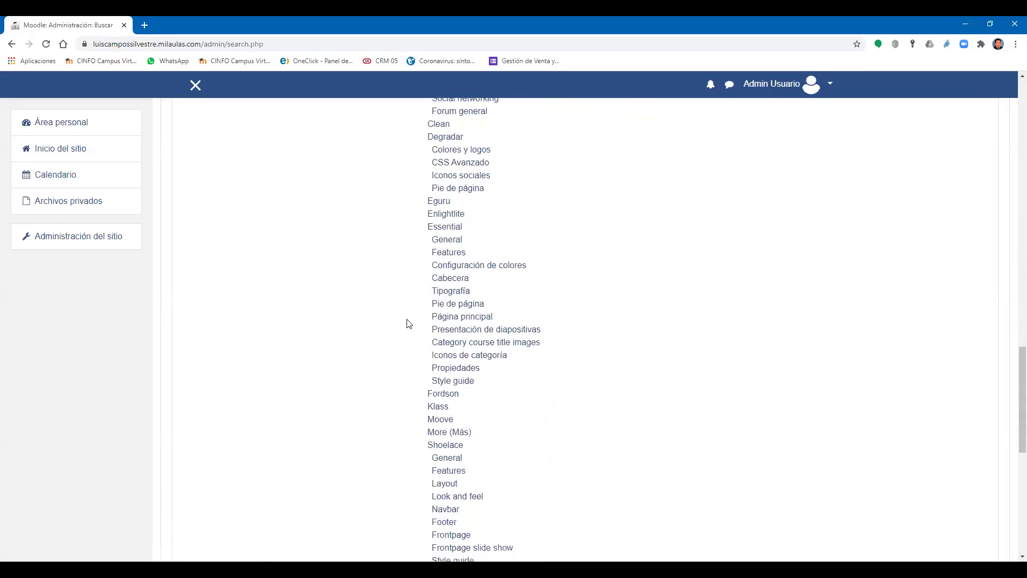
{"action": "scroll", "coordinate": [397, 263], "scroll_direction": "up", "scroll_amount": 1}
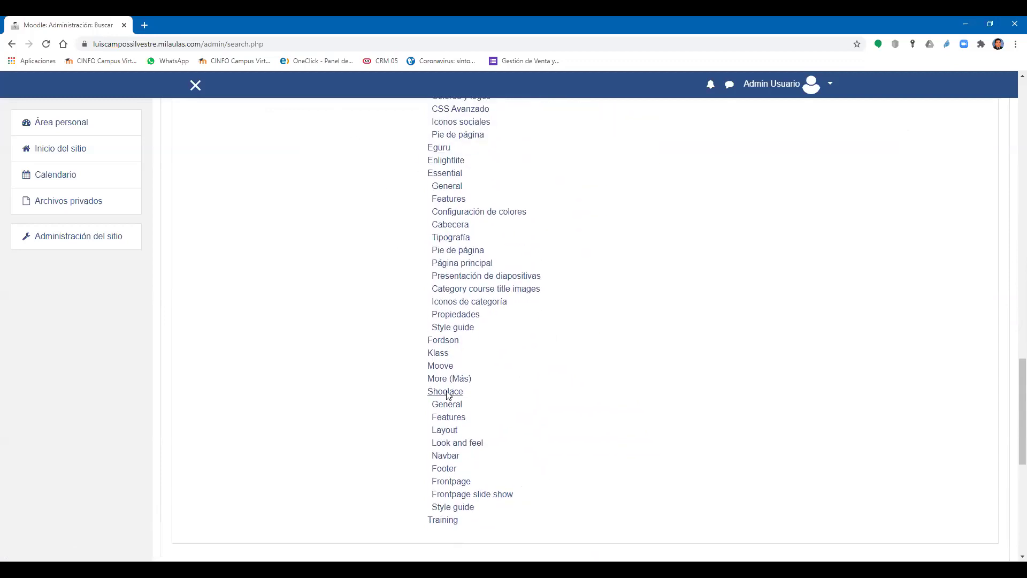
{"action": "scroll", "coordinate": [627, 364], "scroll_direction": "up", "scroll_amount": 8}
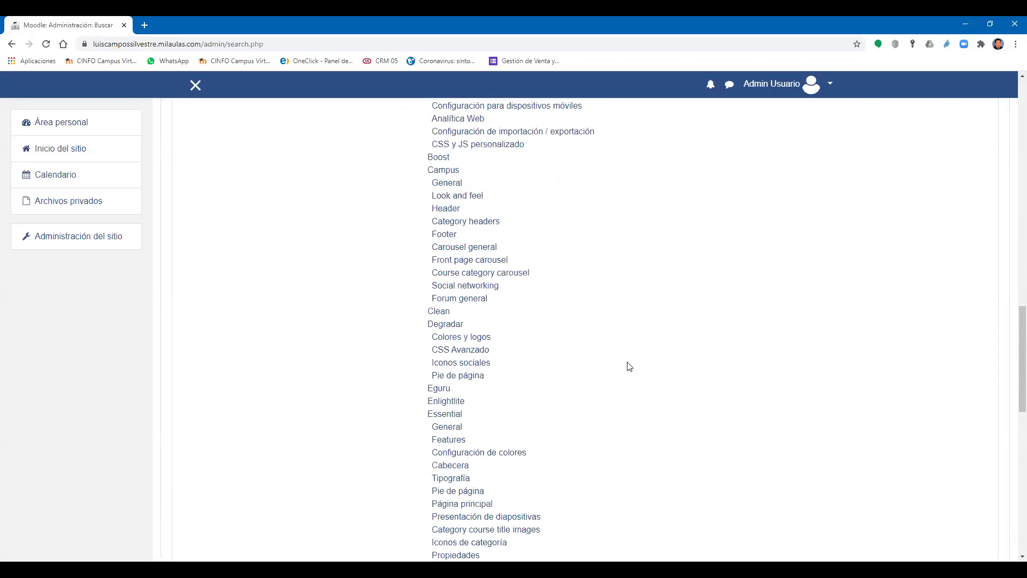
{"action": "scroll", "coordinate": [629, 366], "scroll_direction": "up", "scroll_amount": 7}
{"action": "scroll", "coordinate": [615, 380], "scroll_direction": "down", "scroll_amount": 1}
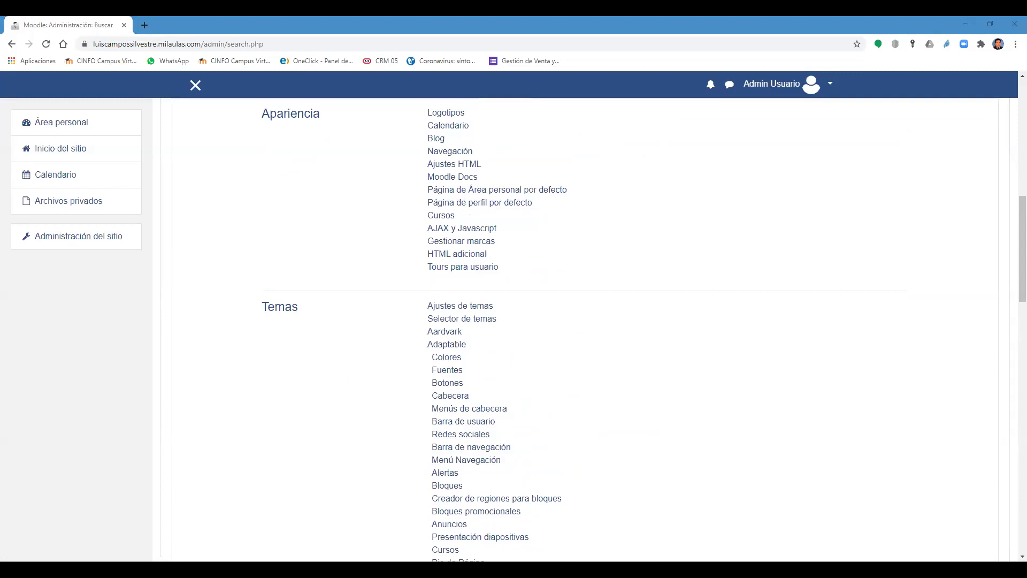
{"action": "left_click", "coordinate": [351, 397]}
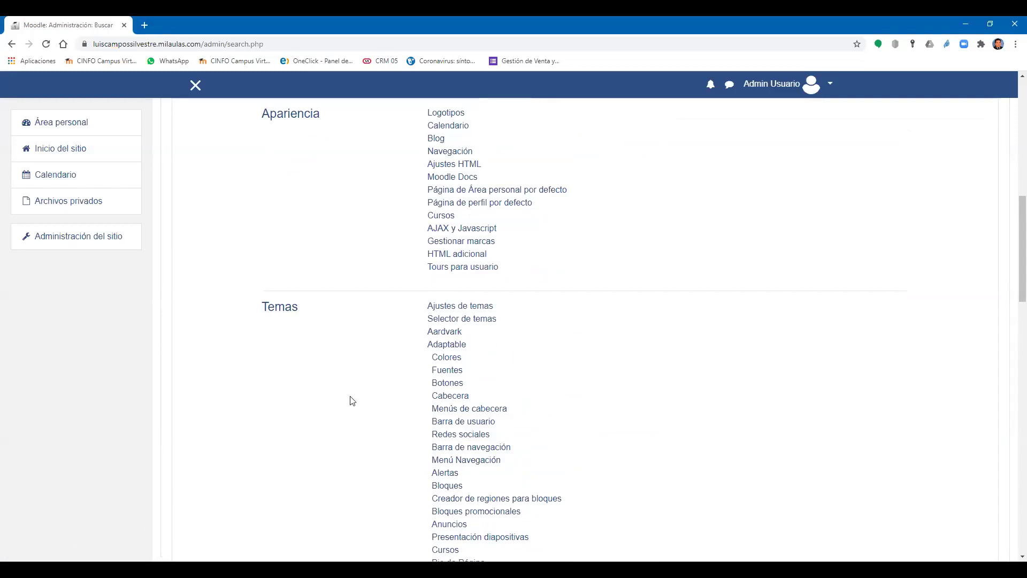
Step: Open Selector de temas and scroll to the Default device row showing Eguru as current theme
{"action": "left_click", "coordinate": [488, 322]}
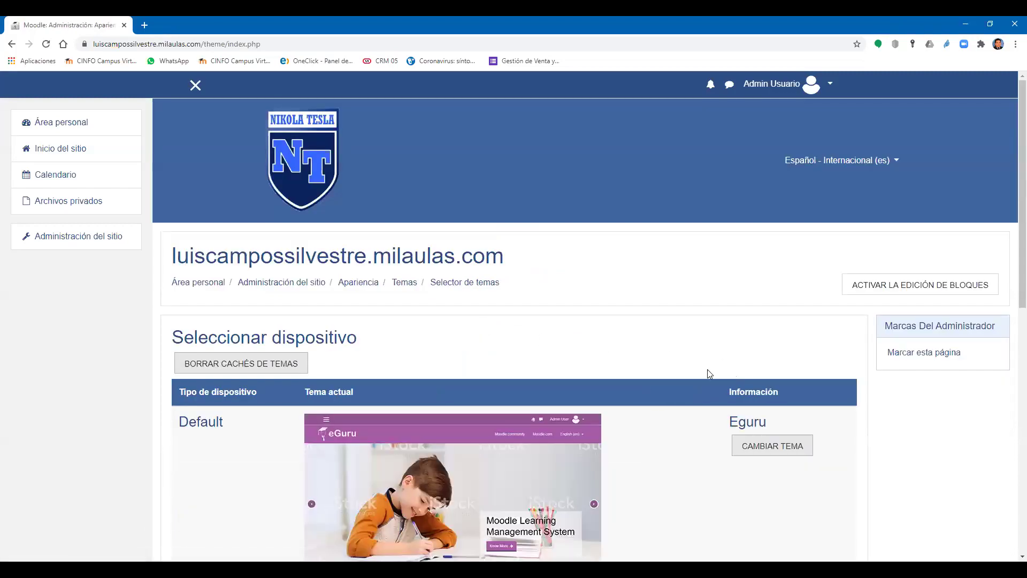
{"action": "scroll", "coordinate": [709, 371], "scroll_direction": "down", "scroll_amount": 4}
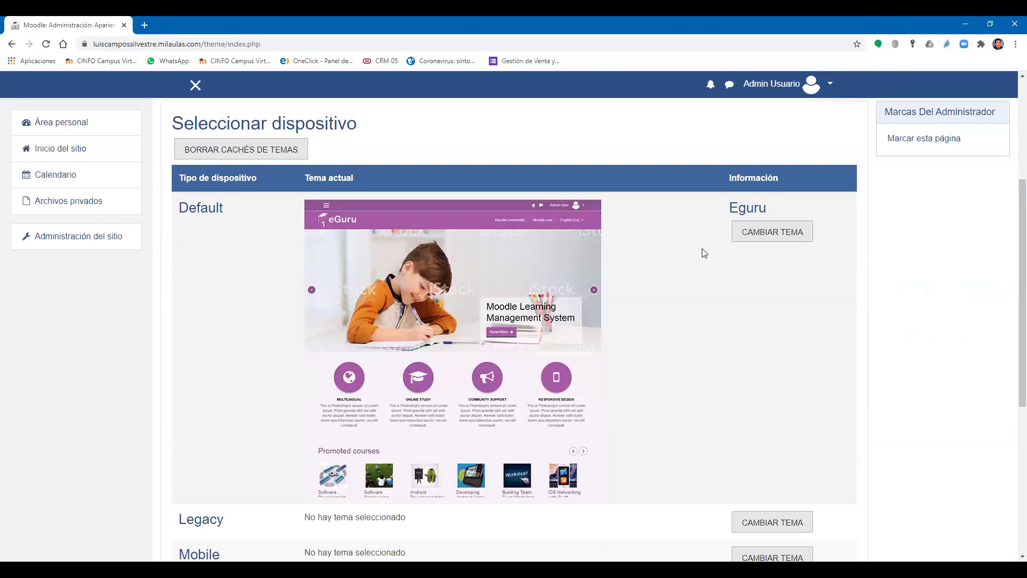
{"action": "scroll", "coordinate": [701, 263], "scroll_direction": "down", "scroll_amount": 3}
{"action": "scroll", "coordinate": [637, 390], "scroll_direction": "up", "scroll_amount": 2}
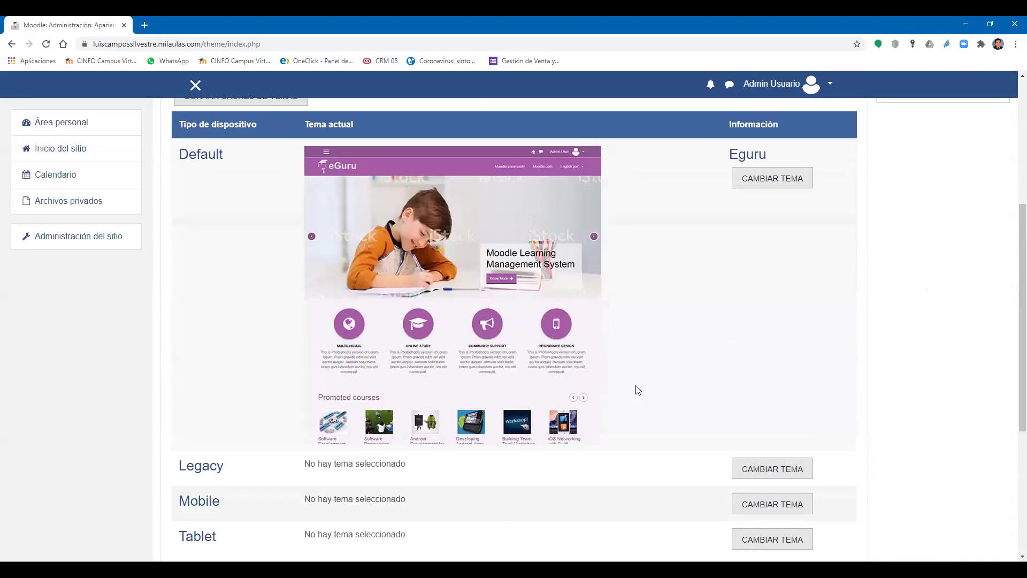
{"action": "scroll", "coordinate": [637, 390], "scroll_direction": "up", "scroll_amount": 2}
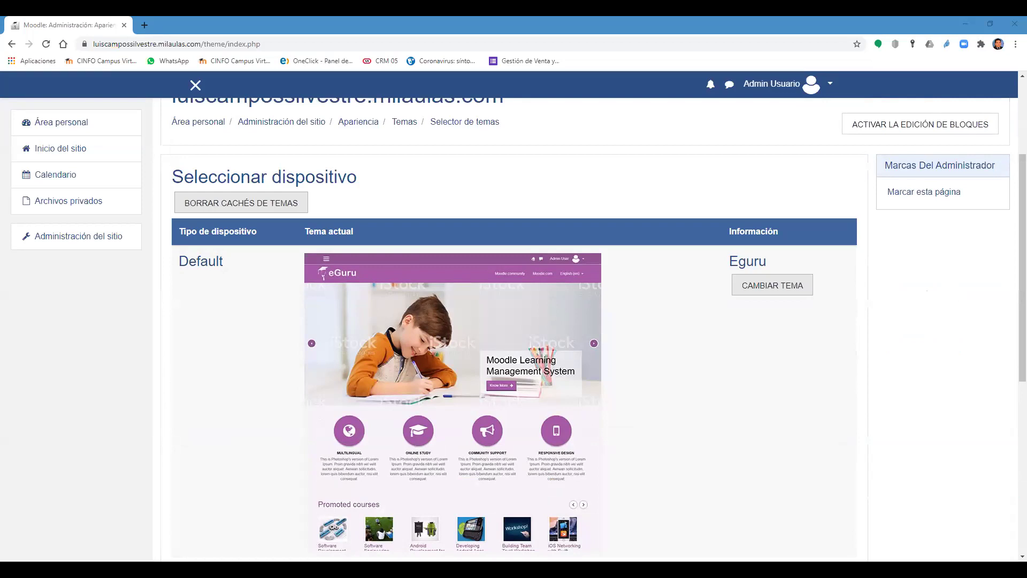
{"action": "left_click", "coordinate": [853, 346]}
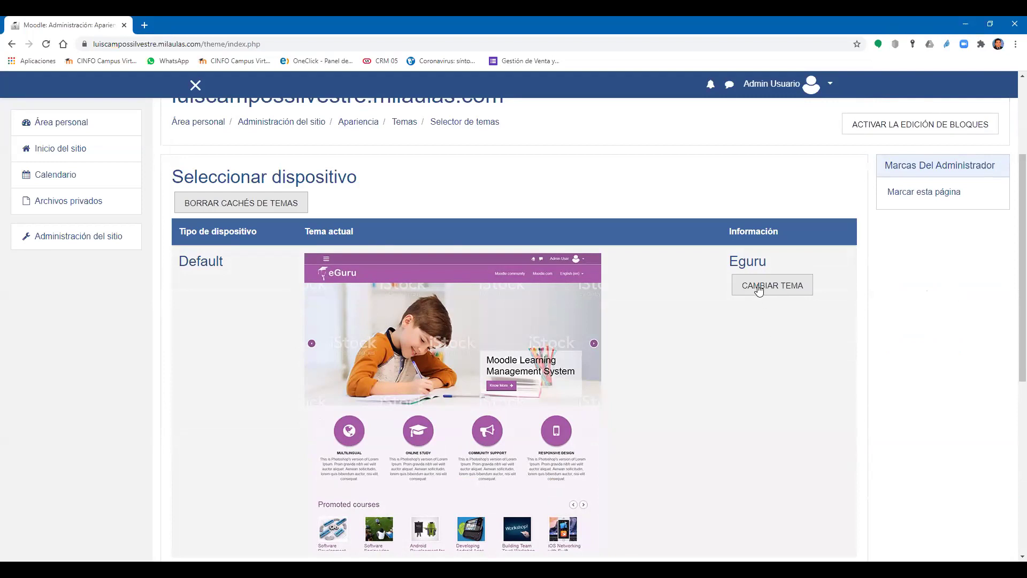
{"action": "left_click", "coordinate": [762, 294]}
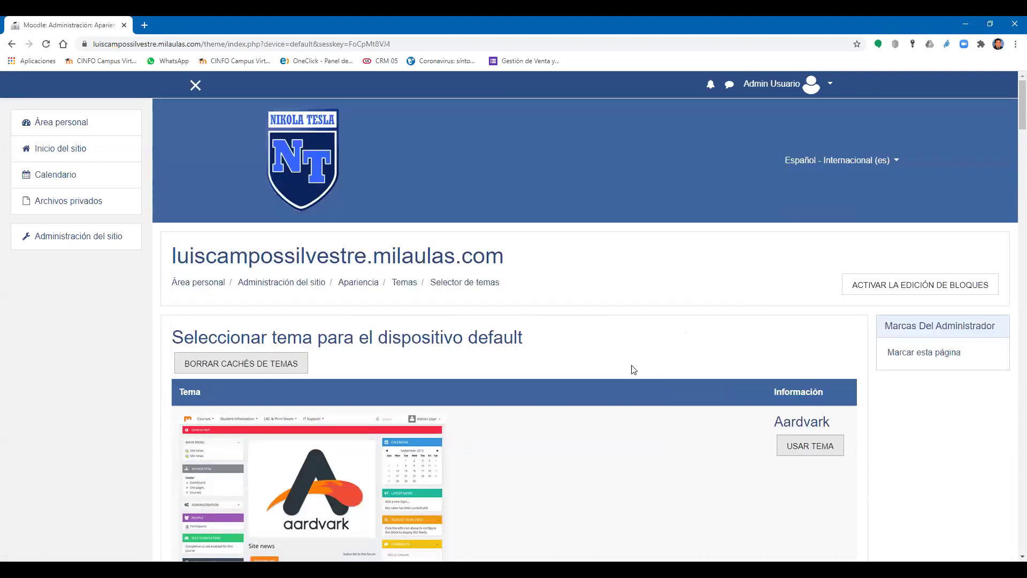
{"action": "scroll", "coordinate": [576, 405], "scroll_direction": "down", "scroll_amount": 2}
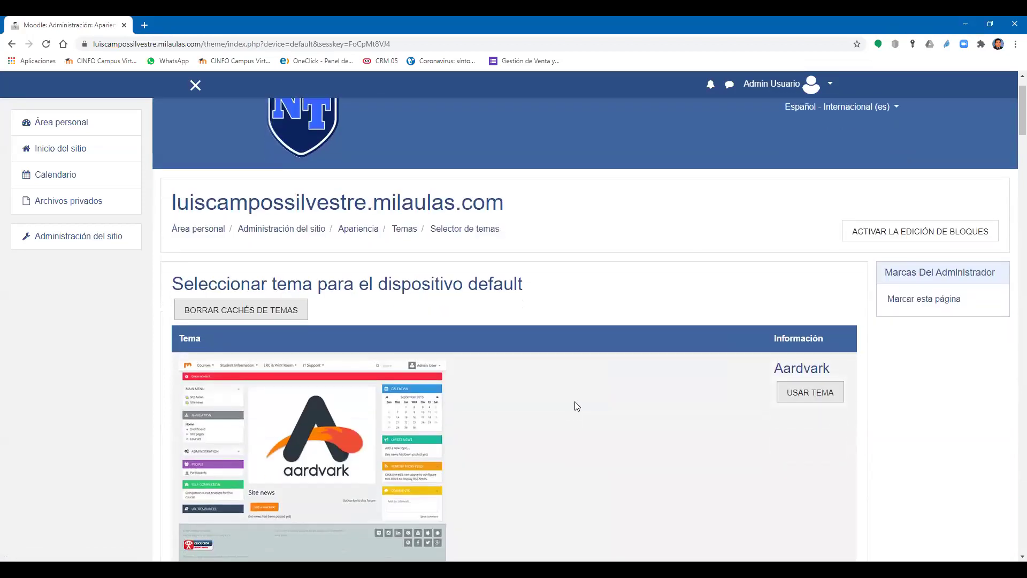
{"action": "scroll", "coordinate": [576, 405], "scroll_direction": "down", "scroll_amount": 1}
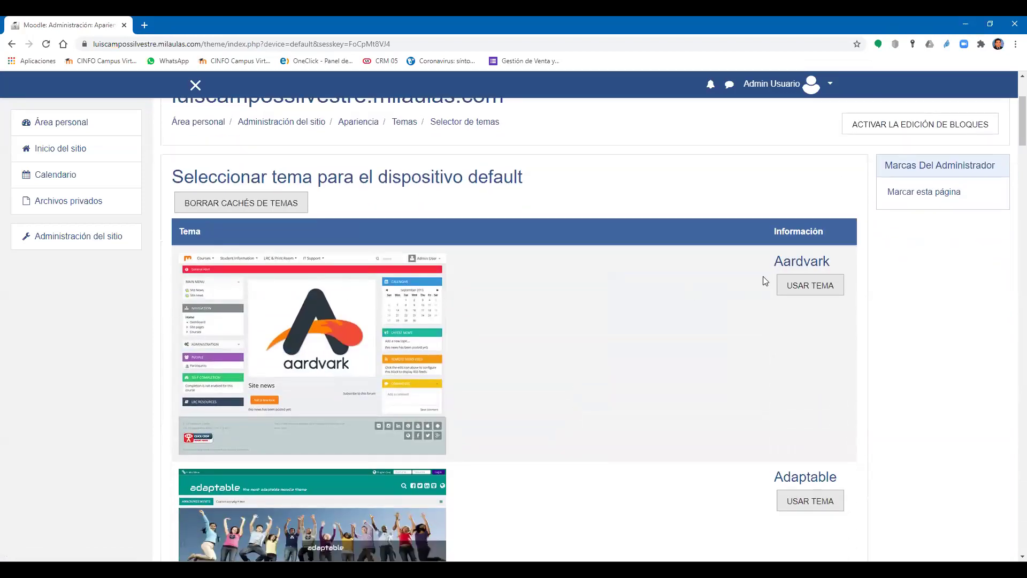
{"action": "scroll", "coordinate": [569, 337], "scroll_direction": "down", "scroll_amount": 4}
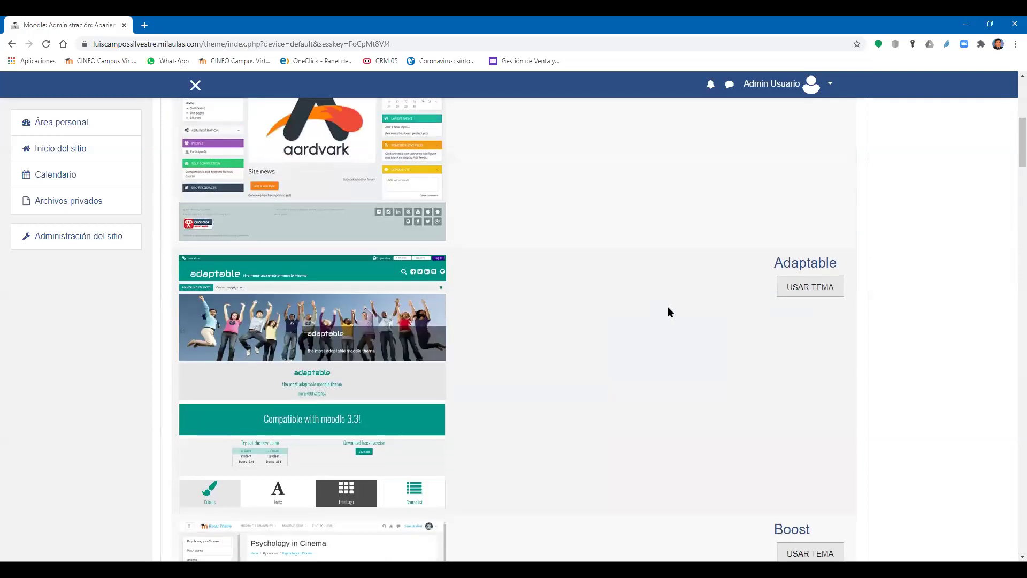
{"action": "scroll", "coordinate": [535, 327], "scroll_direction": "down", "scroll_amount": 5}
{"action": "scroll", "coordinate": [670, 319], "scroll_direction": "down", "scroll_amount": 7}
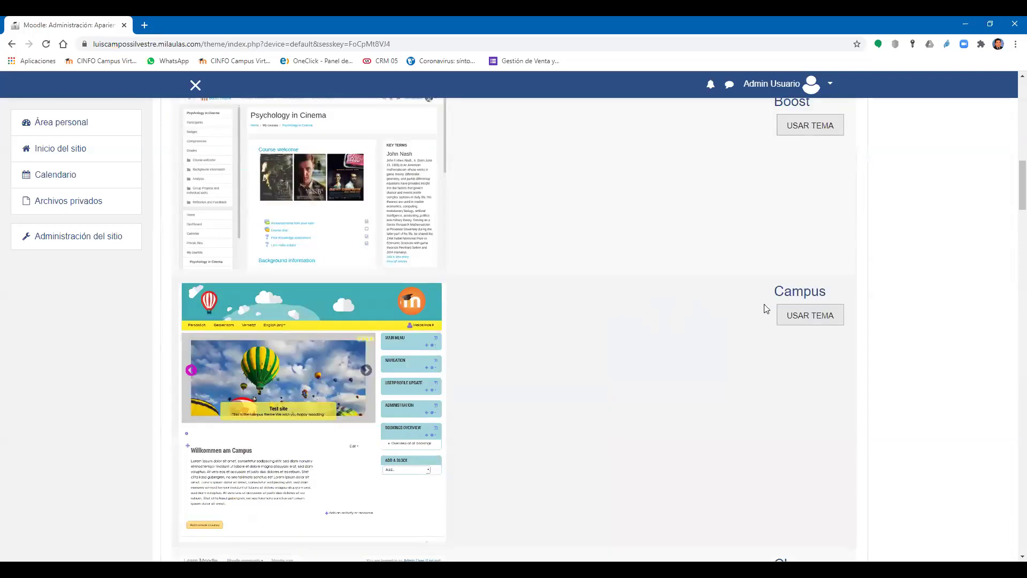
{"action": "scroll", "coordinate": [701, 319], "scroll_direction": "down", "scroll_amount": 11}
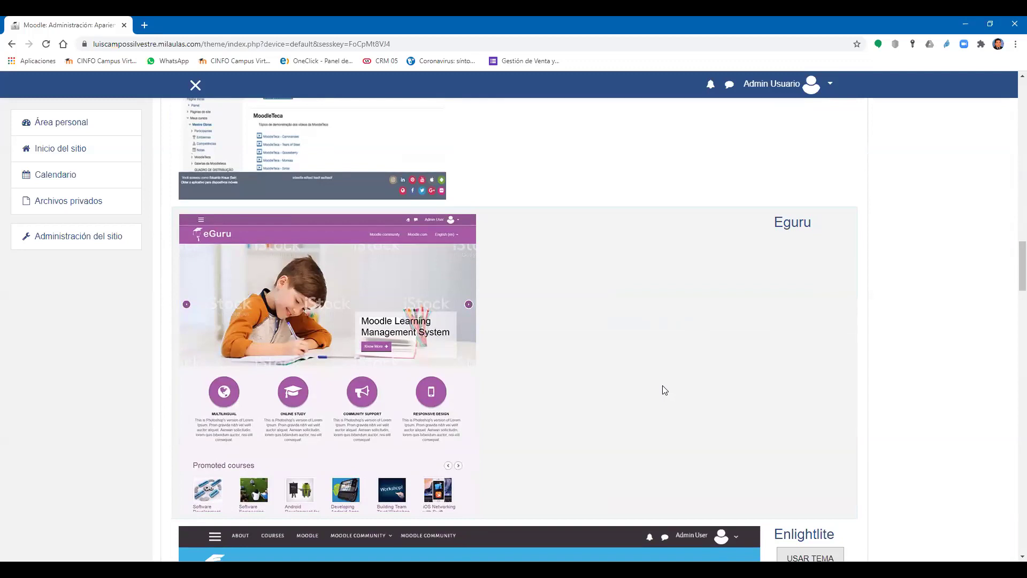
{"action": "scroll", "coordinate": [664, 390], "scroll_direction": "up", "scroll_amount": 4}
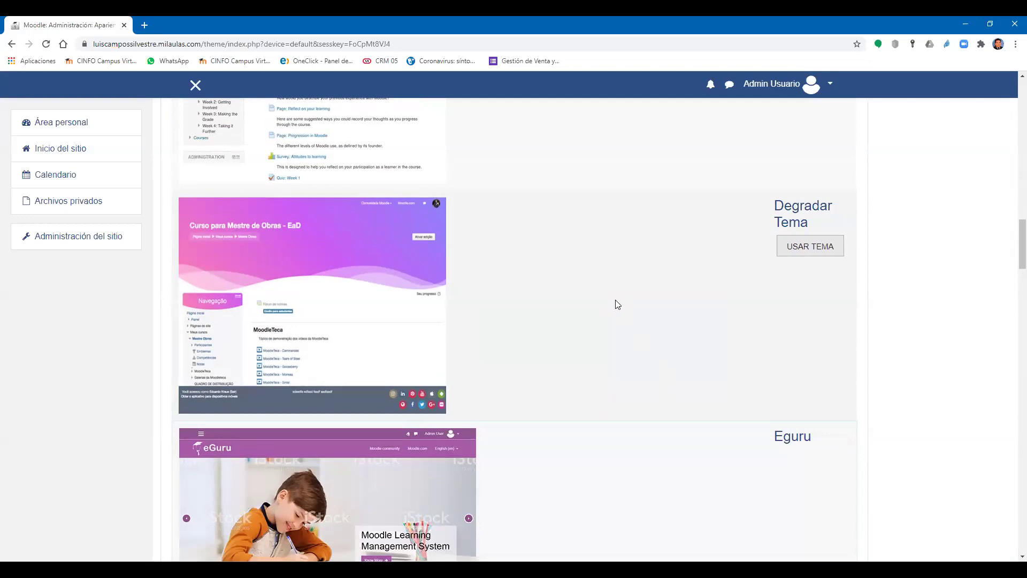
{"action": "scroll", "coordinate": [615, 300], "scroll_direction": "down", "scroll_amount": 10}
{"action": "scroll", "coordinate": [616, 304], "scroll_direction": "down", "scroll_amount": 13}
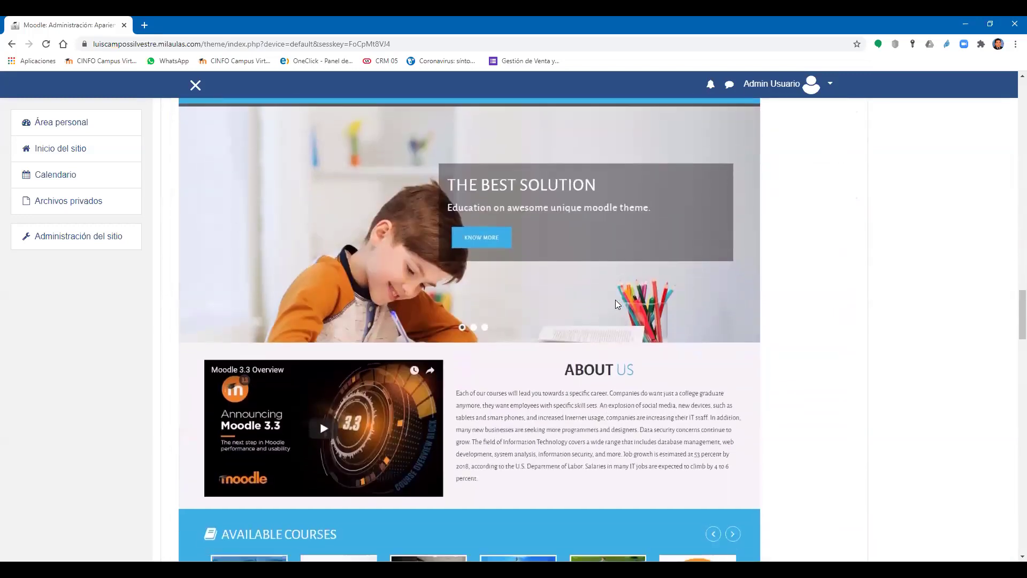
{"action": "scroll", "coordinate": [615, 312], "scroll_direction": "down", "scroll_amount": 10}
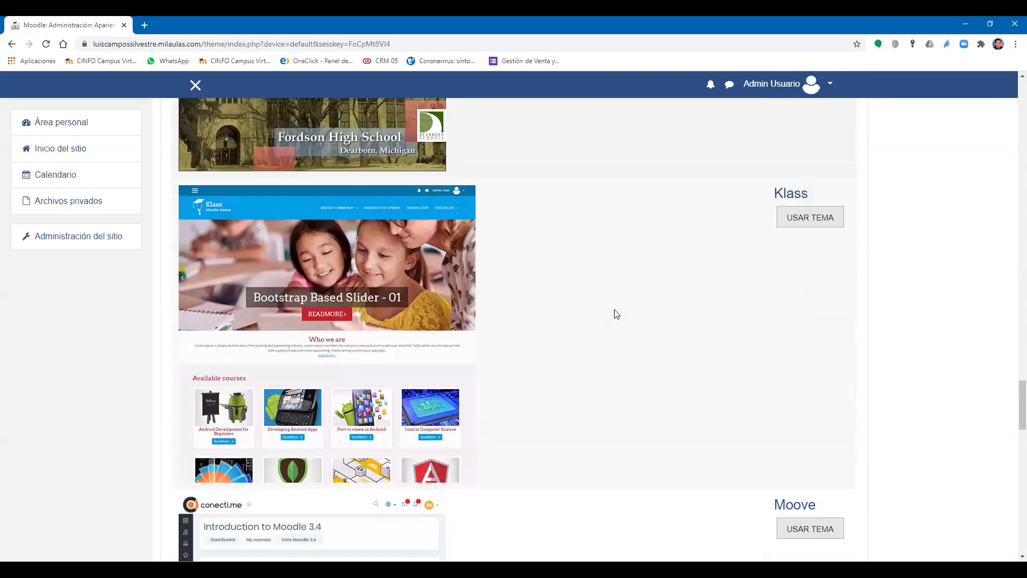
{"action": "scroll", "coordinate": [615, 313], "scroll_direction": "up", "scroll_amount": 4}
{"action": "scroll", "coordinate": [615, 313], "scroll_direction": "down", "scroll_amount": 2}
{"action": "scroll", "coordinate": [615, 314], "scroll_direction": "down", "scroll_amount": 2}
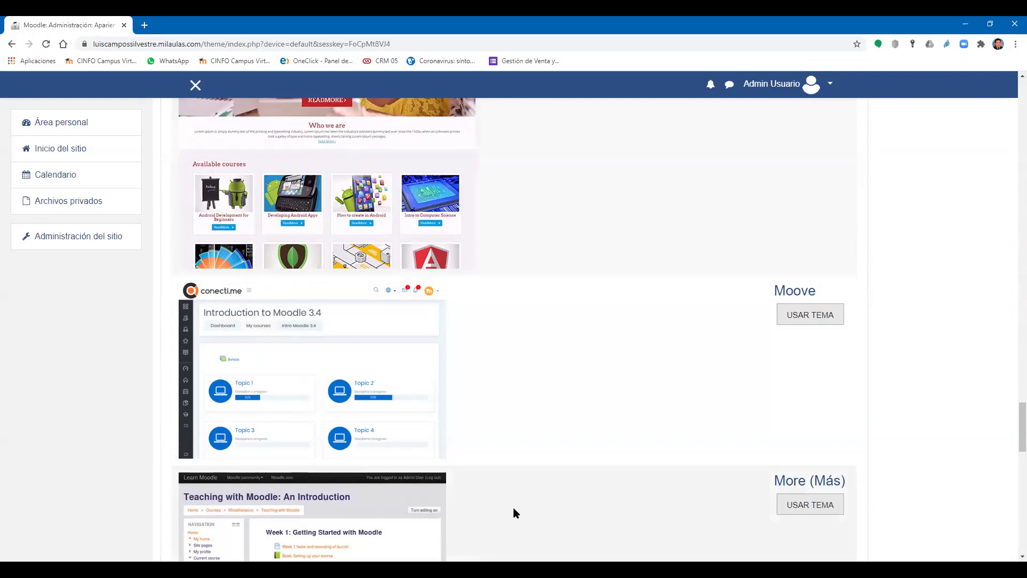
{"action": "scroll", "coordinate": [598, 388], "scroll_direction": "up", "scroll_amount": 3}
{"action": "scroll", "coordinate": [591, 361], "scroll_direction": "down", "scroll_amount": 13}
{"action": "scroll", "coordinate": [592, 361], "scroll_direction": "down", "scroll_amount": 10}
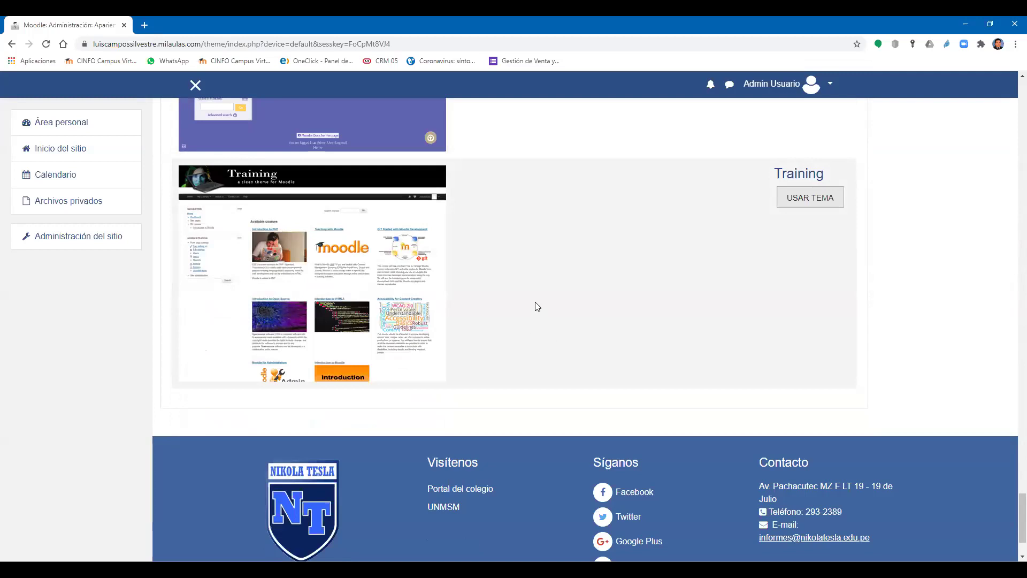
{"action": "scroll", "coordinate": [545, 359], "scroll_direction": "up", "scroll_amount": 10}
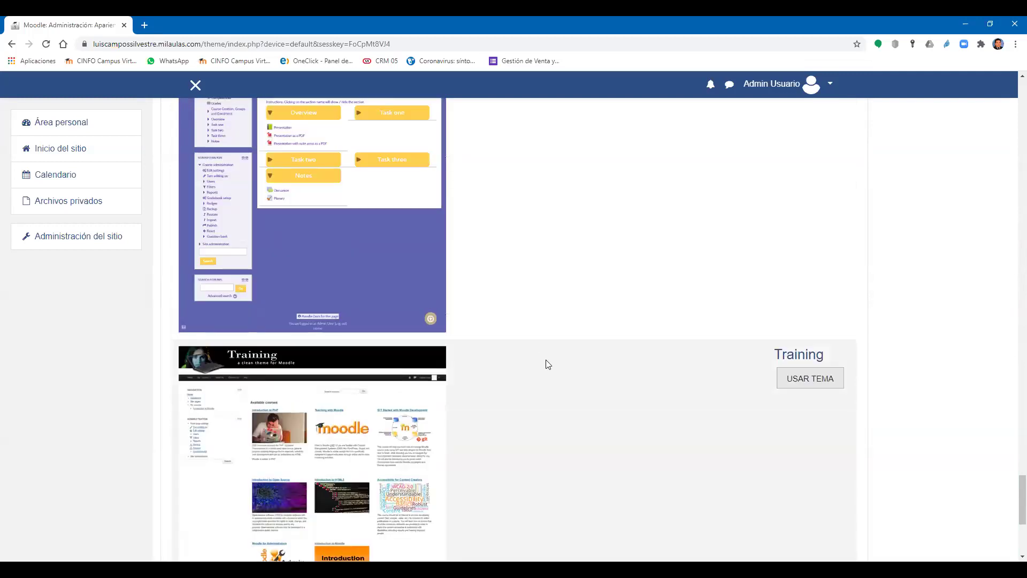
{"action": "scroll", "coordinate": [565, 363], "scroll_direction": "up", "scroll_amount": 13}
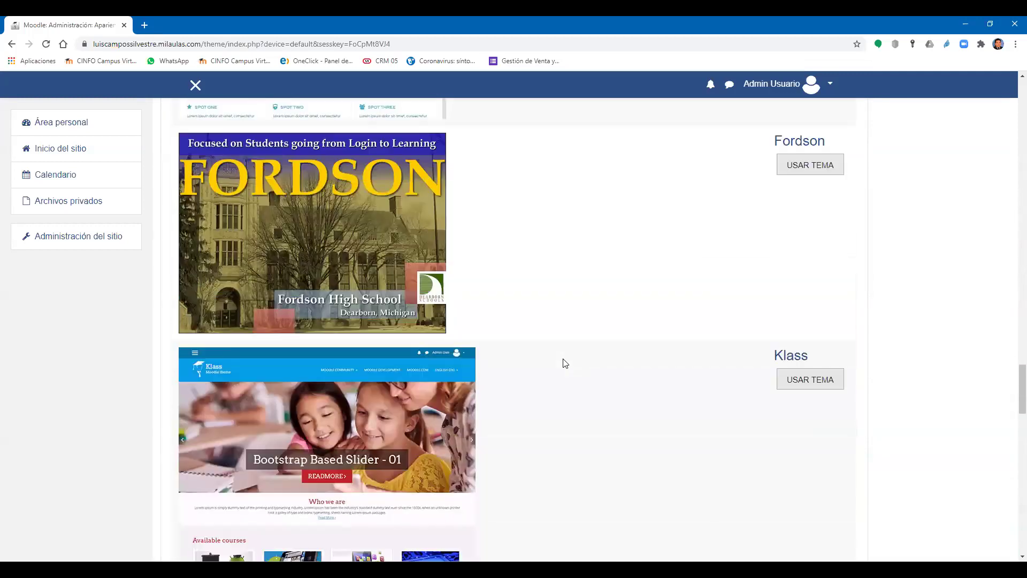
{"action": "scroll", "coordinate": [565, 363], "scroll_direction": "up", "scroll_amount": 10}
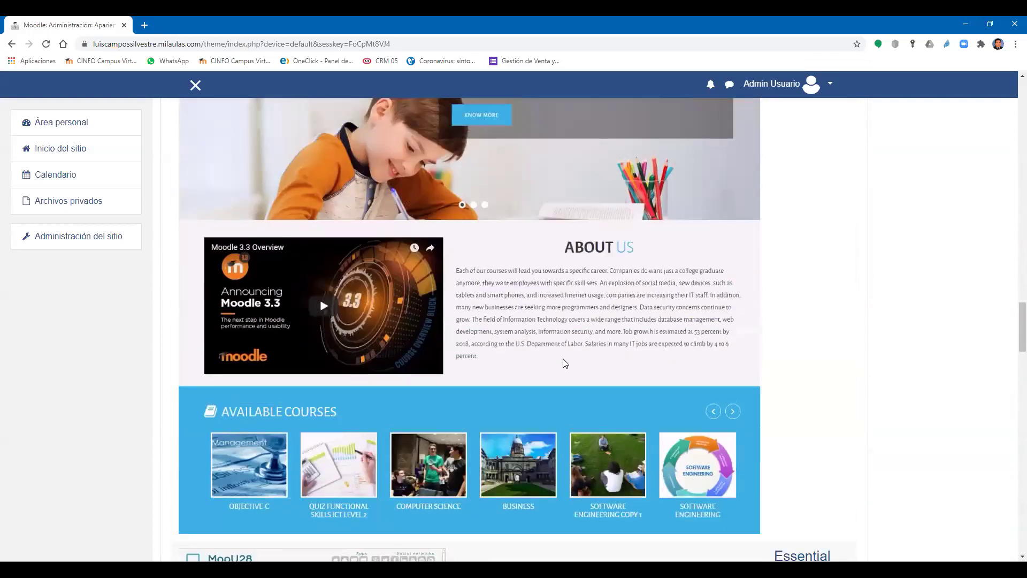
{"action": "scroll", "coordinate": [579, 351], "scroll_direction": "up", "scroll_amount": 10}
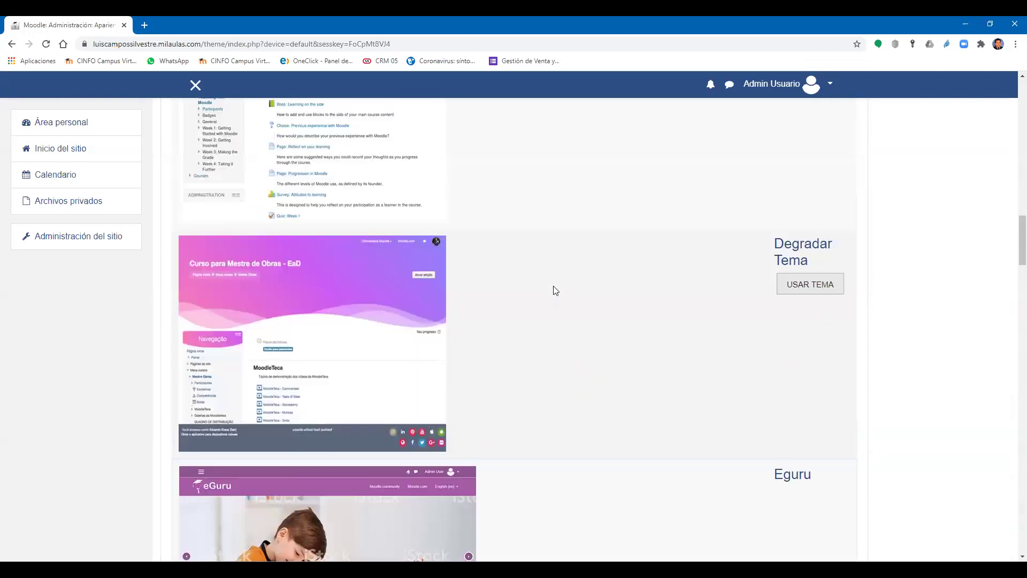
{"action": "scroll", "coordinate": [476, 404], "scroll_direction": "up", "scroll_amount": 4}
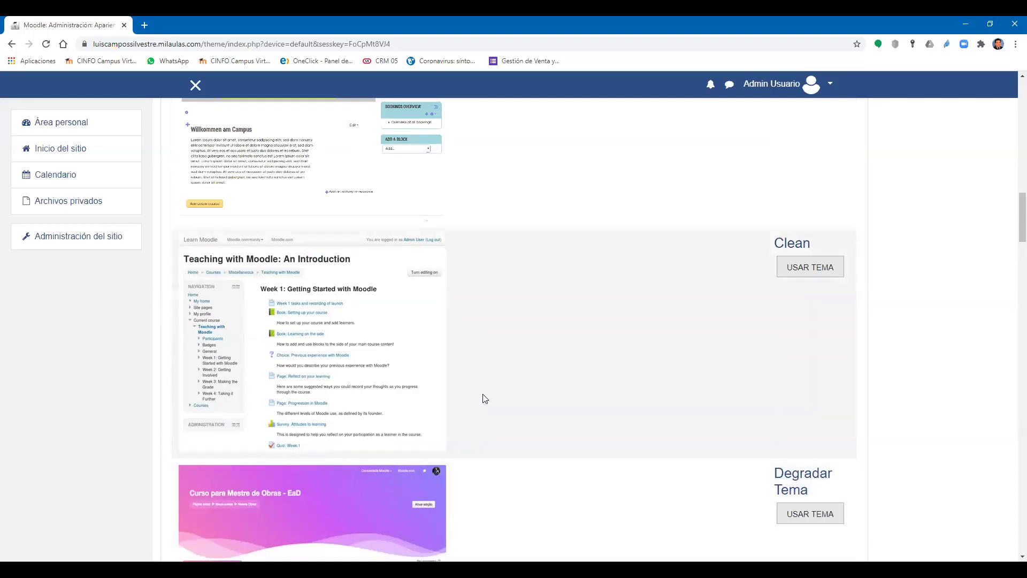
{"action": "scroll", "coordinate": [544, 436], "scroll_direction": "up", "scroll_amount": 6}
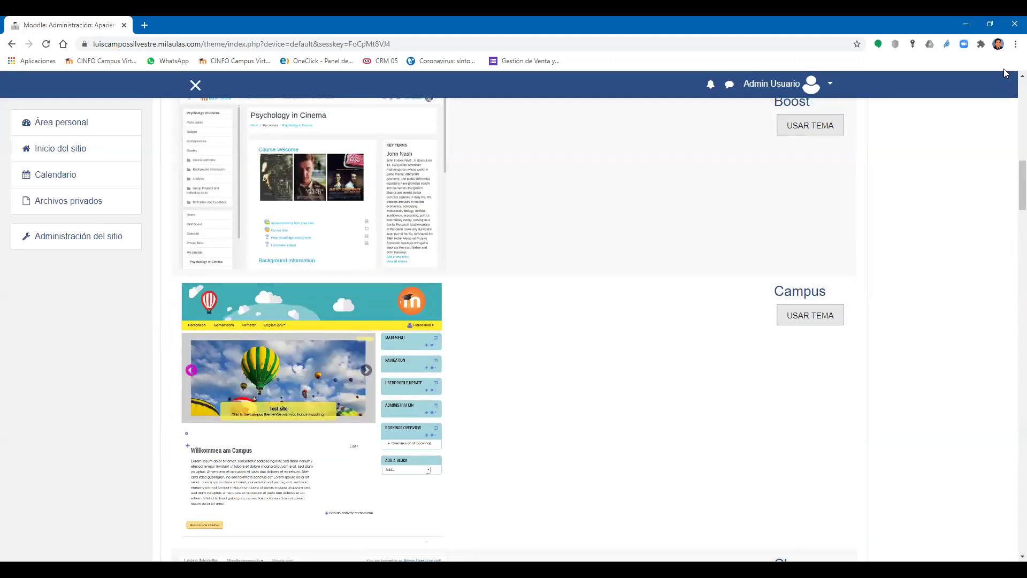
Step: Return to Administración del sitio and zoom the browser page to 110%
{"action": "left_click", "coordinate": [1015, 43]}
{"action": "left_click", "coordinate": [659, 210]}
{"action": "left_click", "coordinate": [64, 242]}
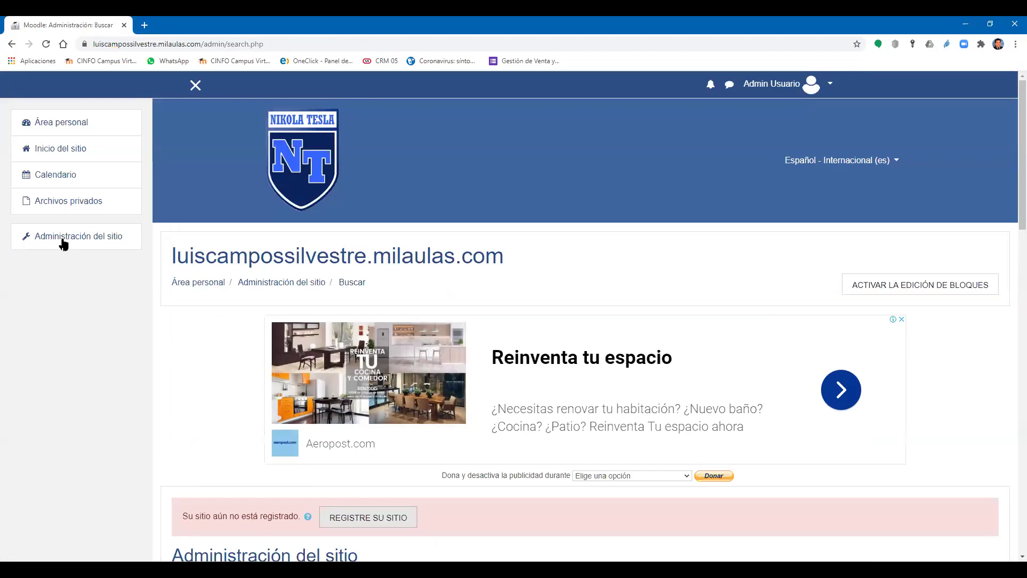
{"action": "left_click", "coordinate": [1015, 44]}
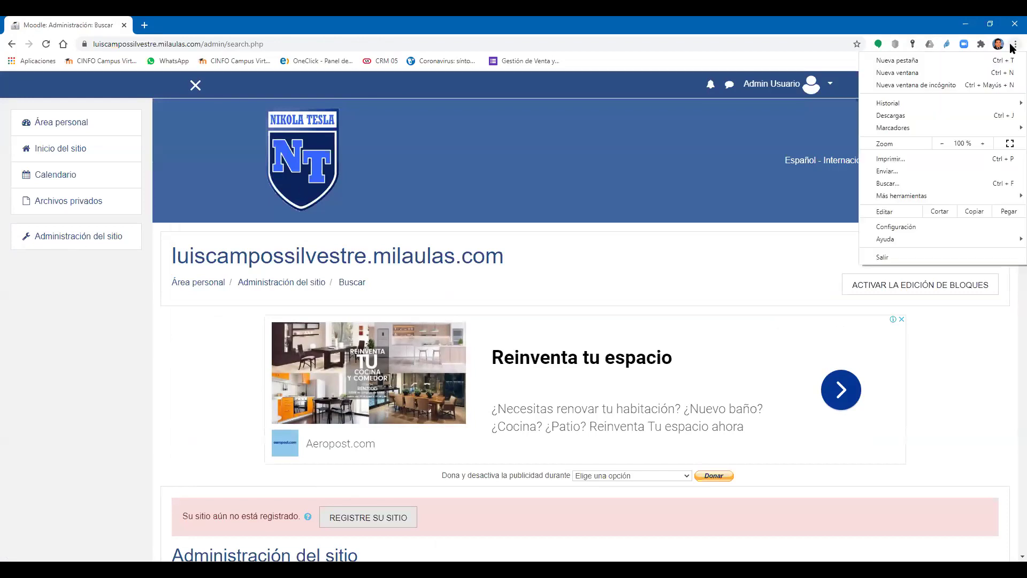
{"action": "left_click", "coordinate": [982, 143]}
Step: Zoom the page to 150%, reload Site administration and scroll down to the admin tabs
{"action": "left_click", "coordinate": [983, 144]}
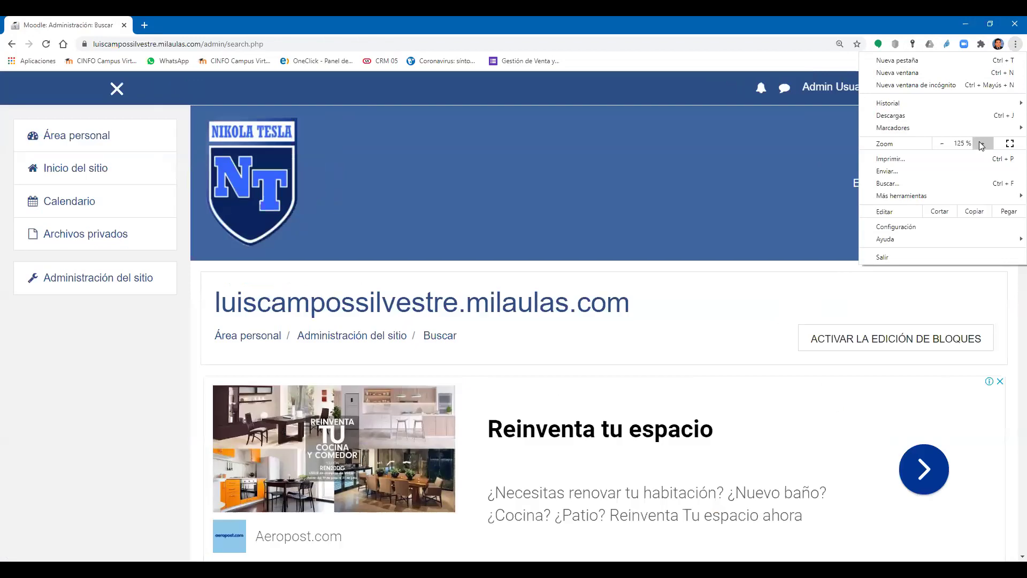
{"action": "left_click", "coordinate": [982, 143]}
{"action": "left_click", "coordinate": [160, 362]}
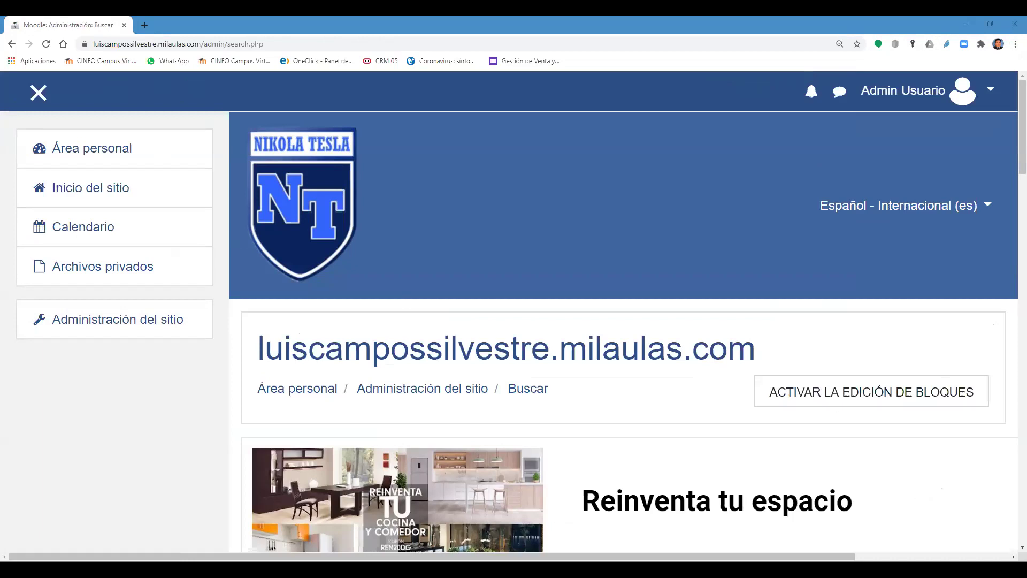
{"action": "left_click", "coordinate": [142, 332]}
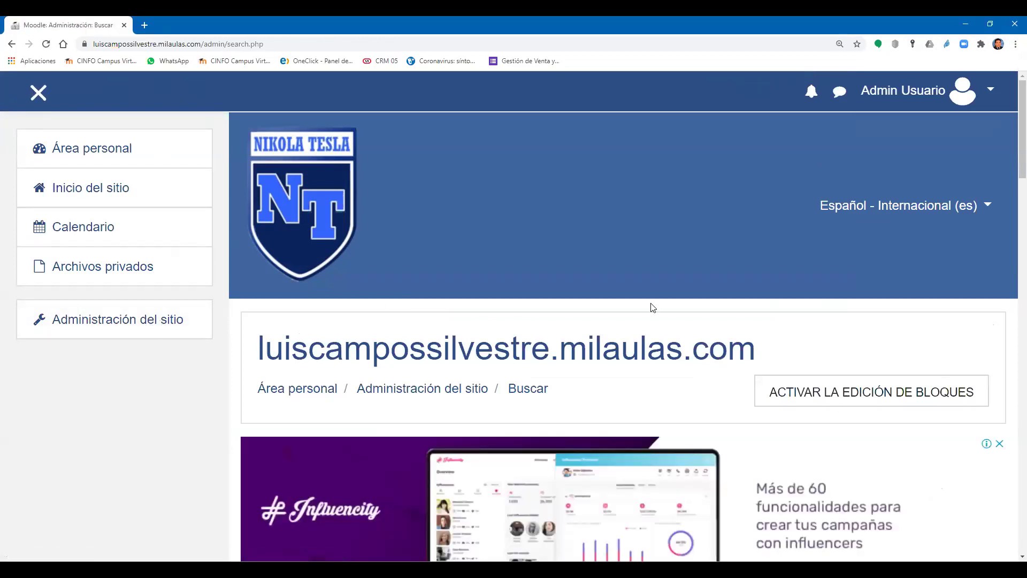
{"action": "scroll", "coordinate": [727, 287], "scroll_direction": "down", "scroll_amount": 6}
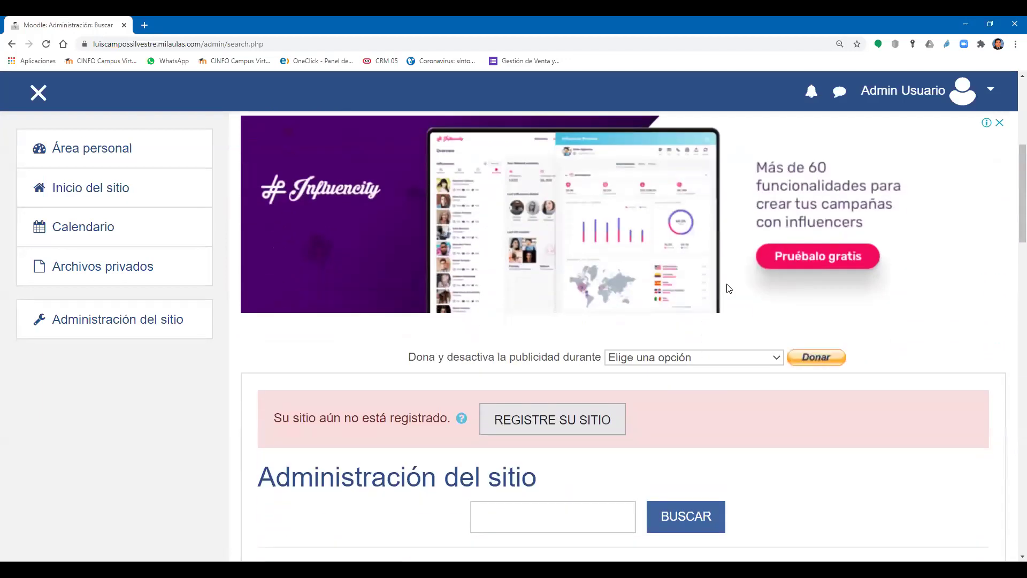
{"action": "scroll", "coordinate": [729, 289], "scroll_direction": "down", "scroll_amount": 5}
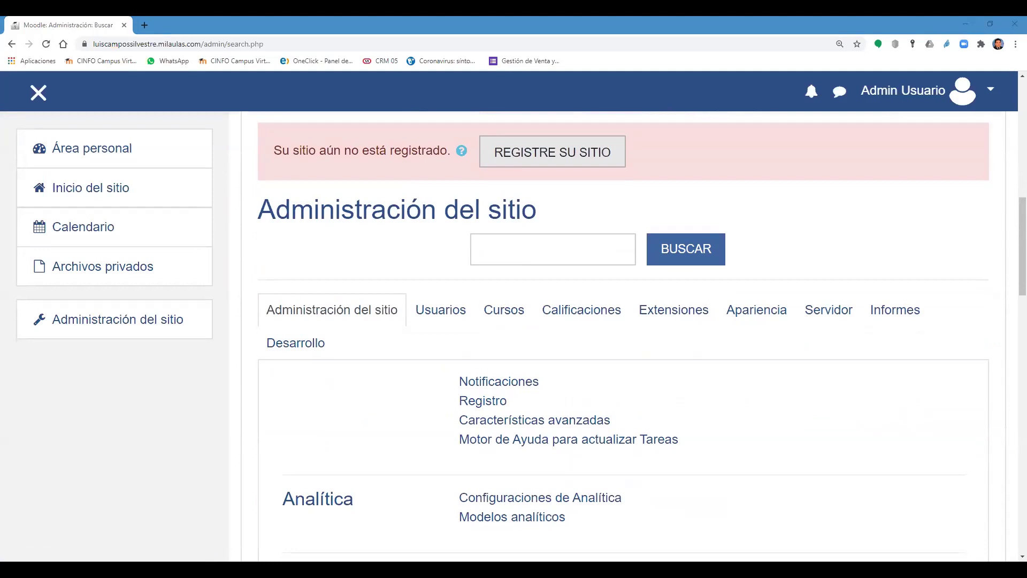
Step: Switch to the Apariencia tab, scroll to Temas and choose Selector de temas
{"action": "left_click", "coordinate": [775, 320]}
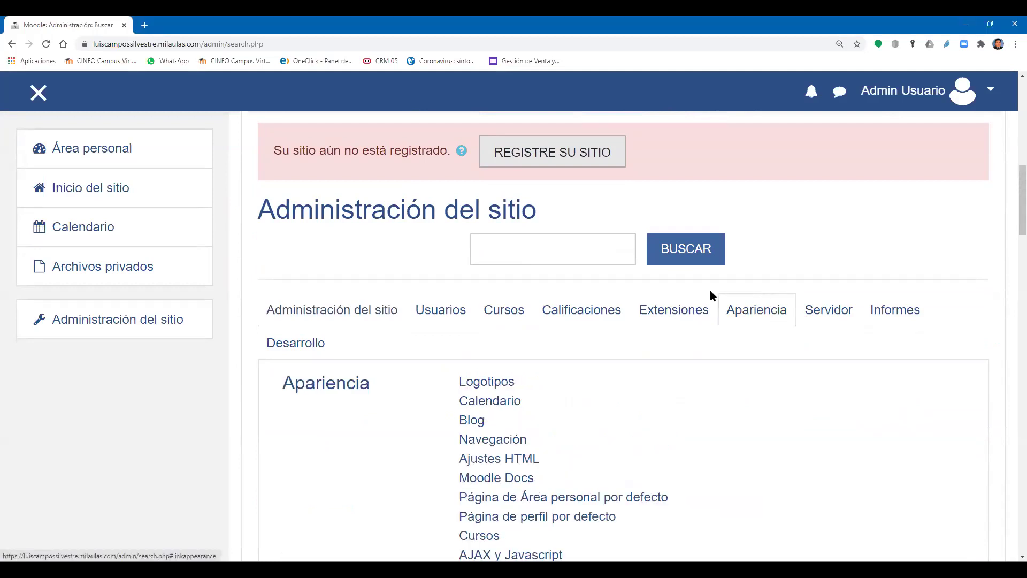
{"action": "scroll", "coordinate": [653, 287], "scroll_direction": "down", "scroll_amount": 5}
{"action": "scroll", "coordinate": [651, 289], "scroll_direction": "down", "scroll_amount": 4}
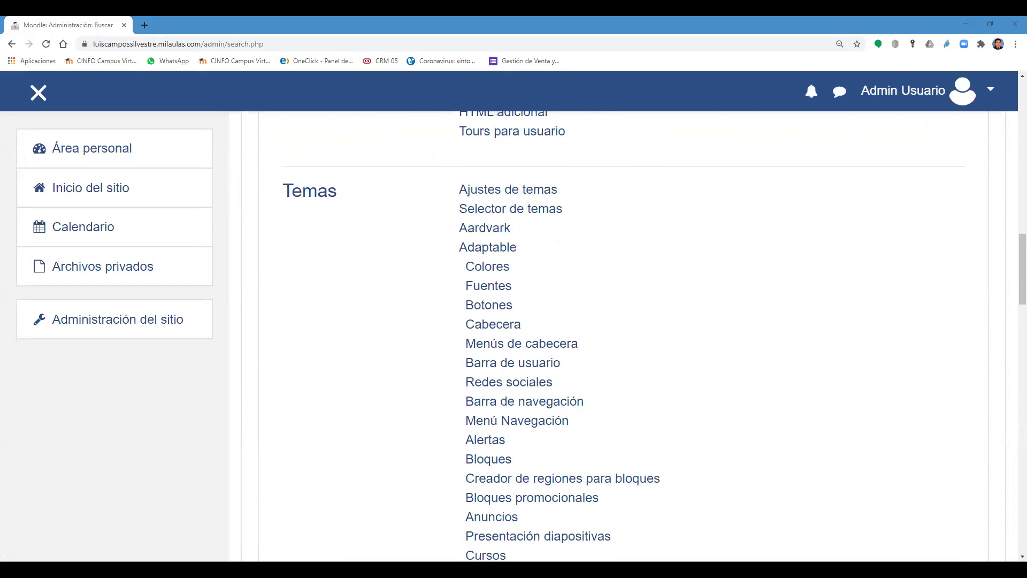
{"action": "left_click", "coordinate": [449, 266]}
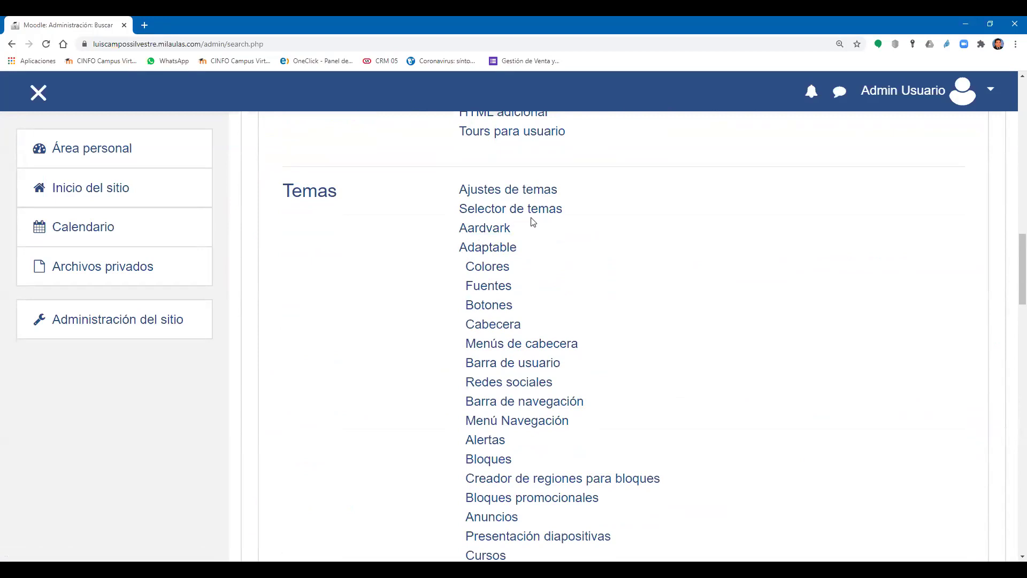
{"action": "scroll", "coordinate": [667, 280], "scroll_direction": "up", "scroll_amount": 2}
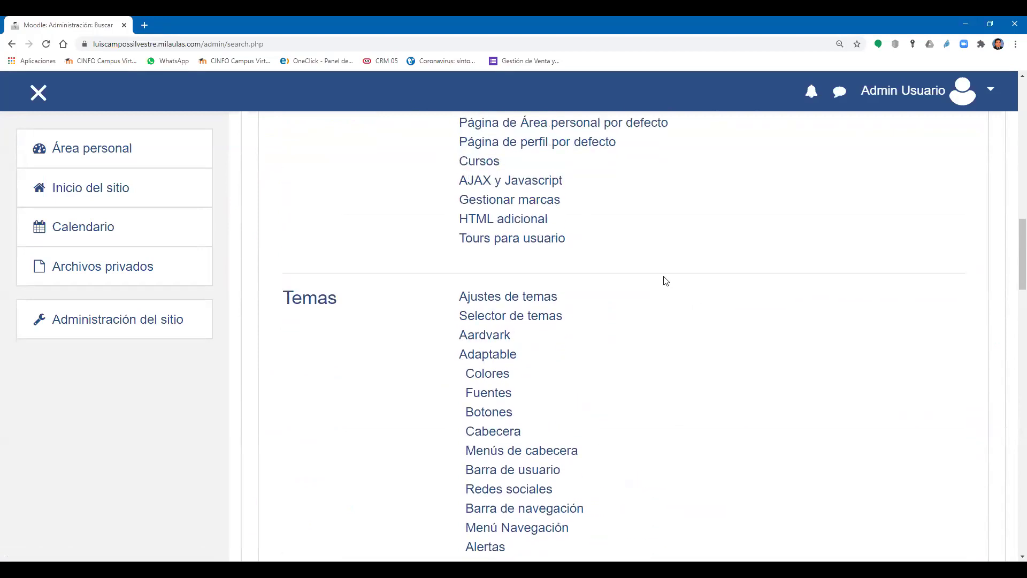
{"action": "scroll", "coordinate": [665, 280], "scroll_direction": "down", "scroll_amount": 1}
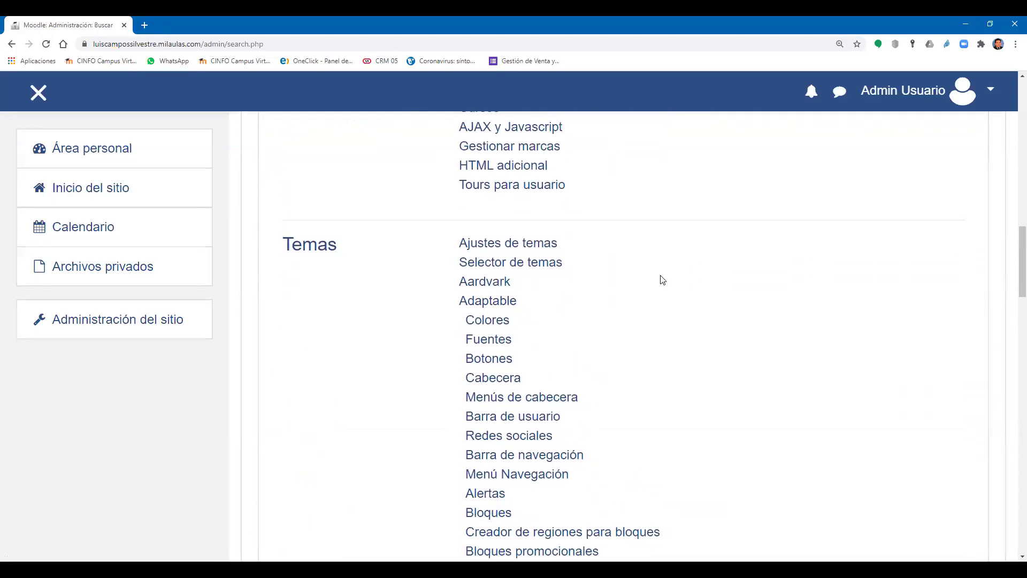
{"action": "left_click", "coordinate": [555, 268]}
Step: Scroll the Selector de temas page down to the Default device row listing Eguru
{"action": "scroll", "coordinate": [535, 283], "scroll_direction": "down", "scroll_amount": 2}
{"action": "scroll", "coordinate": [533, 278], "scroll_direction": "down", "scroll_amount": 4}
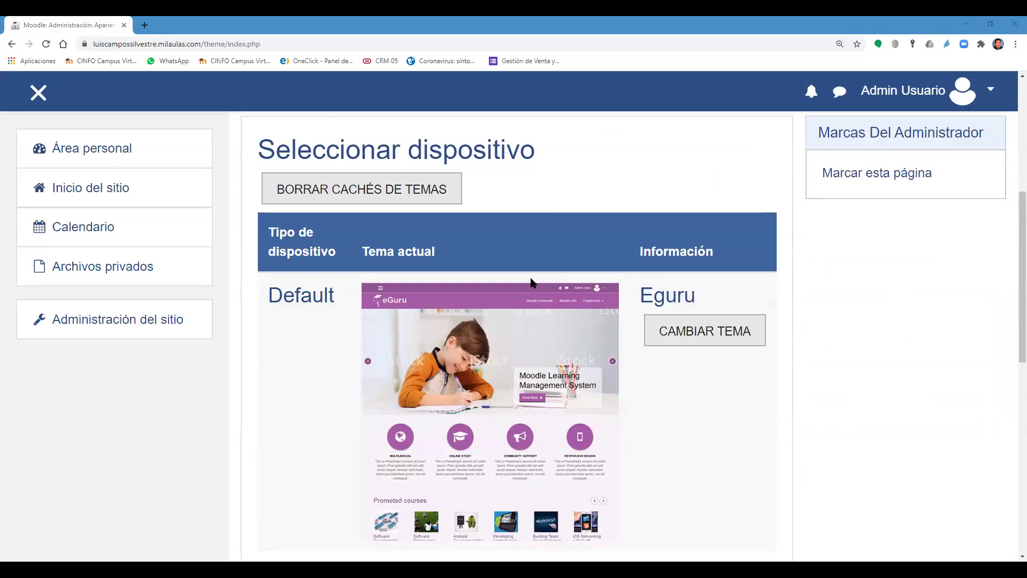
{"action": "left_click", "coordinate": [693, 442]}
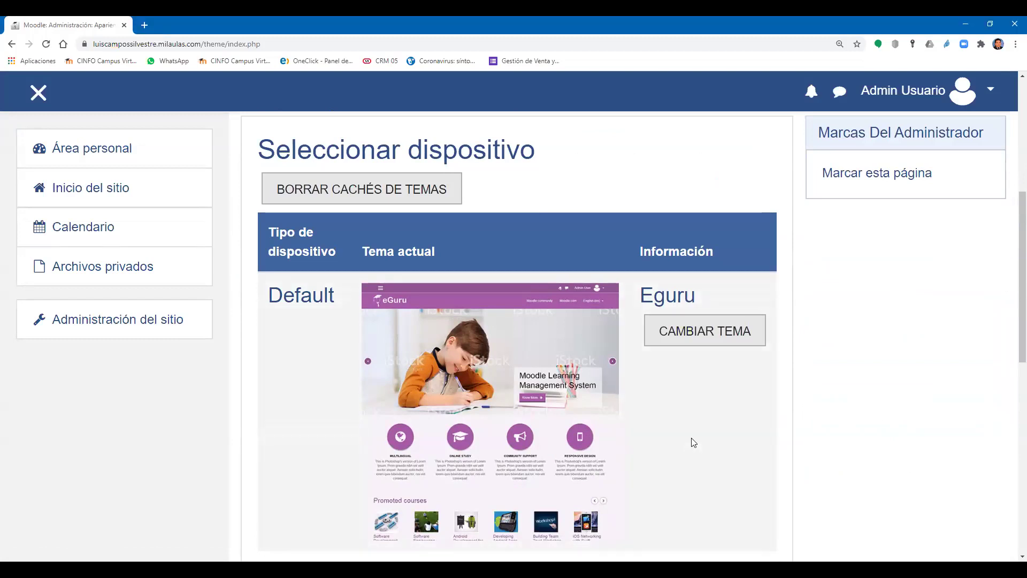
{"action": "left_click", "coordinate": [693, 345]}
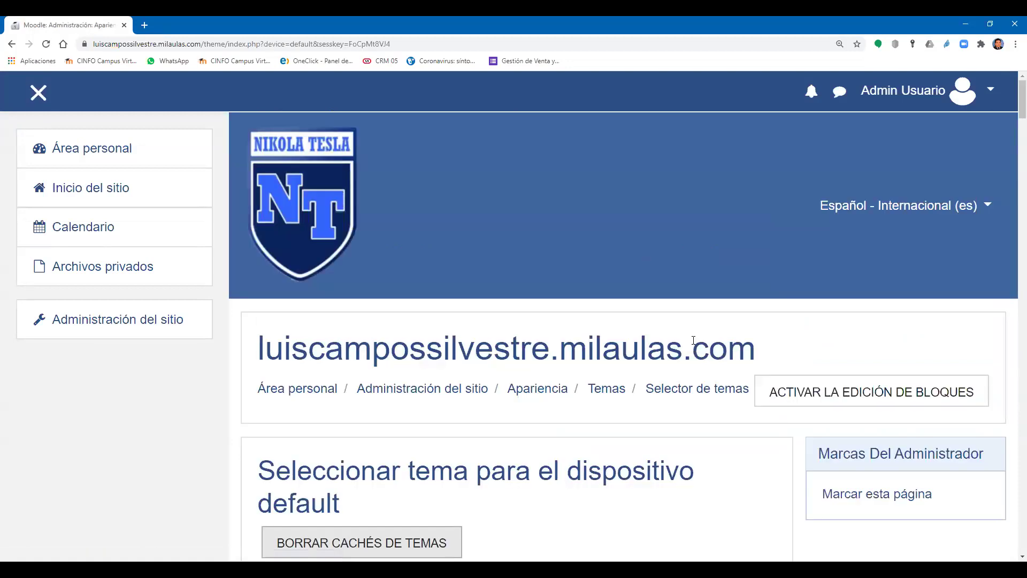
{"action": "scroll", "coordinate": [545, 396], "scroll_direction": "down", "scroll_amount": 1}
{"action": "scroll", "coordinate": [546, 398], "scroll_direction": "down", "scroll_amount": 3}
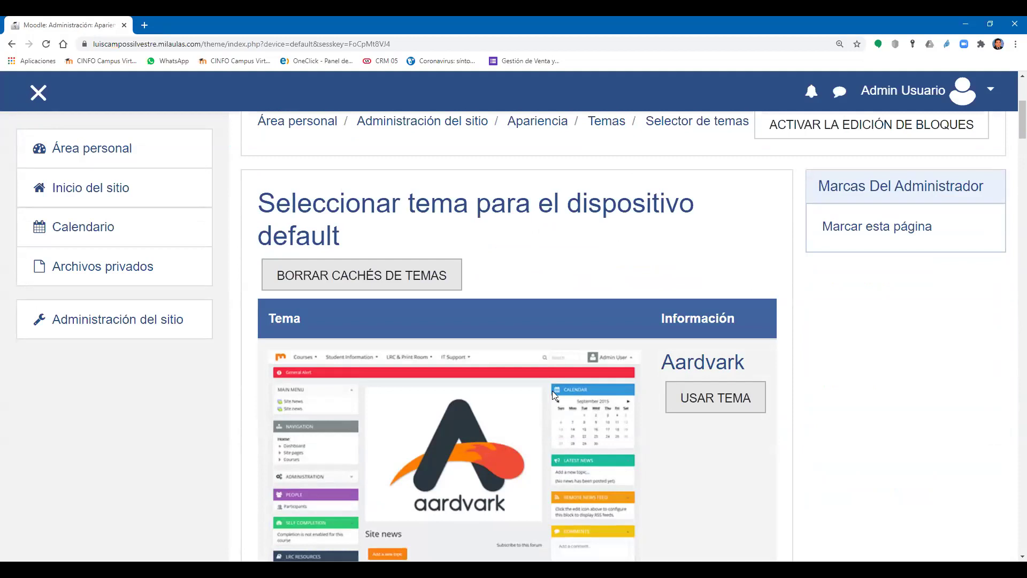
{"action": "scroll", "coordinate": [548, 393], "scroll_direction": "down", "scroll_amount": 2}
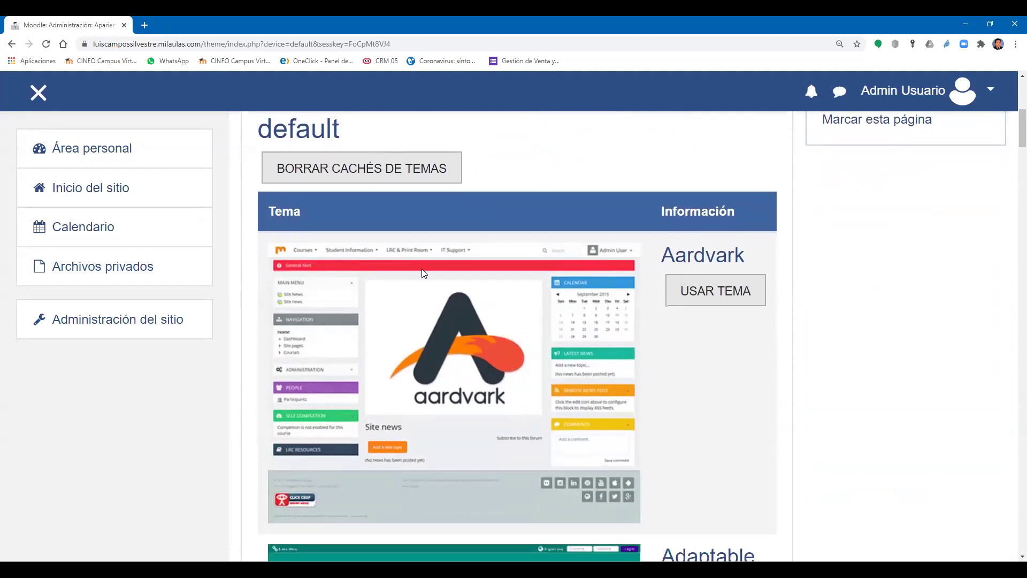
{"action": "scroll", "coordinate": [437, 329], "scroll_direction": "down", "scroll_amount": 8}
{"action": "scroll", "coordinate": [438, 338], "scroll_direction": "up", "scroll_amount": 10}
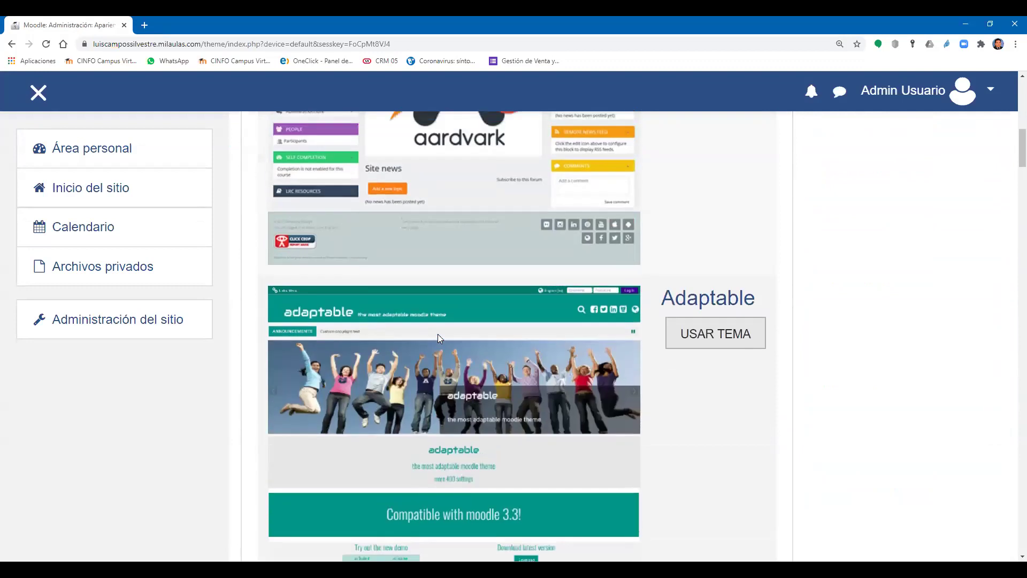
{"action": "scroll", "coordinate": [522, 421], "scroll_direction": "down", "scroll_amount": 1}
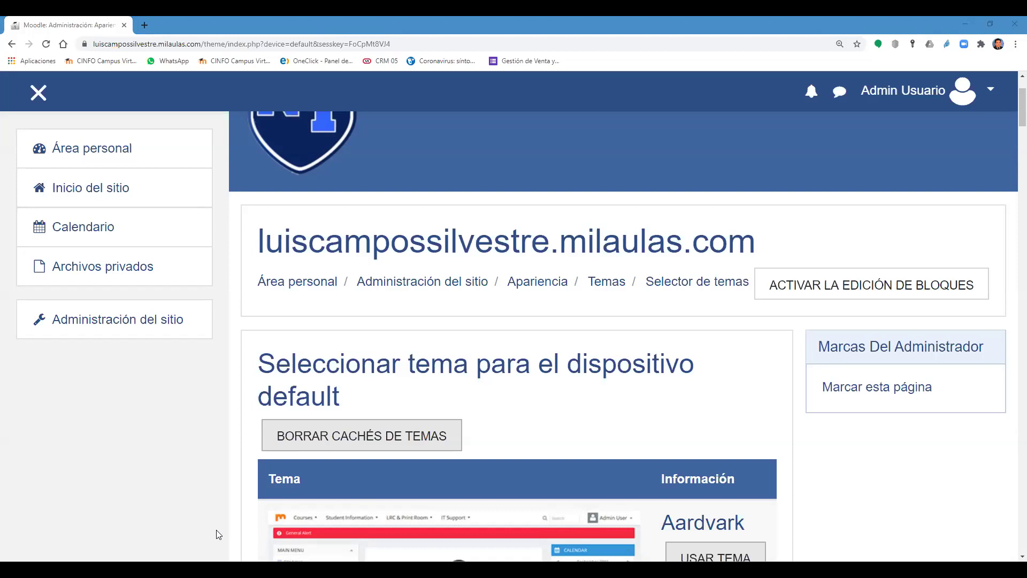
Step: Copy the Themes: Eguru plugin page's web address from the Firefox address bar
{"action": "left_click", "coordinate": [582, 65]}
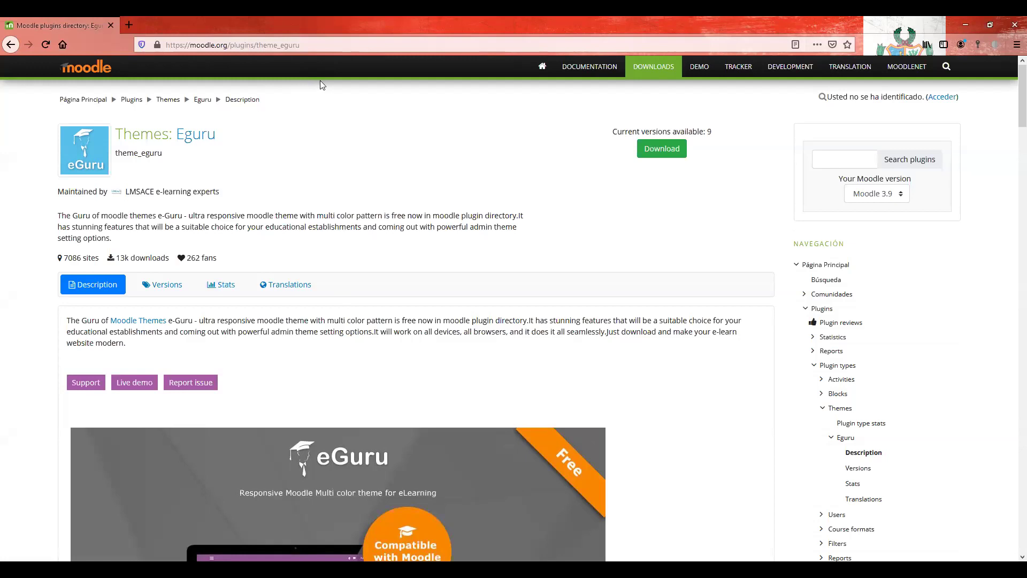
{"action": "left_click", "coordinate": [354, 48]}
{"action": "right_click", "coordinate": [356, 49]}
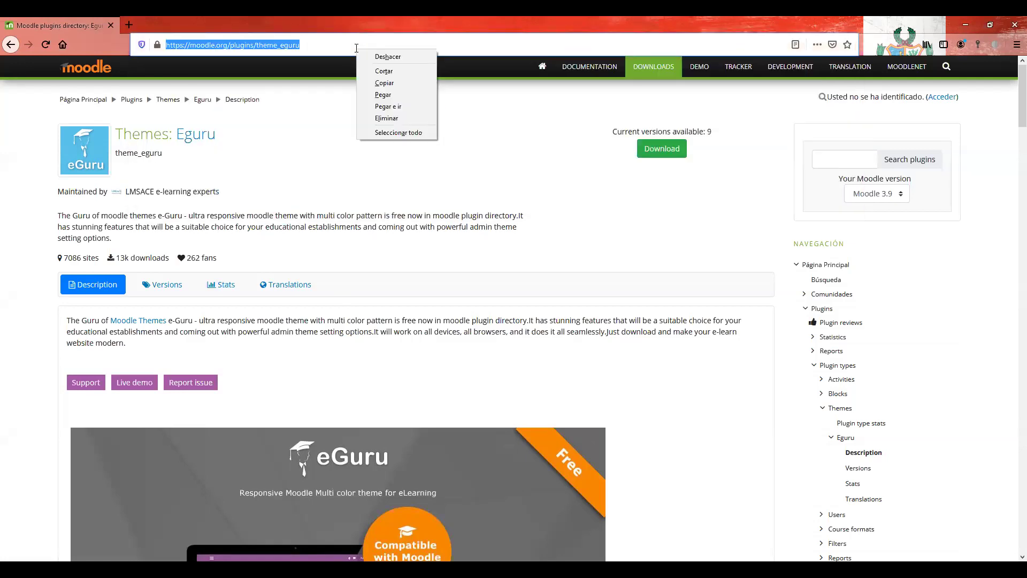
{"action": "left_click", "coordinate": [377, 83]}
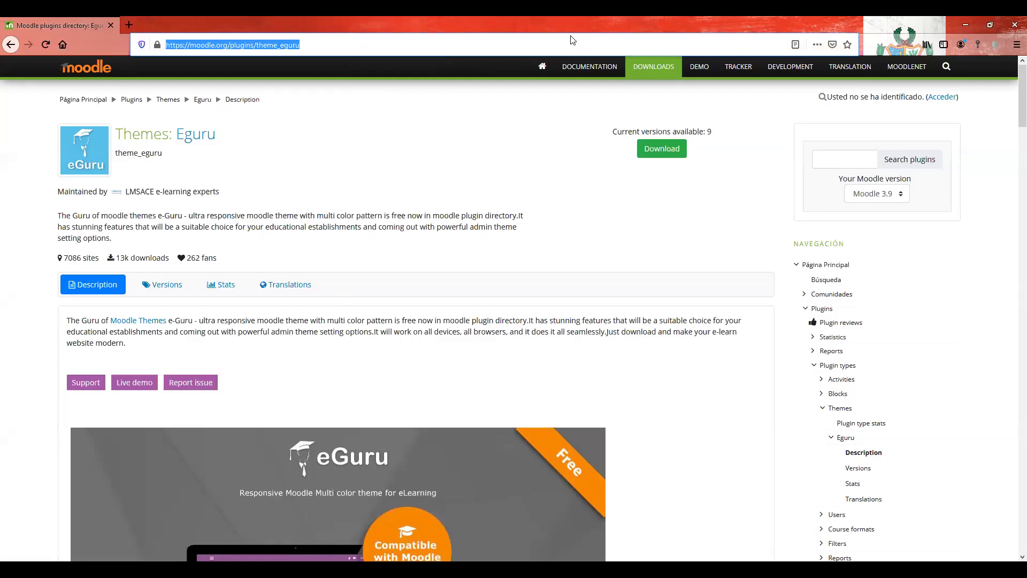
{"action": "key", "text": "alt+Tab"}
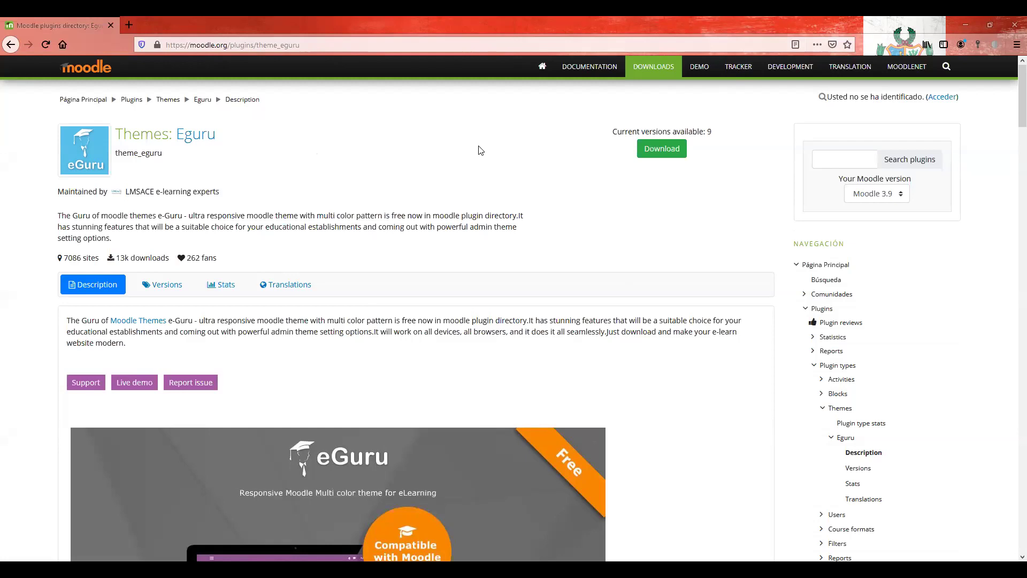
{"action": "scroll", "coordinate": [479, 160], "scroll_direction": "down", "scroll_amount": 2}
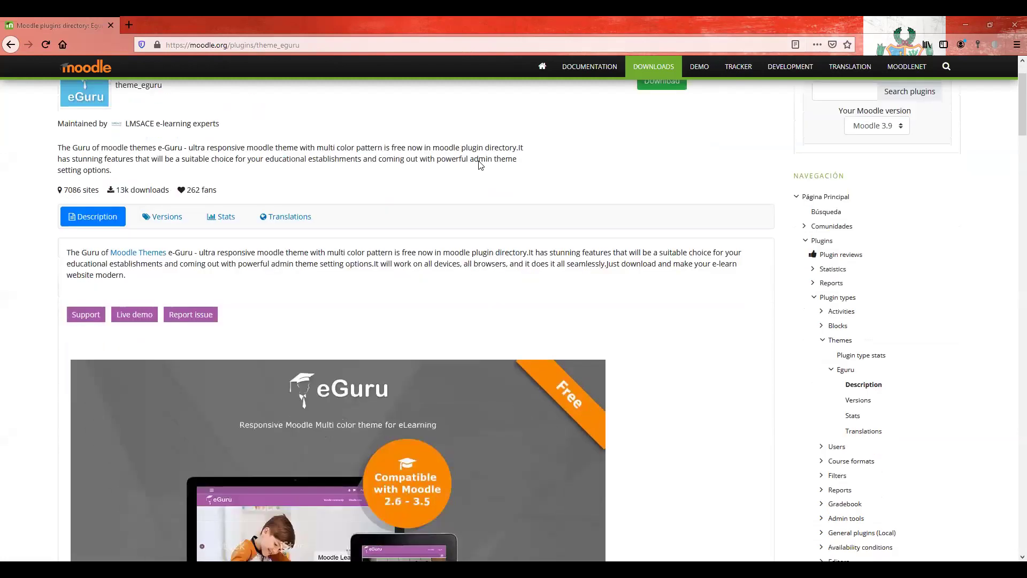
{"action": "scroll", "coordinate": [479, 163], "scroll_direction": "down", "scroll_amount": 2}
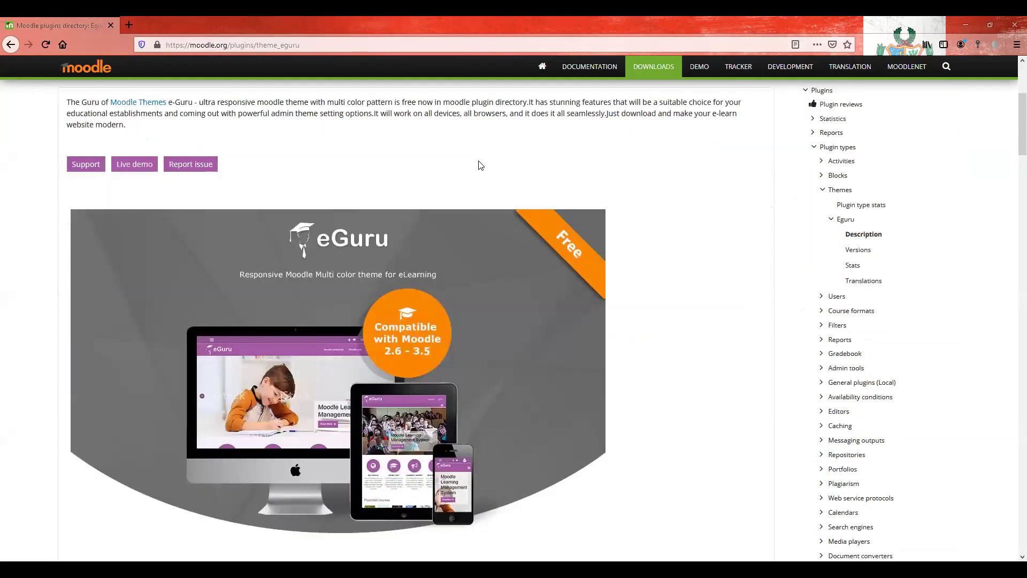
{"action": "scroll", "coordinate": [344, 161], "scroll_direction": "up", "scroll_amount": 3}
{"action": "scroll", "coordinate": [344, 159], "scroll_direction": "up", "scroll_amount": 1}
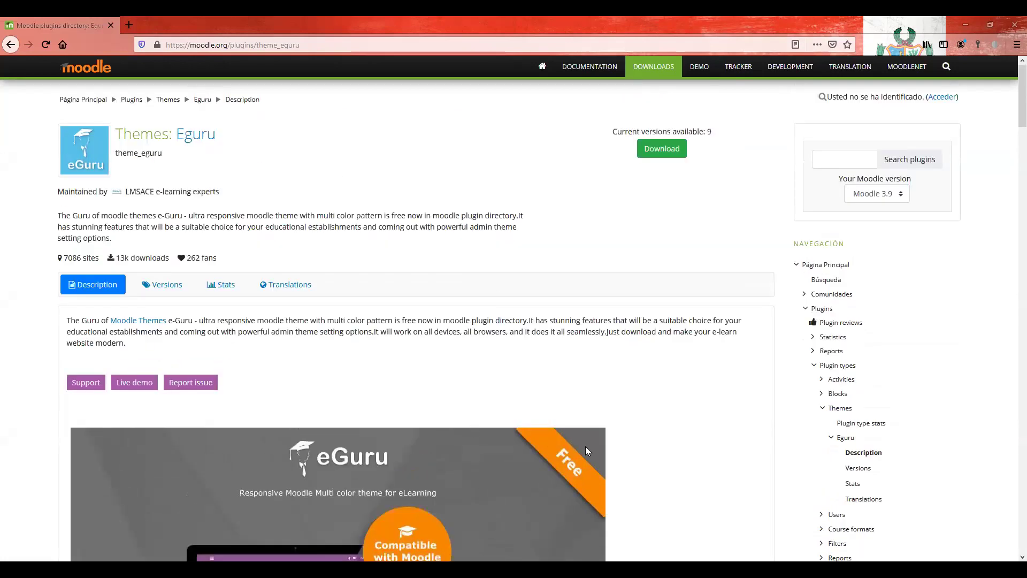
{"action": "scroll", "coordinate": [649, 486], "scroll_direction": "down", "scroll_amount": 1}
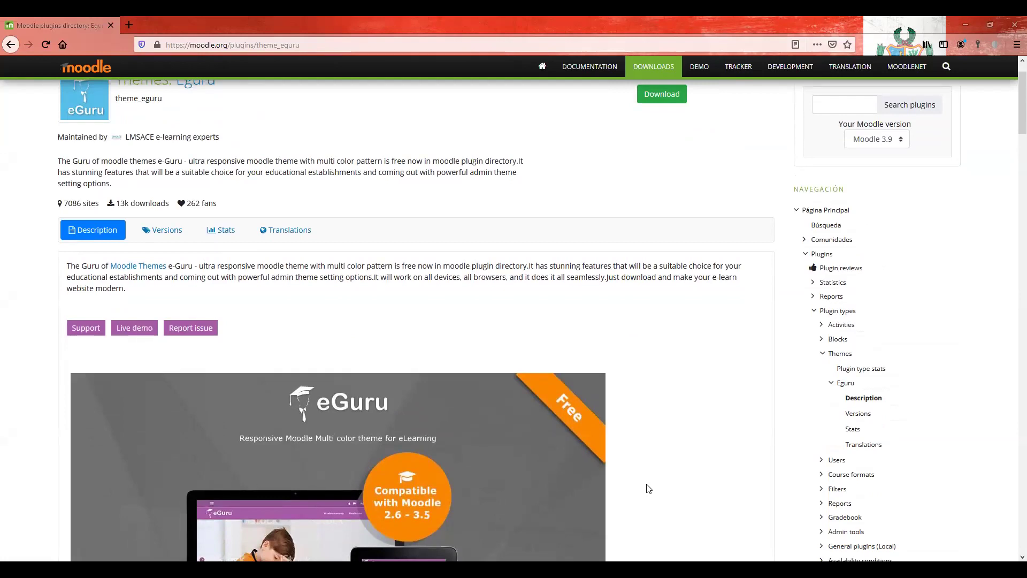
{"action": "scroll", "coordinate": [324, 391], "scroll_direction": "down", "scroll_amount": 2}
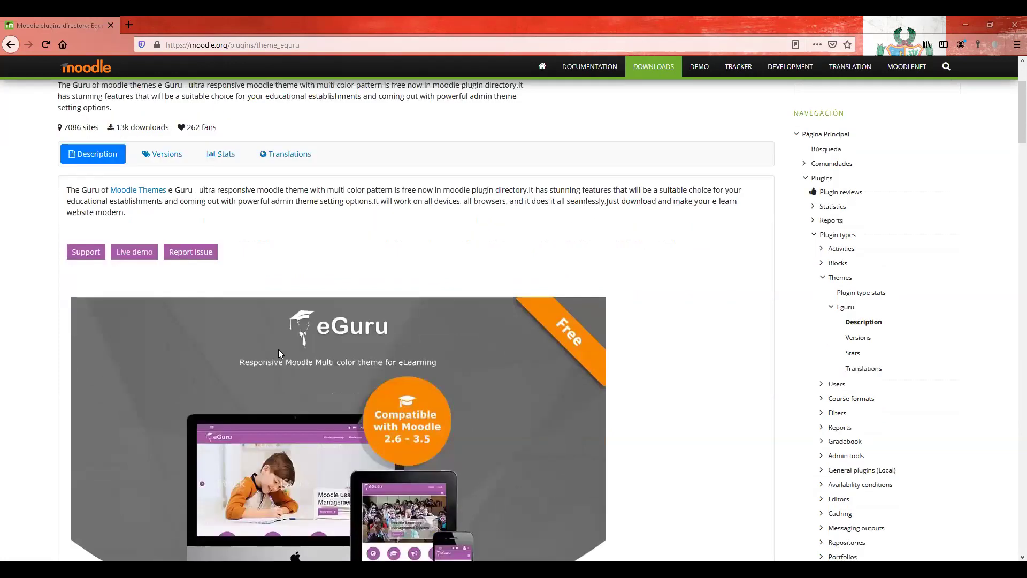
{"action": "scroll", "coordinate": [279, 349], "scroll_direction": "down", "scroll_amount": 3}
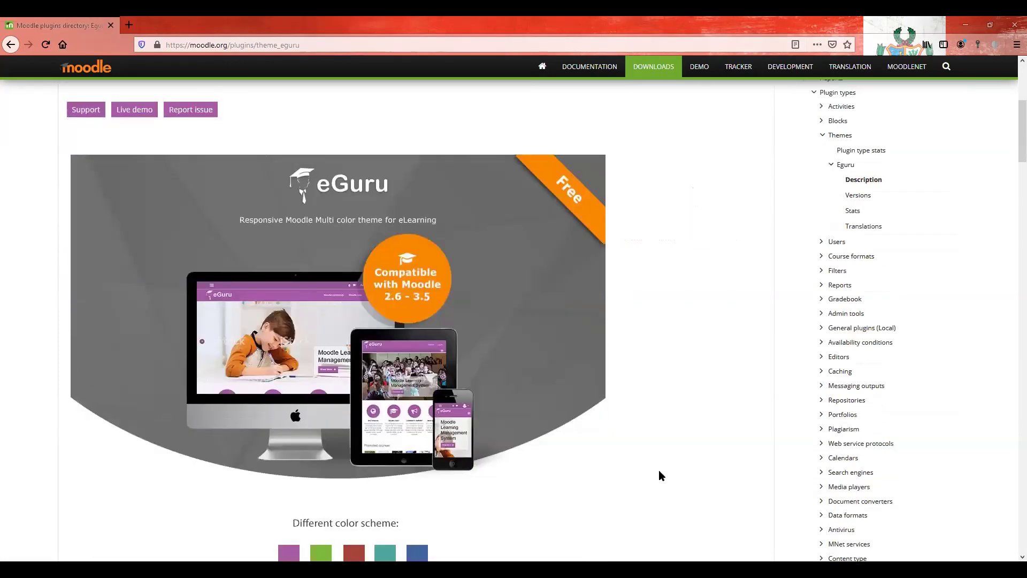
{"action": "scroll", "coordinate": [659, 471], "scroll_direction": "down", "scroll_amount": 1}
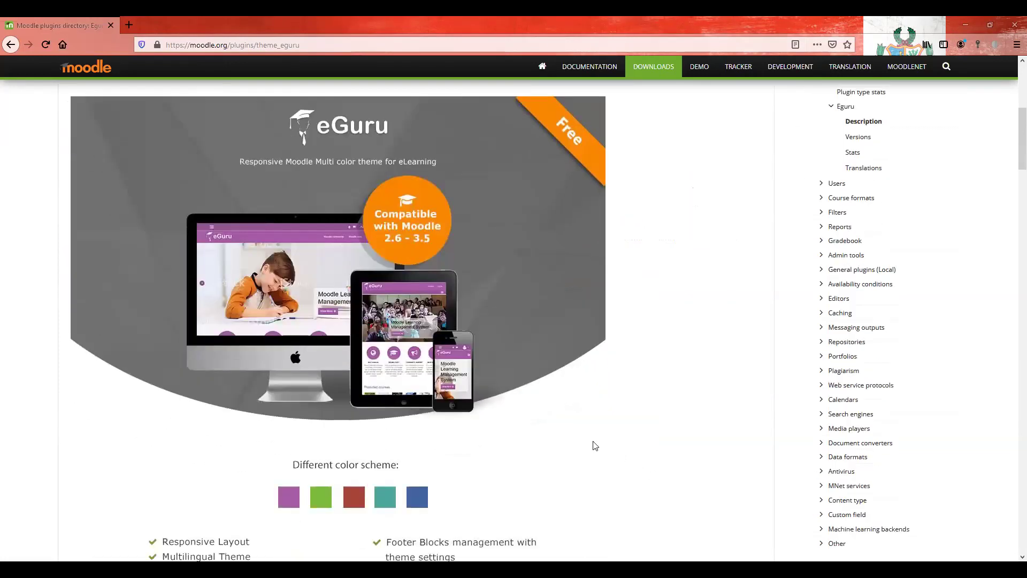
{"action": "scroll", "coordinate": [595, 445], "scroll_direction": "down", "scroll_amount": 1}
{"action": "scroll", "coordinate": [513, 320], "scroll_direction": "down", "scroll_amount": 3}
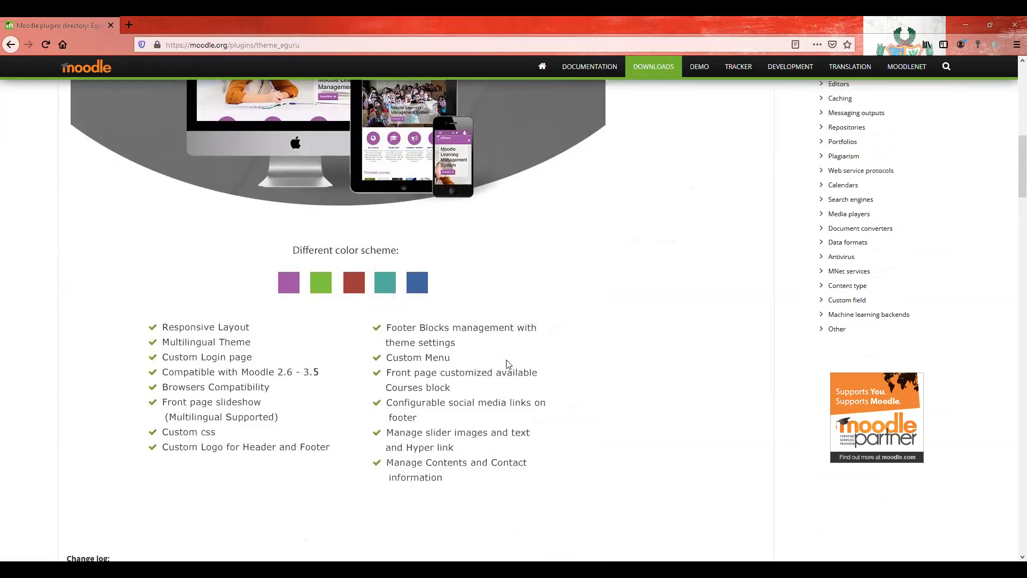
{"action": "scroll", "coordinate": [506, 364], "scroll_direction": "up", "scroll_amount": 1}
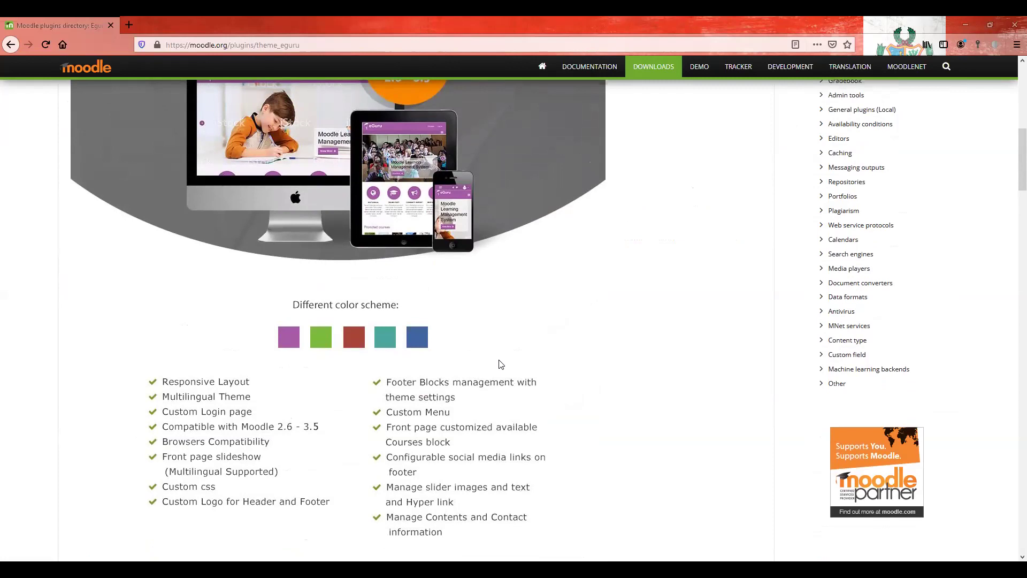
{"action": "scroll", "coordinate": [574, 431], "scroll_direction": "up", "scroll_amount": 1}
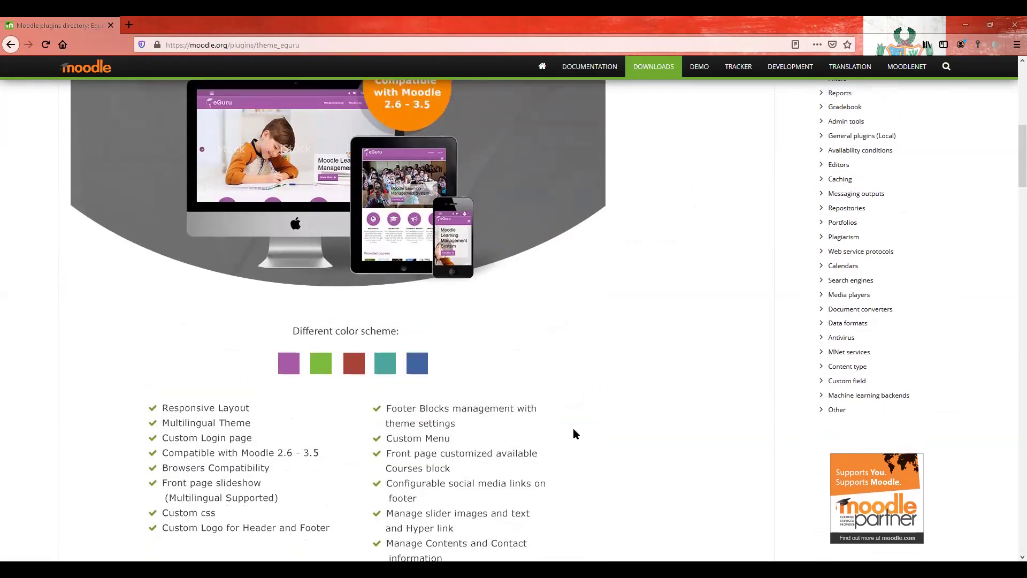
{"action": "scroll", "coordinate": [574, 430], "scroll_direction": "up", "scroll_amount": 4}
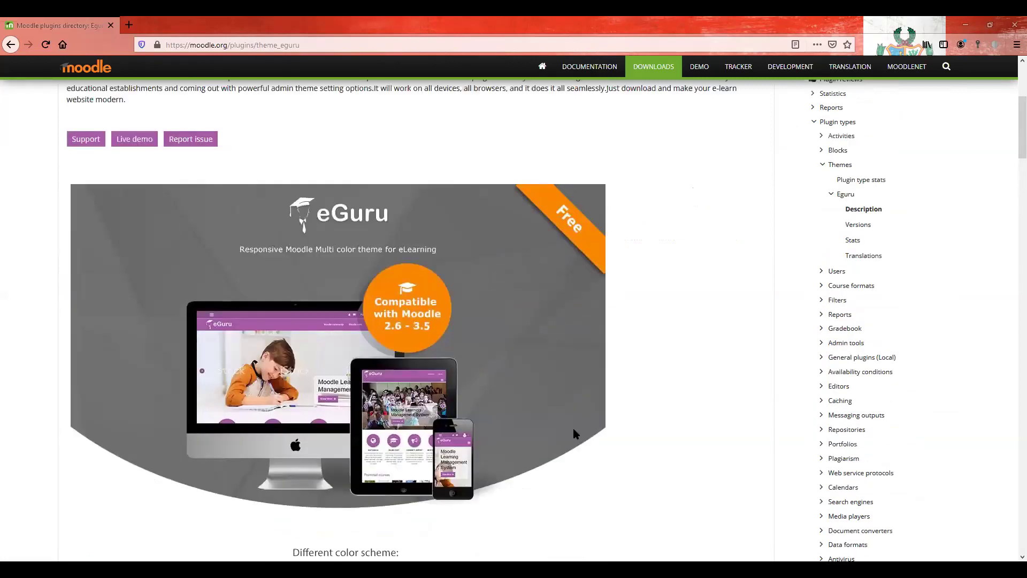
{"action": "scroll", "coordinate": [574, 434], "scroll_direction": "up", "scroll_amount": 4}
{"action": "scroll", "coordinate": [575, 434], "scroll_direction": "up", "scroll_amount": 1}
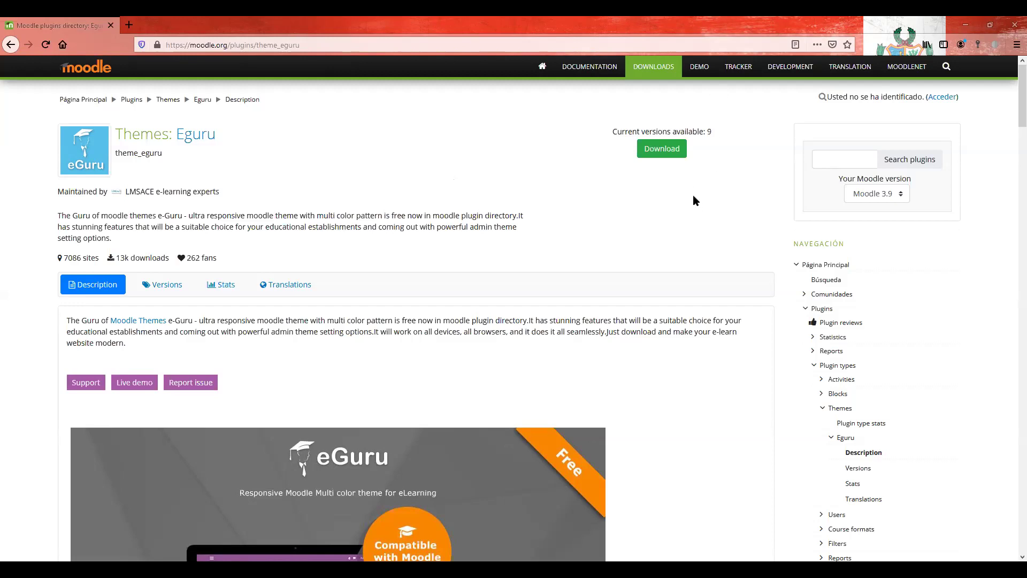
Step: Open Eguru's Versions download list via the Download button under 'Current versions available: 9'
{"action": "left_click", "coordinate": [661, 150]}
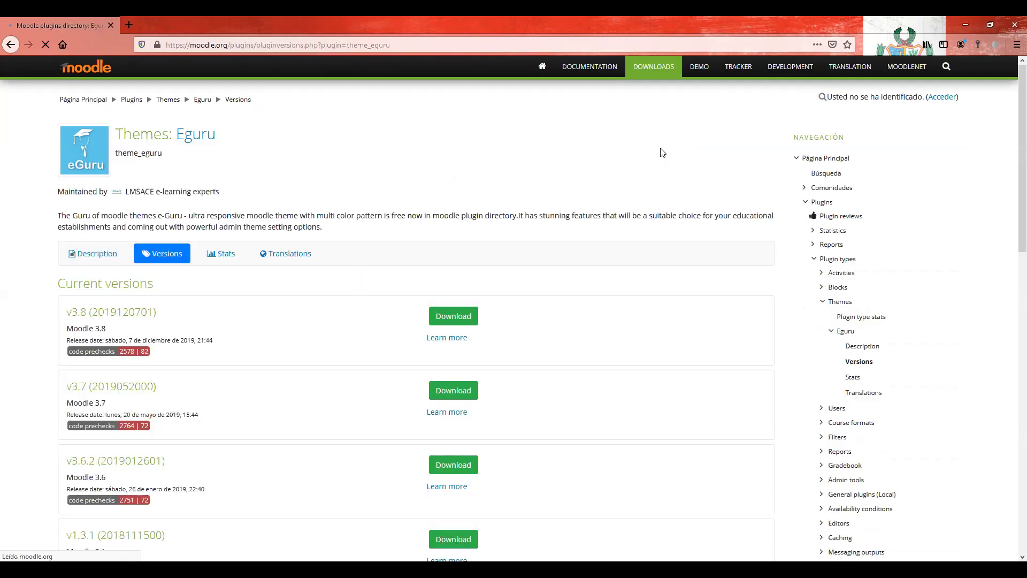
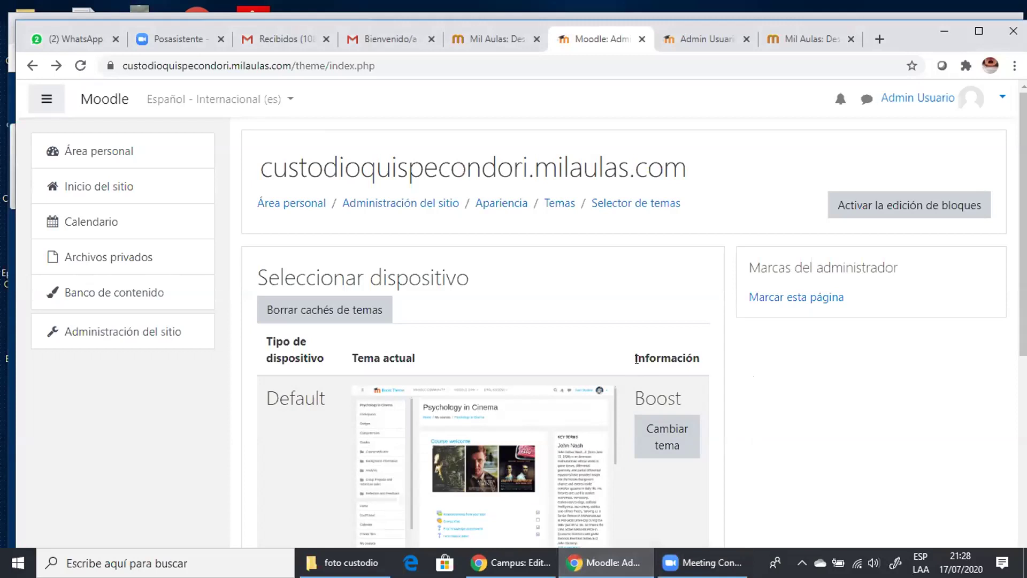
{"action": "scroll", "coordinate": [738, 382], "scroll_direction": "down", "scroll_amount": 1}
{"action": "scroll", "coordinate": [747, 389], "scroll_direction": "down", "scroll_amount": 3}
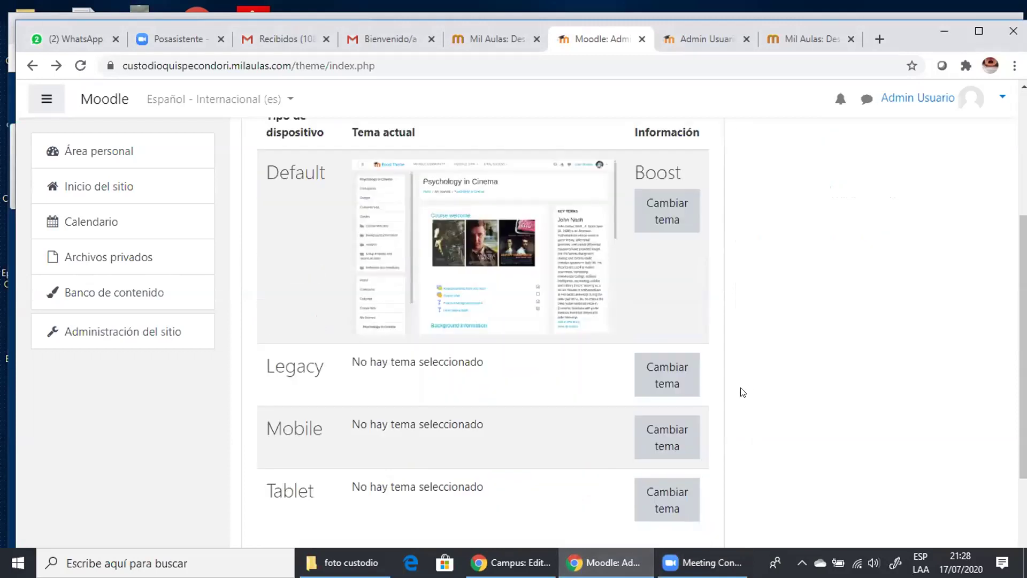
{"action": "scroll", "coordinate": [718, 394], "scroll_direction": "down", "scroll_amount": 3}
{"action": "scroll", "coordinate": [711, 394], "scroll_direction": "up", "scroll_amount": 6}
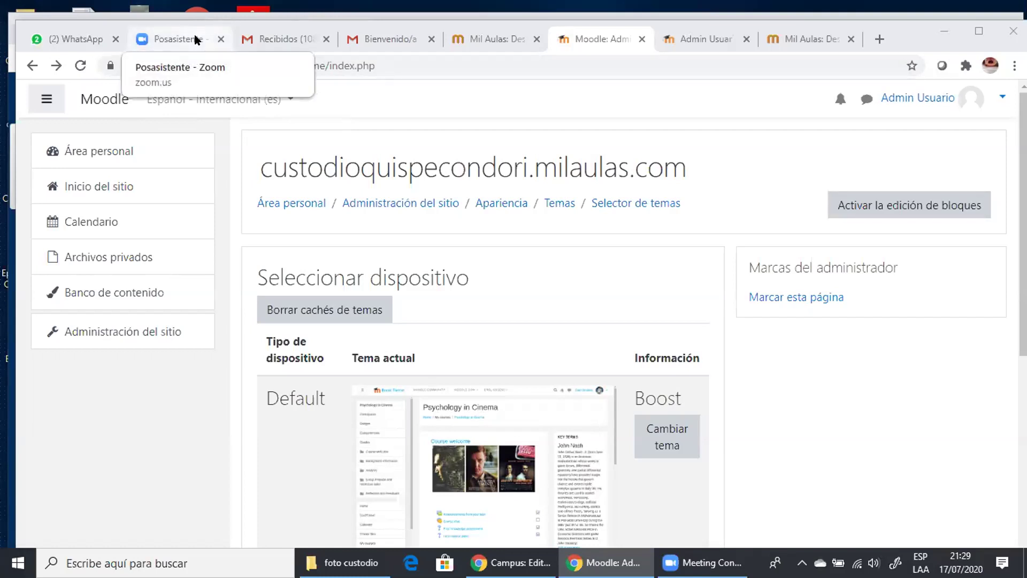
Step: Switch to the Posasistente - Zoom assistant page, then minimize its browser window
{"action": "left_click", "coordinate": [197, 40]}
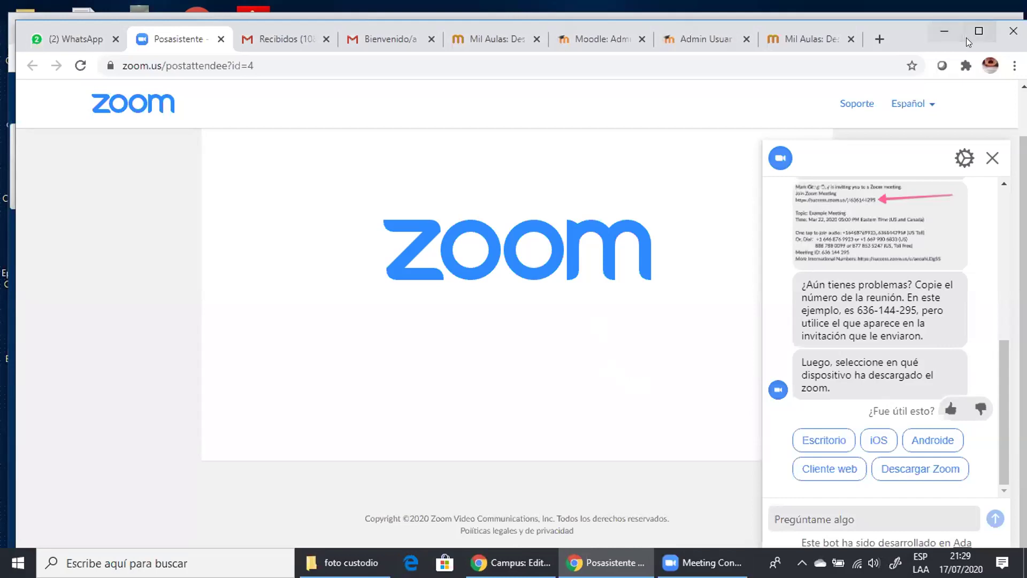
{"action": "left_click", "coordinate": [938, 30]}
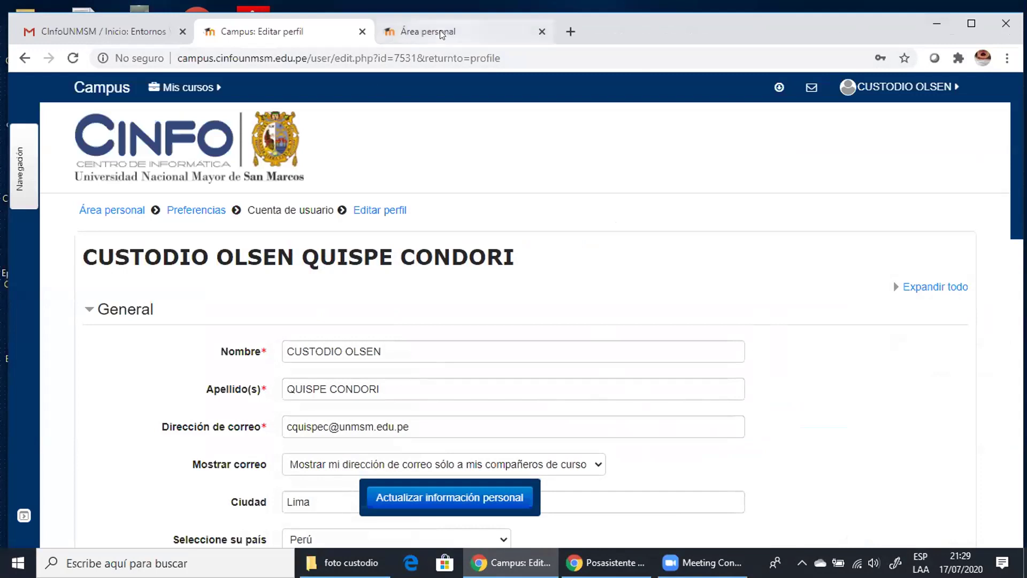
Step: Minimize the Campus Editar perfil Chrome window to reveal the Windows desktop
{"action": "left_click", "coordinate": [935, 28]}
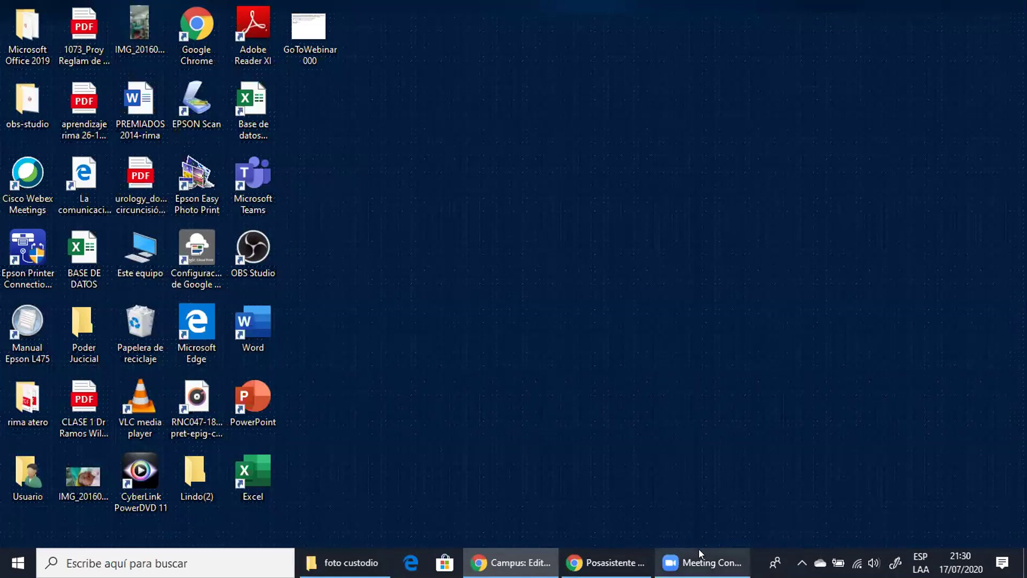
Step: Bring up the Chrome window showing the Eguru theme page of the Moodle plugins directory
{"action": "mouse_move", "coordinate": [698, 548]}
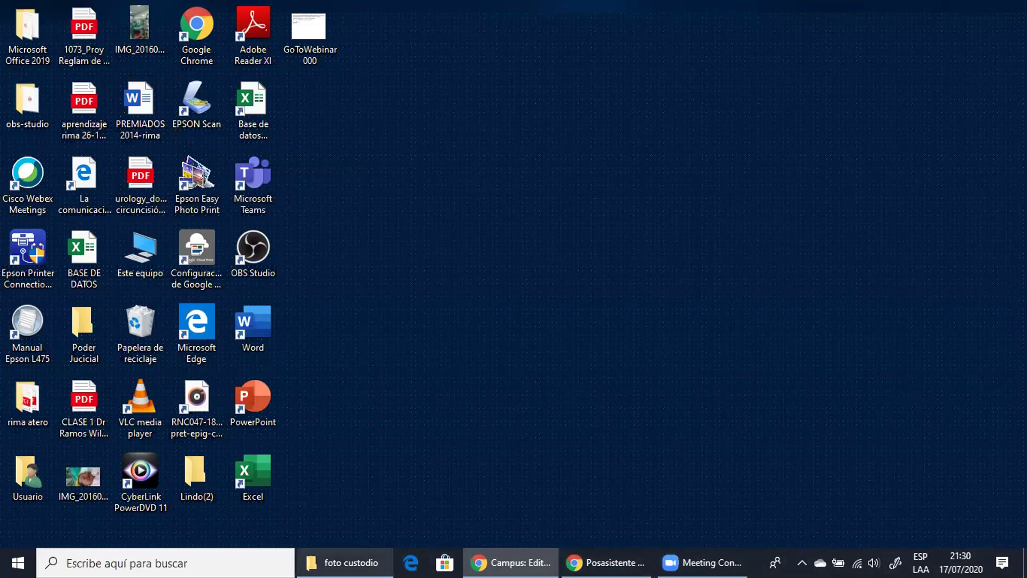
{"action": "mouse_move", "coordinate": [345, 563]}
{"action": "mouse_move", "coordinate": [511, 562]}
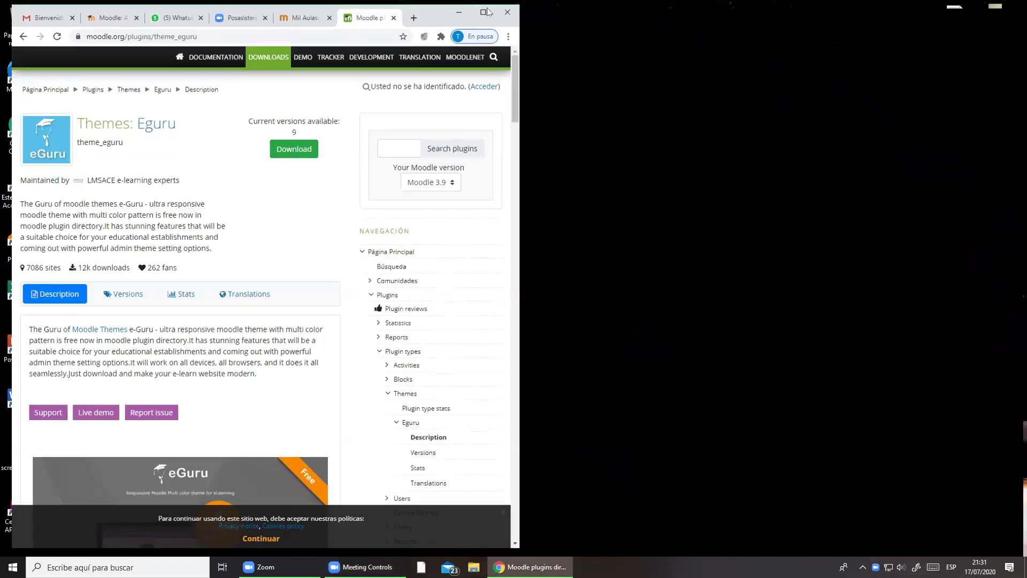
{"action": "left_click", "coordinate": [487, 11]}
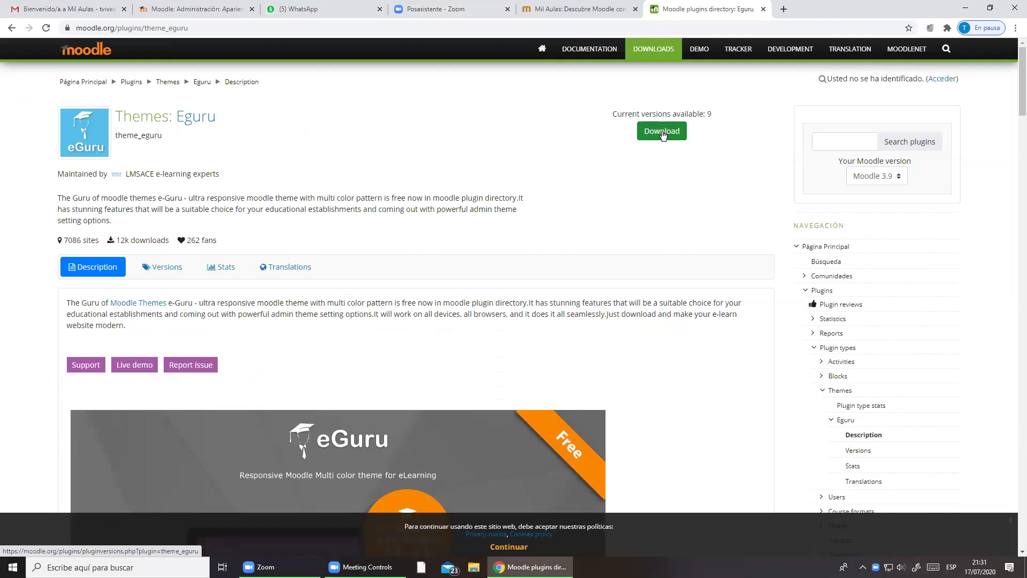
{"action": "left_click", "coordinate": [661, 131]}
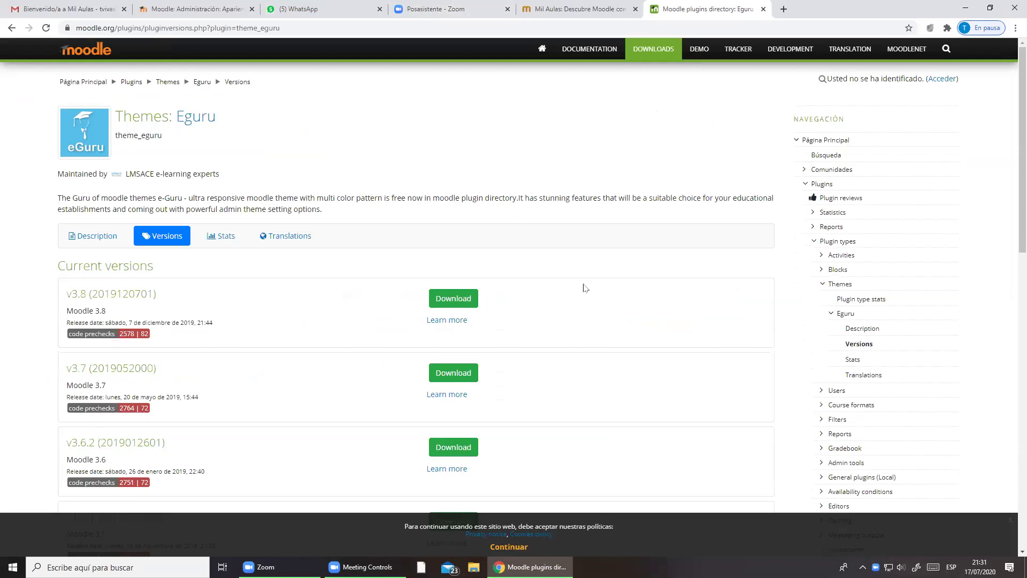
{"action": "left_click", "coordinate": [450, 300]}
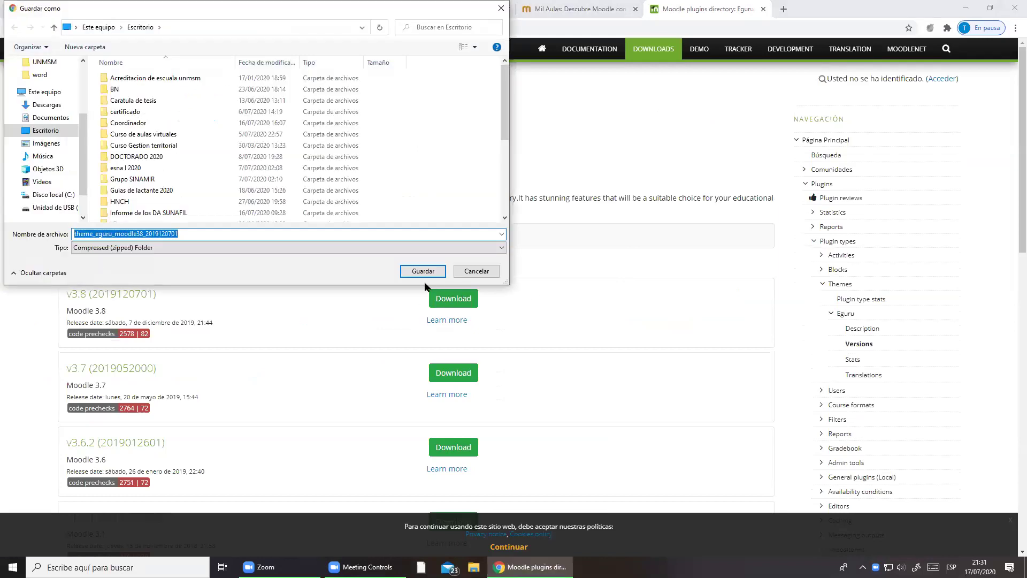
{"action": "left_click", "coordinate": [428, 273]}
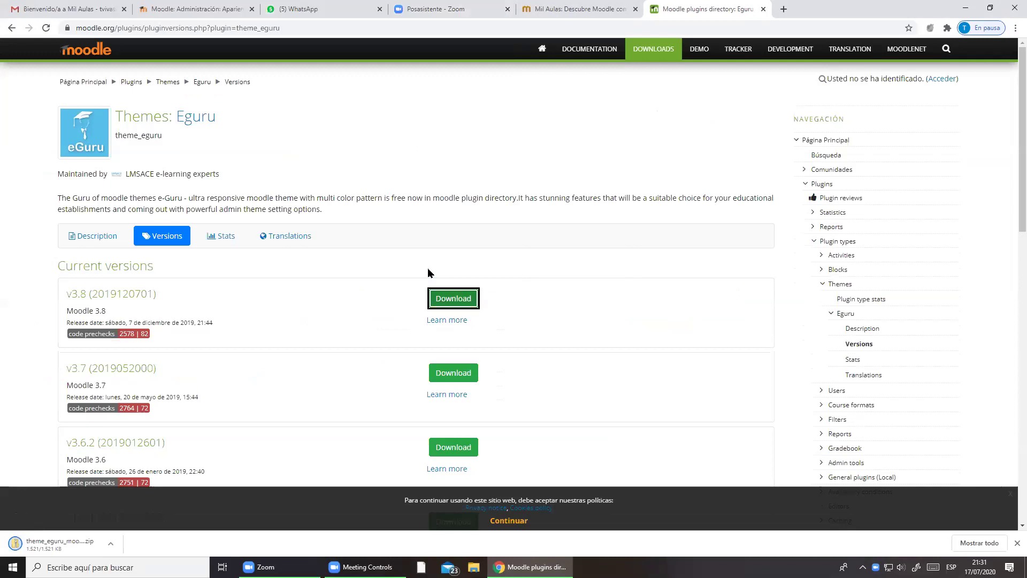
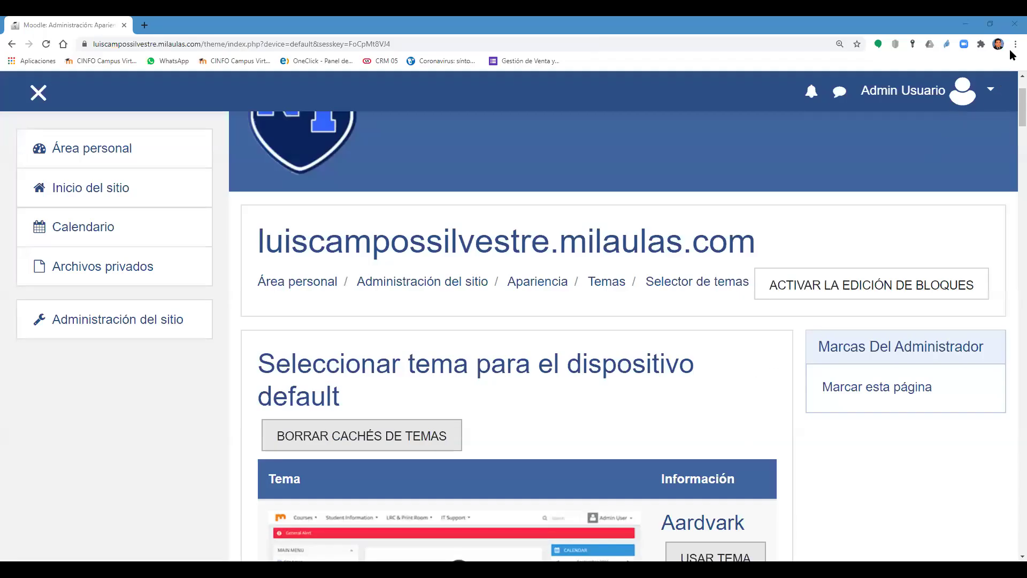
Step: Reduce Chrome's page zoom from 150% to 100% through the browser menu
{"action": "left_click", "coordinate": [1015, 44]}
{"action": "left_click", "coordinate": [942, 143]}
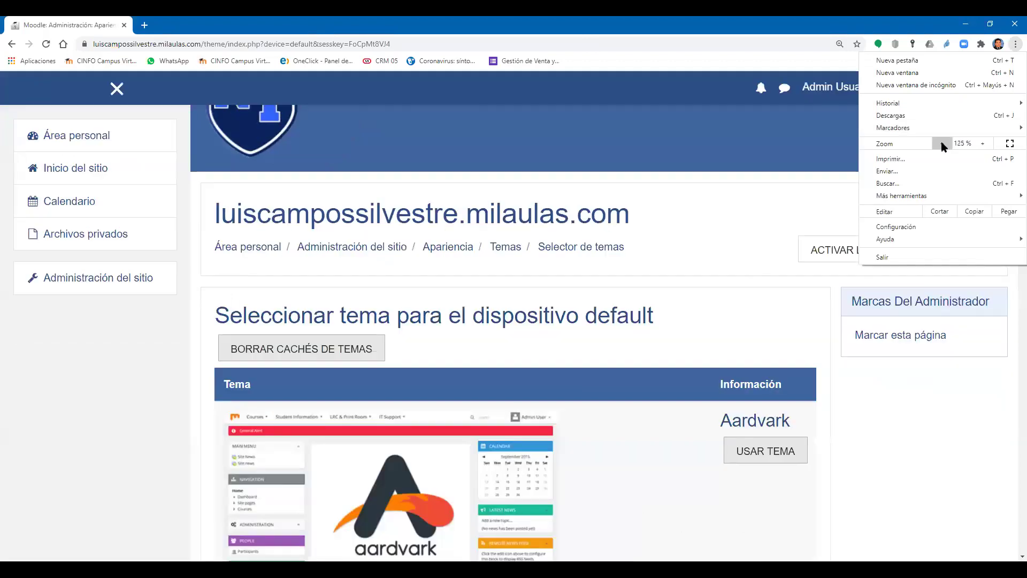
{"action": "left_click", "coordinate": [942, 143]}
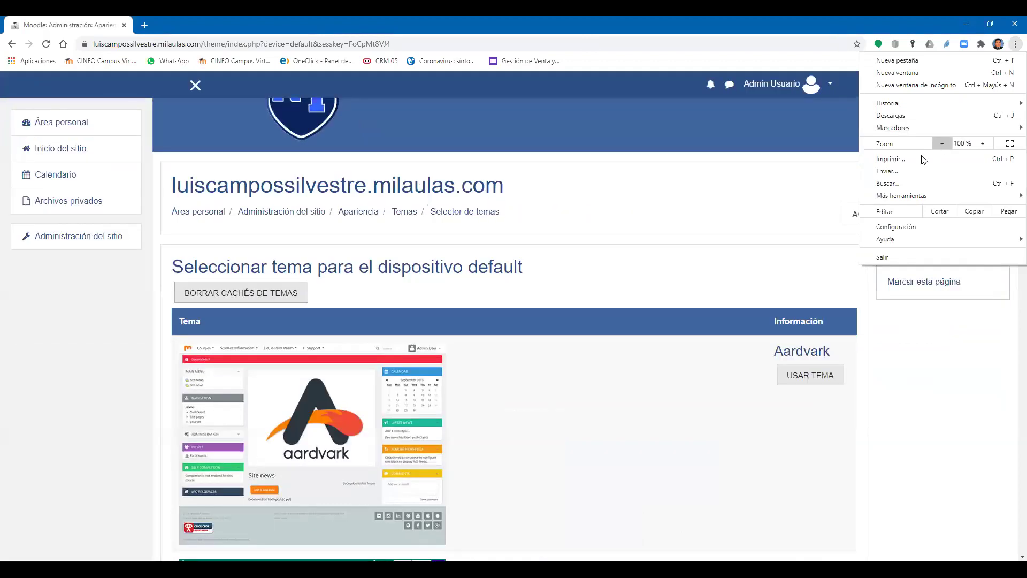
{"action": "left_click", "coordinate": [647, 245]}
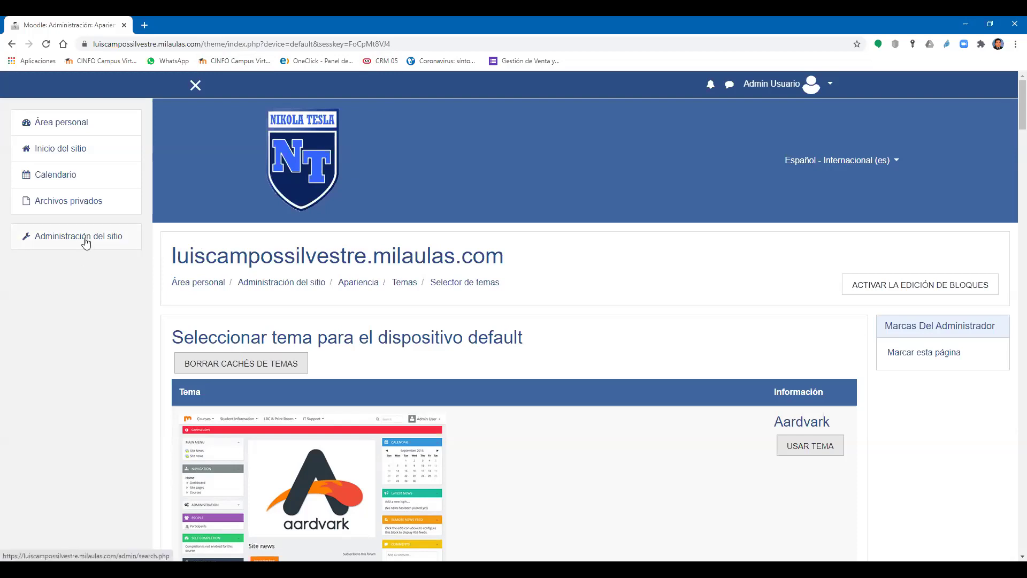
Step: Open Administración del sitio from the Moodle sidebar
{"action": "left_click", "coordinate": [80, 242]}
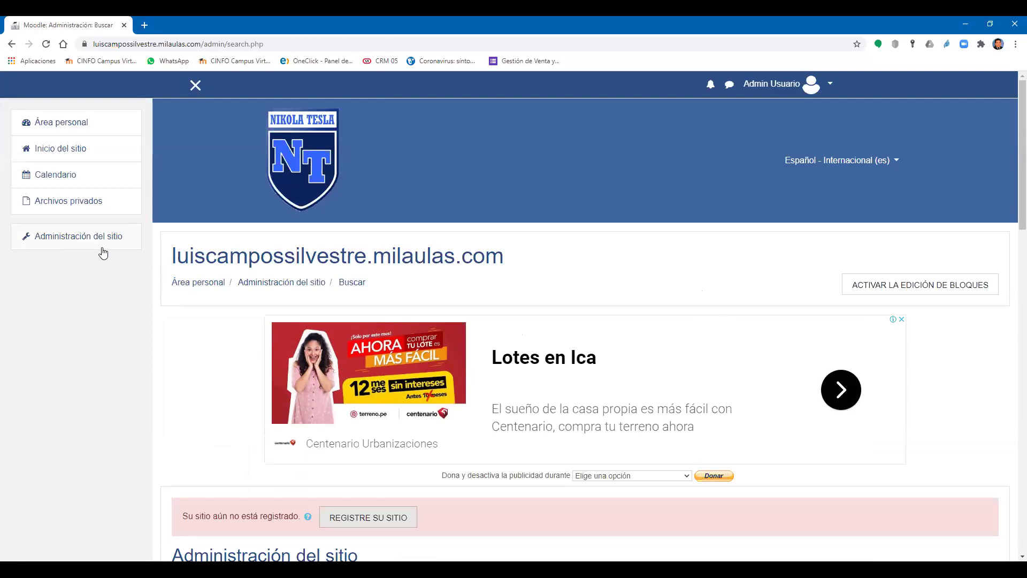
{"action": "scroll", "coordinate": [821, 263], "scroll_direction": "down", "scroll_amount": 1}
{"action": "scroll", "coordinate": [821, 262], "scroll_direction": "down", "scroll_amount": 7}
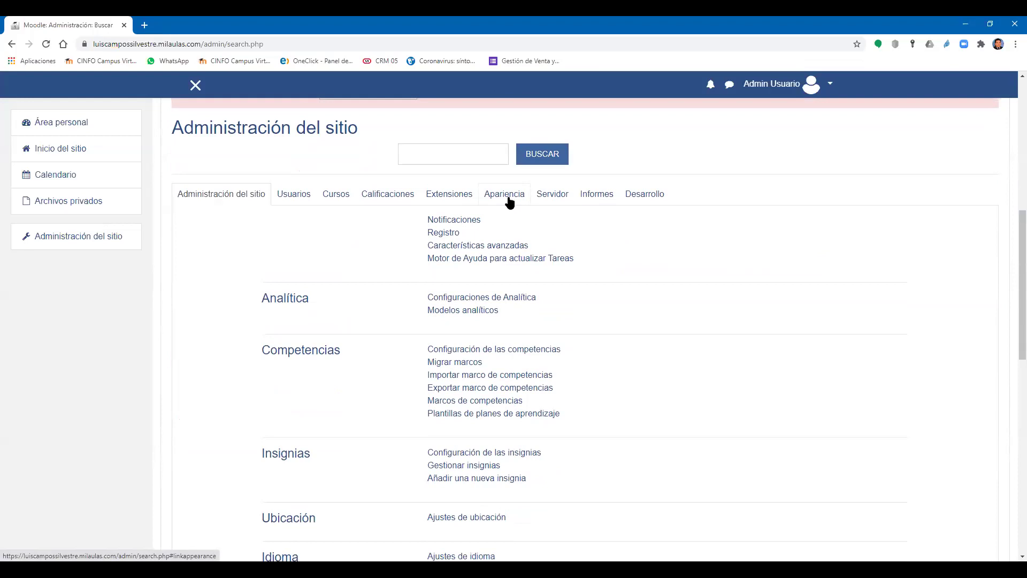
Step: Show the Extensiones tab and scroll through its plugin settings groups
{"action": "left_click", "coordinate": [442, 199]}
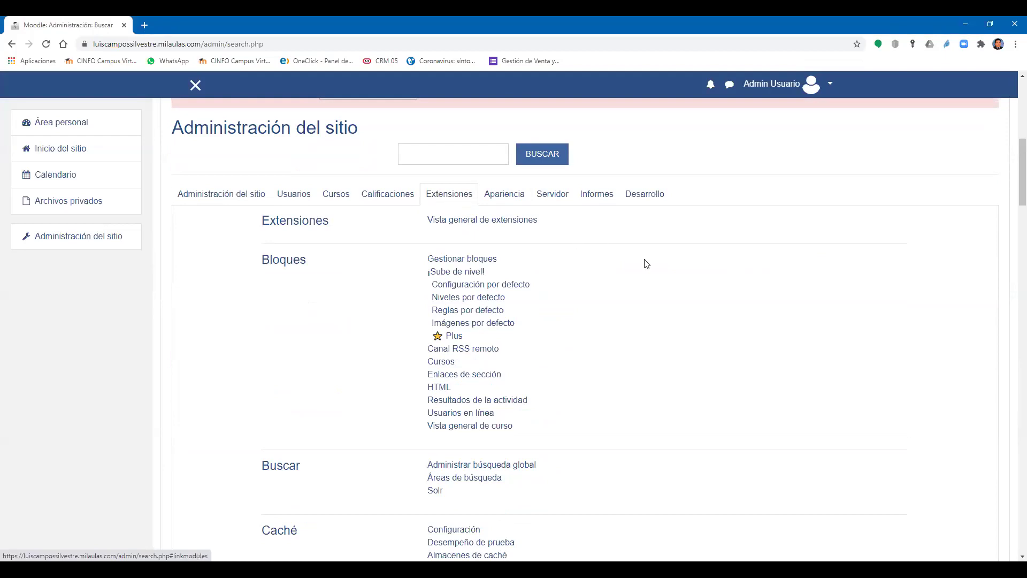
{"action": "scroll", "coordinate": [719, 276], "scroll_direction": "down", "scroll_amount": 7}
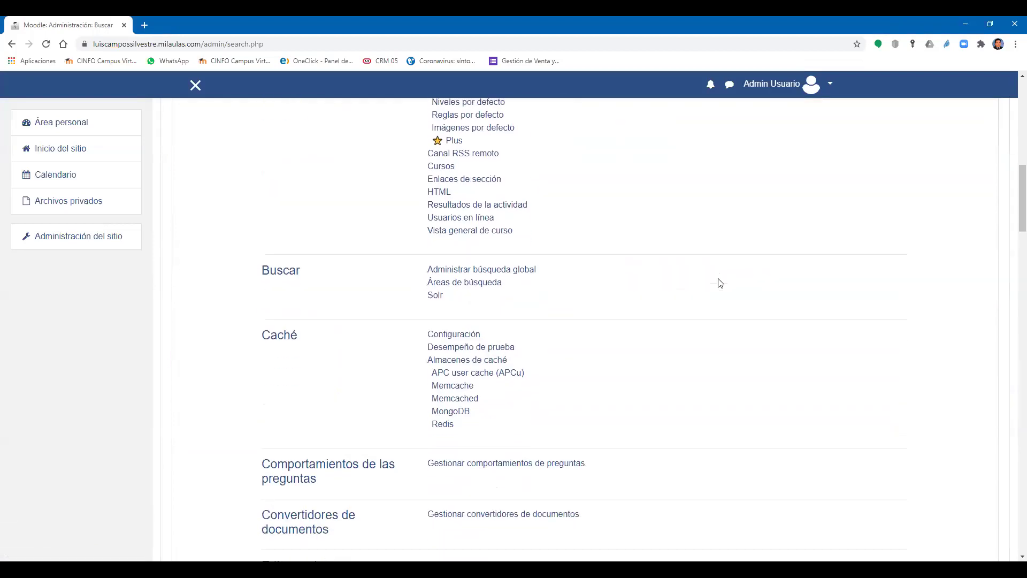
{"action": "scroll", "coordinate": [721, 285], "scroll_direction": "down", "scroll_amount": 10}
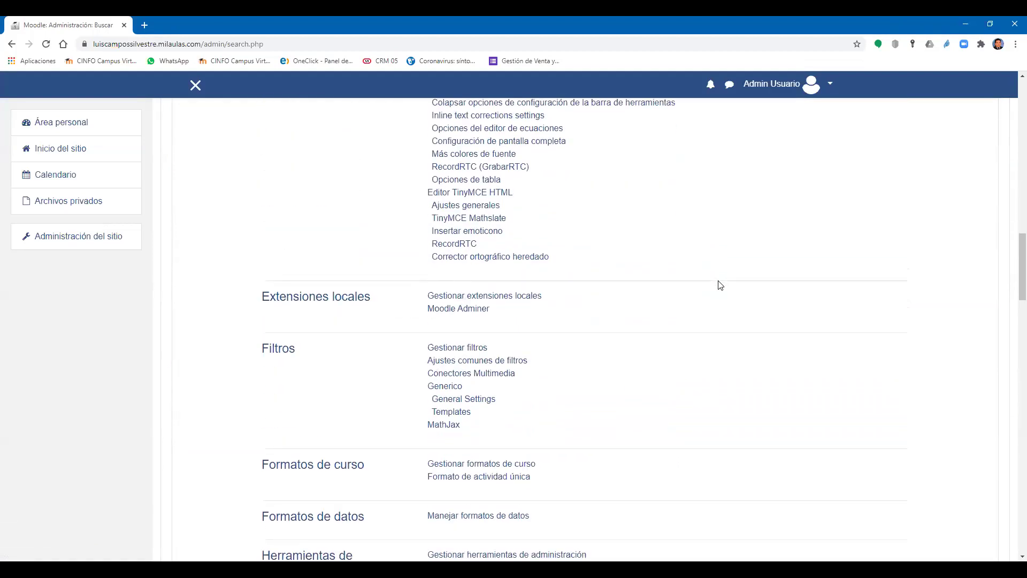
{"action": "scroll", "coordinate": [695, 321], "scroll_direction": "down", "scroll_amount": 8}
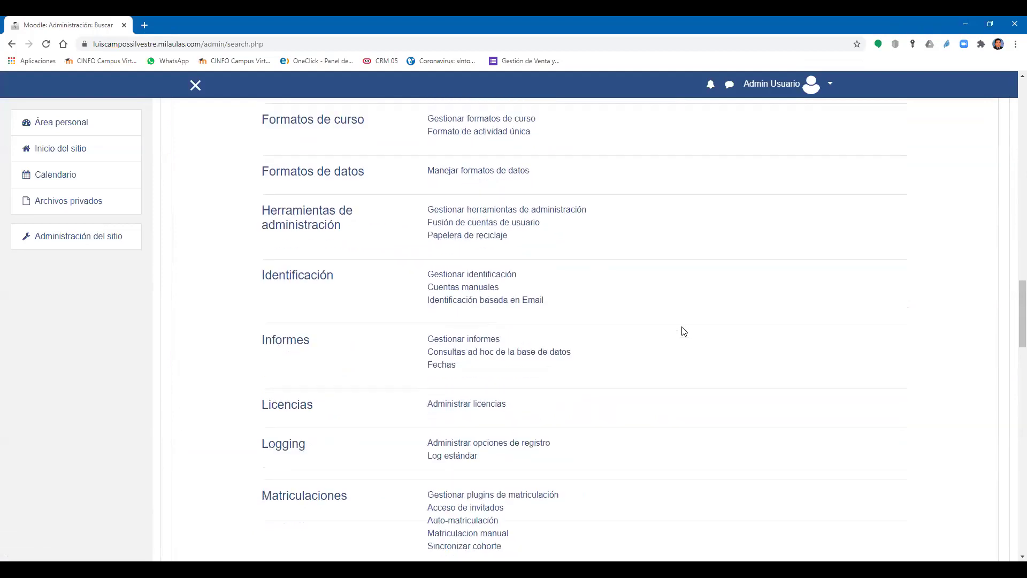
{"action": "scroll", "coordinate": [684, 330], "scroll_direction": "down", "scroll_amount": 10}
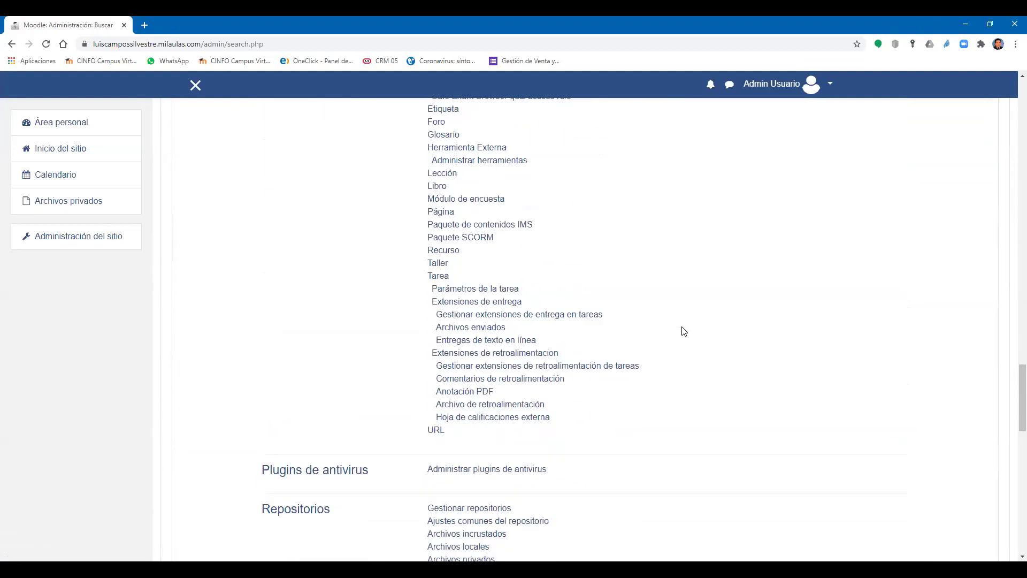
{"action": "scroll", "coordinate": [683, 330], "scroll_direction": "down", "scroll_amount": 8}
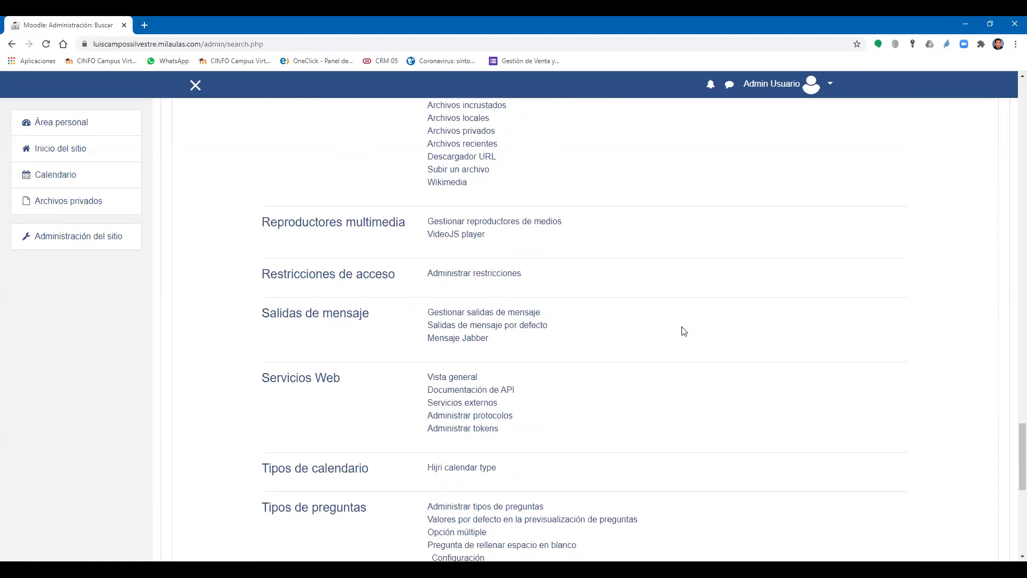
{"action": "scroll", "coordinate": [683, 331], "scroll_direction": "up", "scroll_amount": 18}
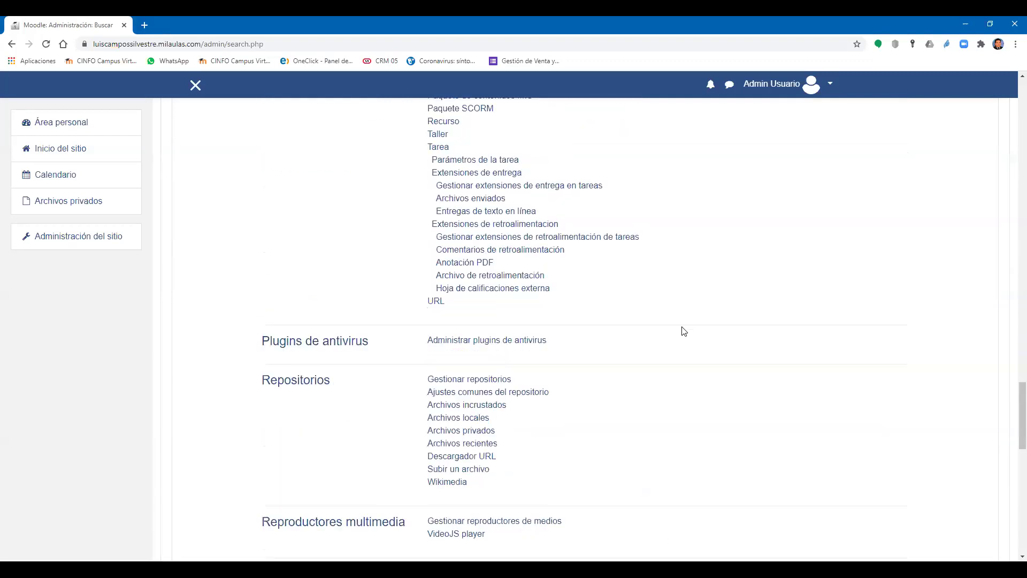
{"action": "scroll", "coordinate": [684, 331], "scroll_direction": "up", "scroll_amount": 10}
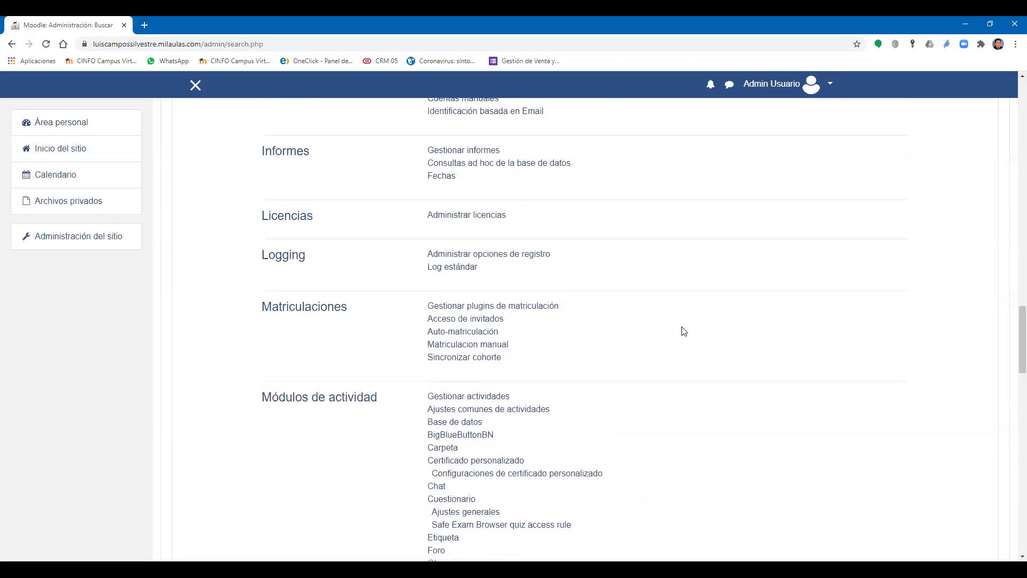
{"action": "scroll", "coordinate": [682, 332], "scroll_direction": "up", "scroll_amount": 6}
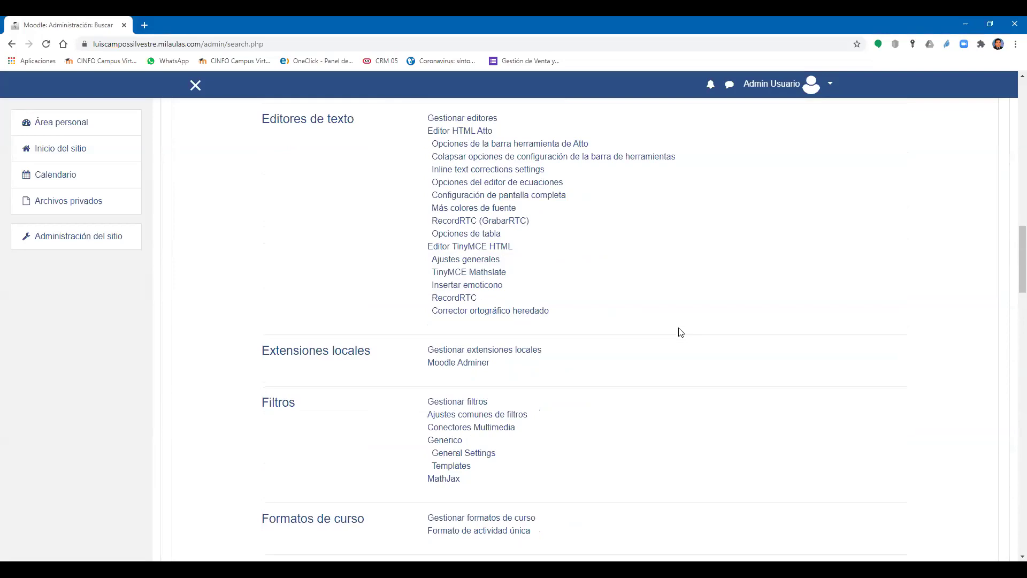
{"action": "scroll", "coordinate": [667, 351], "scroll_direction": "up", "scroll_amount": 8}
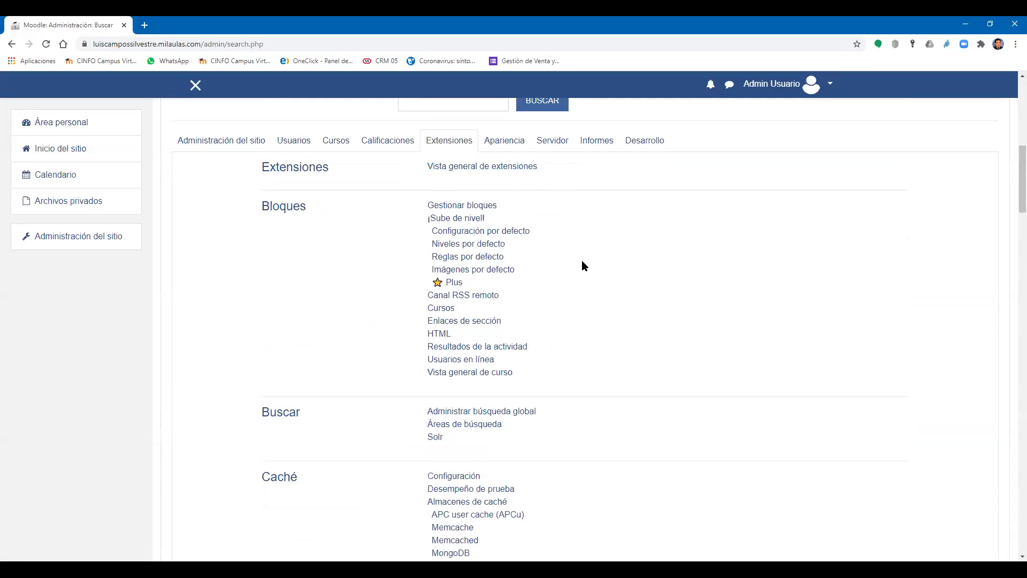
Step: Scroll further down and open the plugins overview listing Filtros, Formatos de curso and Identificación
{"action": "scroll", "coordinate": [583, 265], "scroll_direction": "down", "scroll_amount": 4}
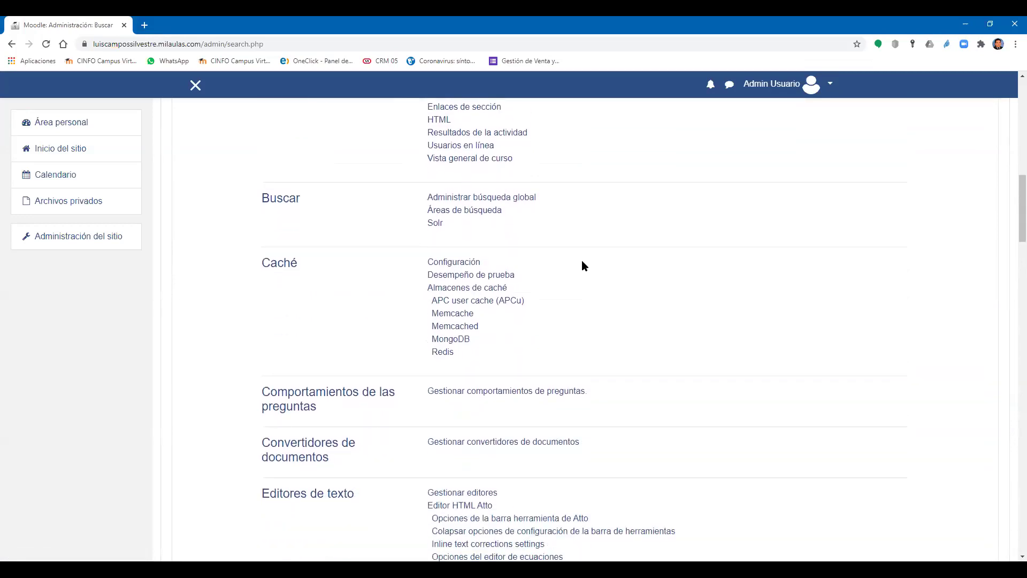
{"action": "scroll", "coordinate": [583, 265], "scroll_direction": "down", "scroll_amount": 1}
{"action": "scroll", "coordinate": [582, 266], "scroll_direction": "down", "scroll_amount": 3}
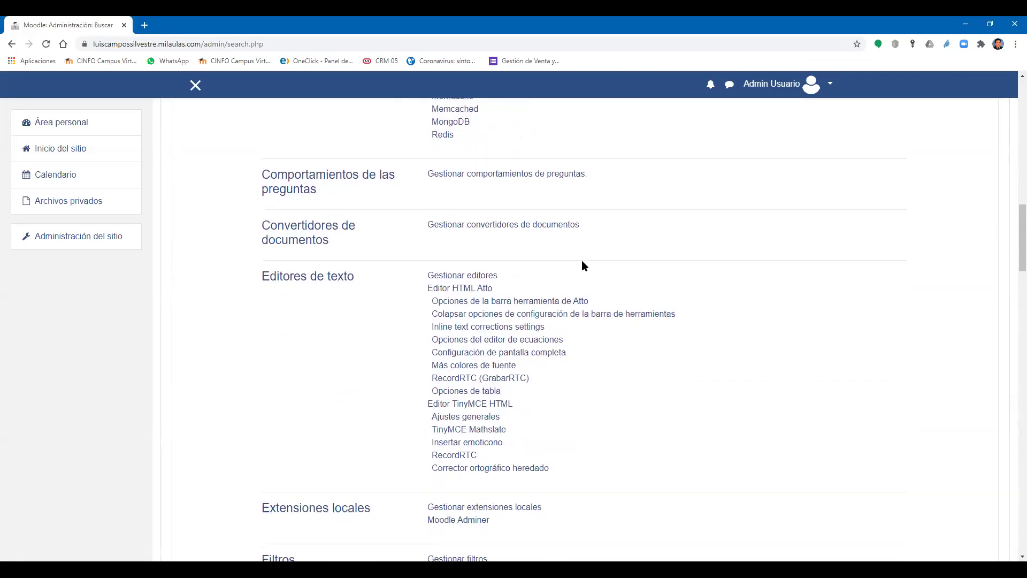
{"action": "scroll", "coordinate": [582, 266], "scroll_direction": "down", "scroll_amount": 5}
{"action": "scroll", "coordinate": [582, 266], "scroll_direction": "down", "scroll_amount": 1}
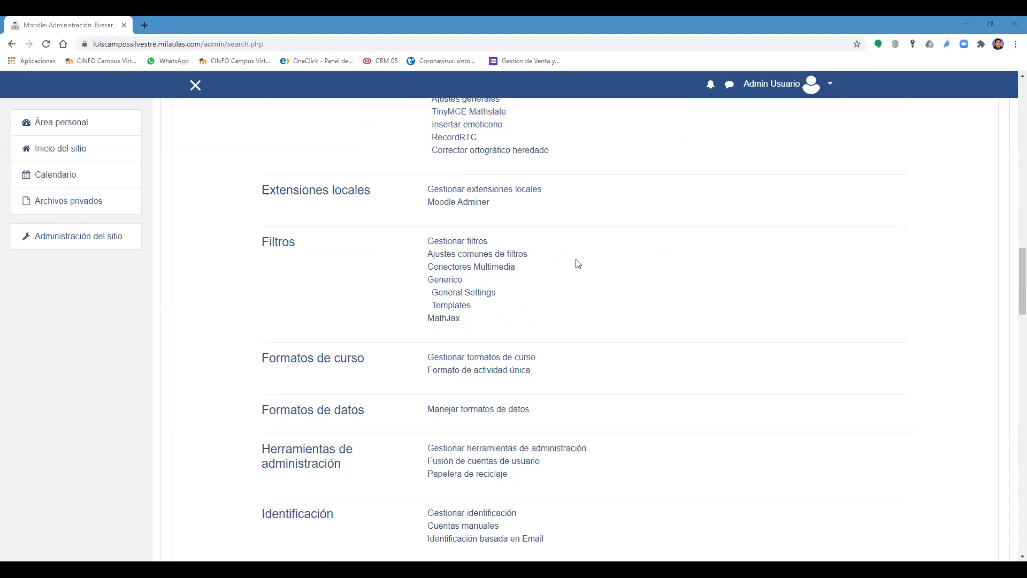
{"action": "left_click", "coordinate": [549, 222]}
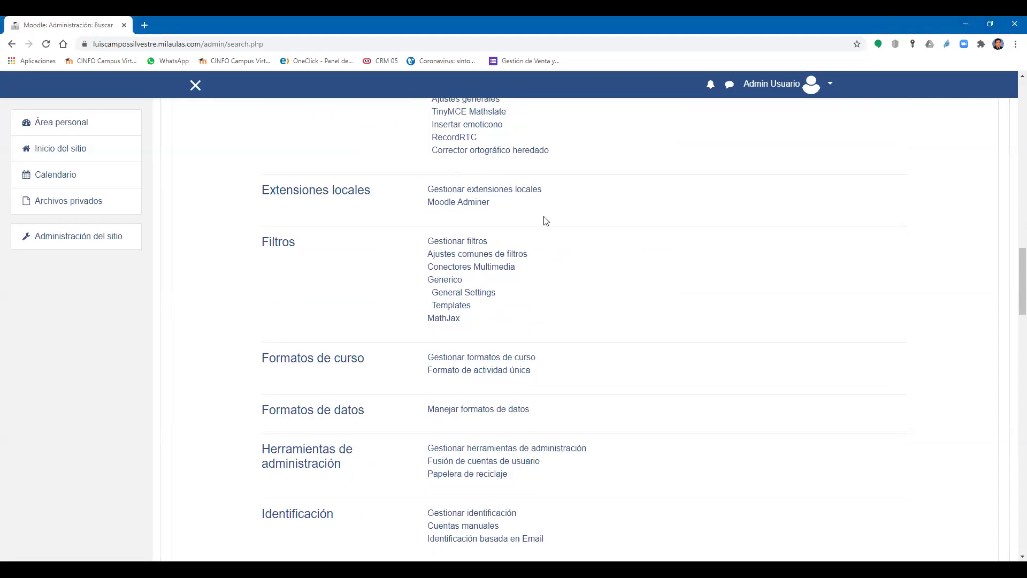
Step: Review the three installed local plugins, then go up to the Extensiones category page
{"action": "left_click", "coordinate": [522, 191]}
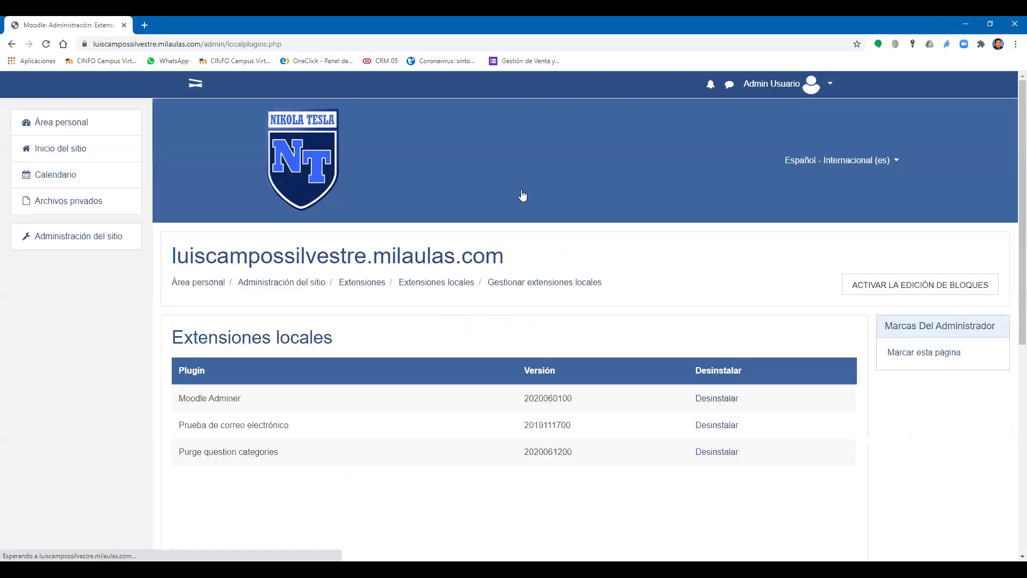
{"action": "scroll", "coordinate": [502, 336], "scroll_direction": "down", "scroll_amount": 5}
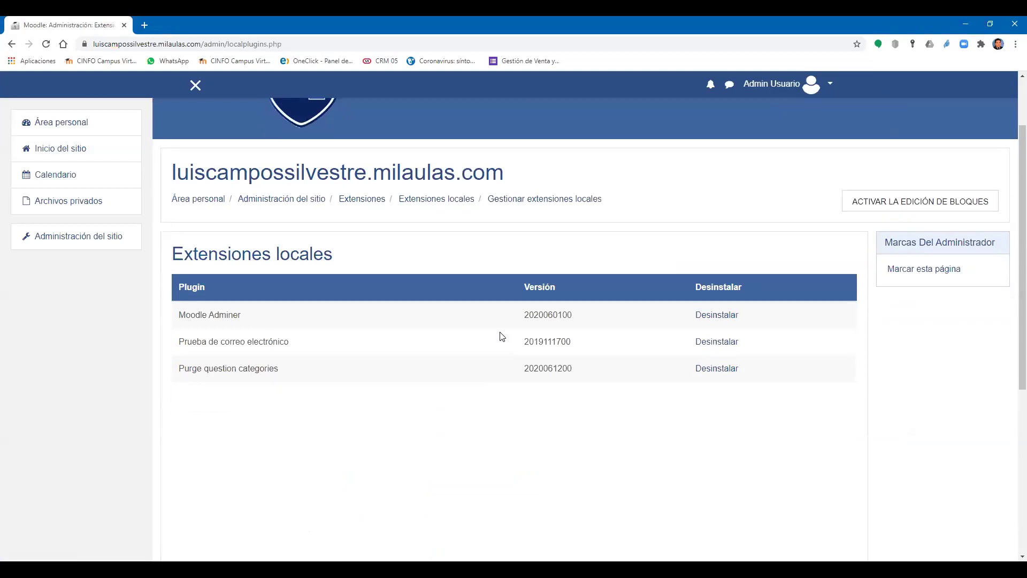
{"action": "scroll", "coordinate": [502, 336], "scroll_direction": "up", "scroll_amount": 2}
{"action": "scroll", "coordinate": [502, 336], "scroll_direction": "up", "scroll_amount": 2}
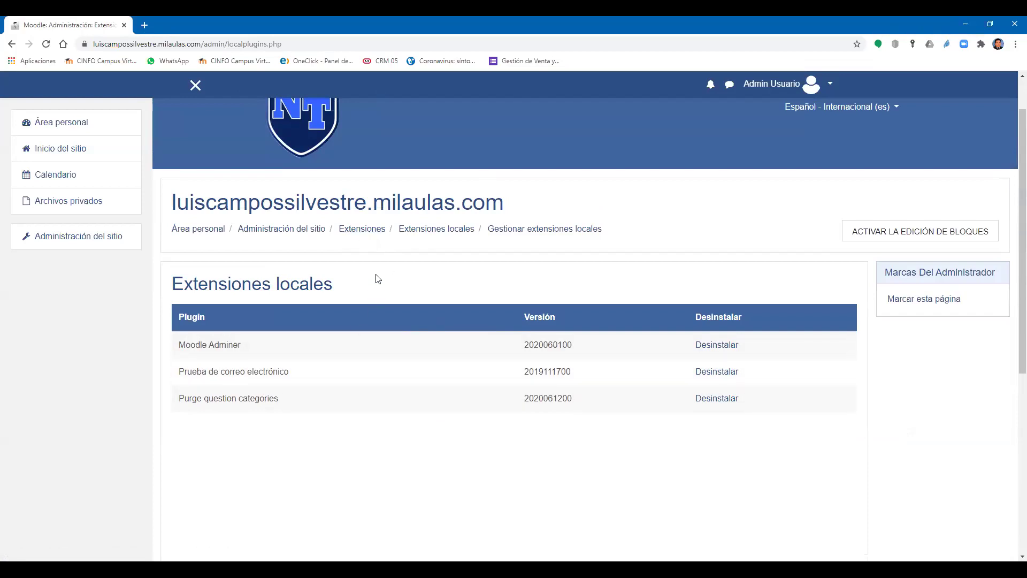
{"action": "left_click", "coordinate": [374, 230]}
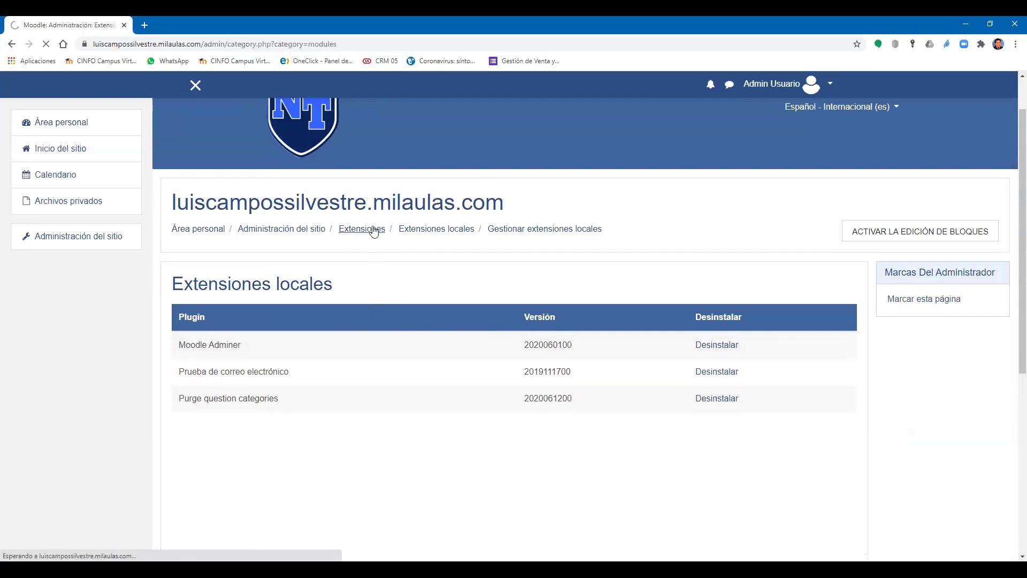
{"action": "scroll", "coordinate": [319, 276], "scroll_direction": "down", "scroll_amount": 5}
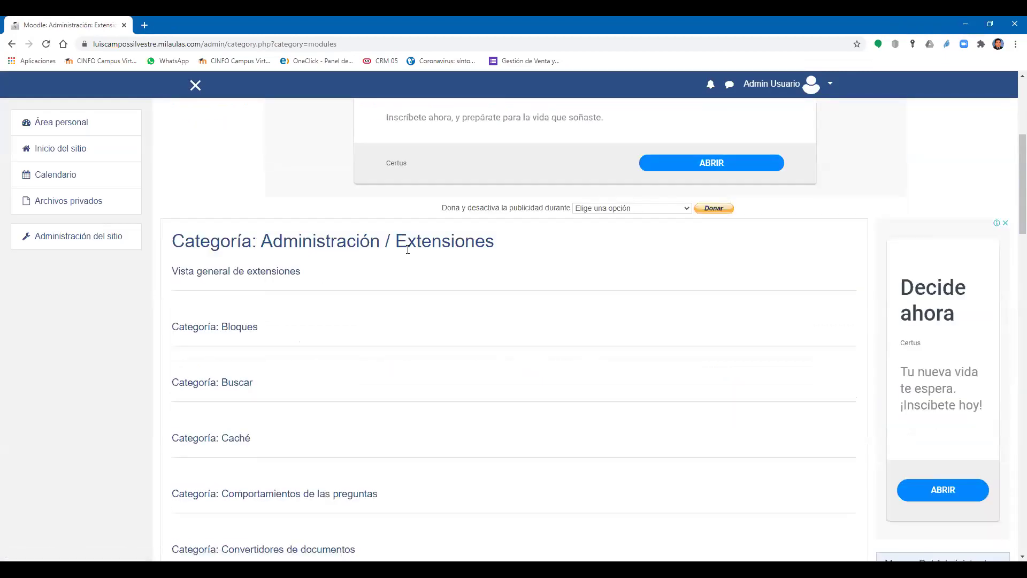
Step: Return to site administration and flip through the Extensiones, Servidor, Apariencia and Informes tabs
{"action": "left_click", "coordinate": [90, 238]}
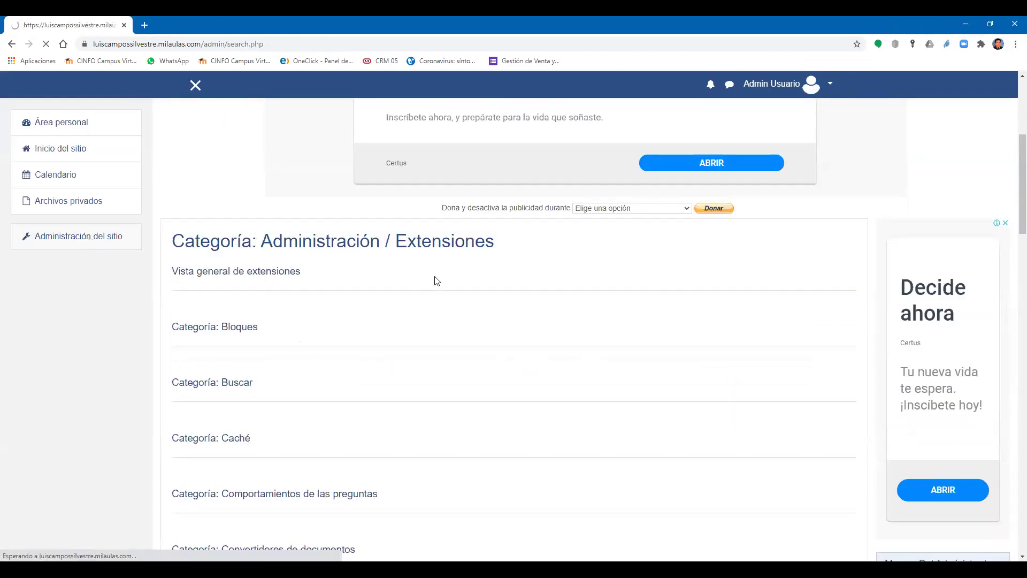
{"action": "scroll", "coordinate": [465, 328], "scroll_direction": "down", "scroll_amount": 4}
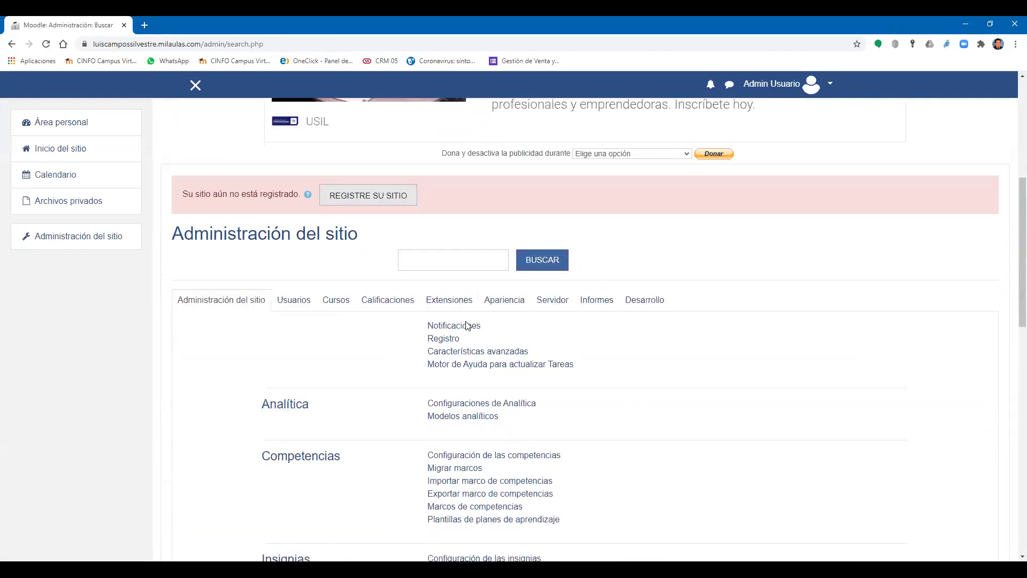
{"action": "scroll", "coordinate": [684, 272], "scroll_direction": "down", "scroll_amount": 1}
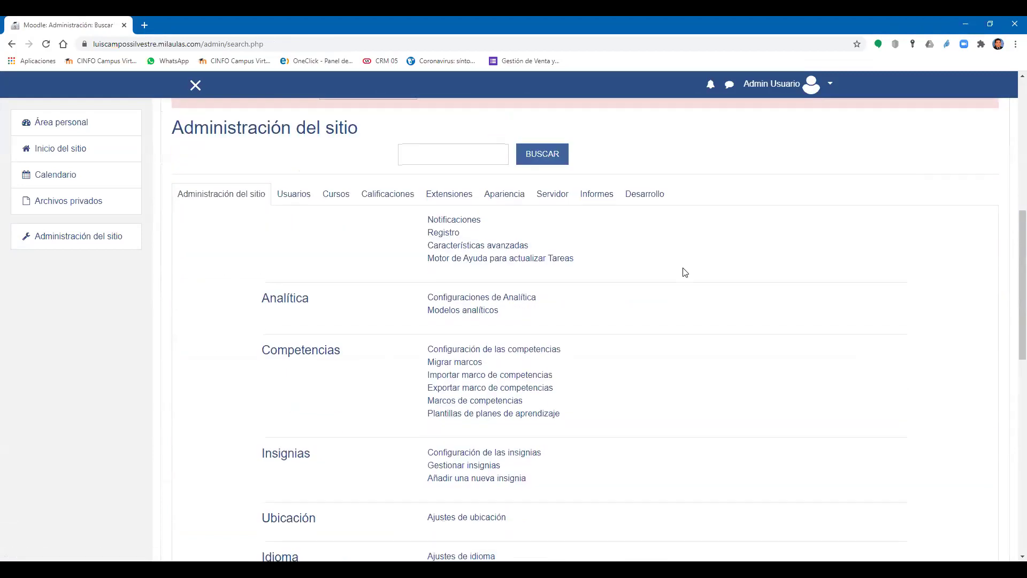
{"action": "left_click", "coordinate": [467, 200]}
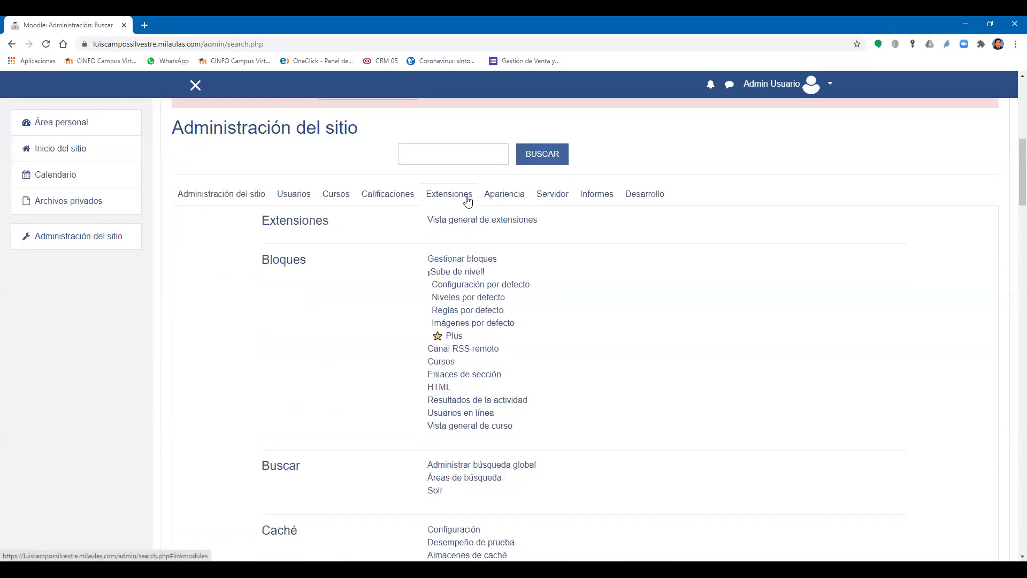
{"action": "left_click", "coordinate": [563, 200]}
{"action": "left_click", "coordinate": [502, 199]}
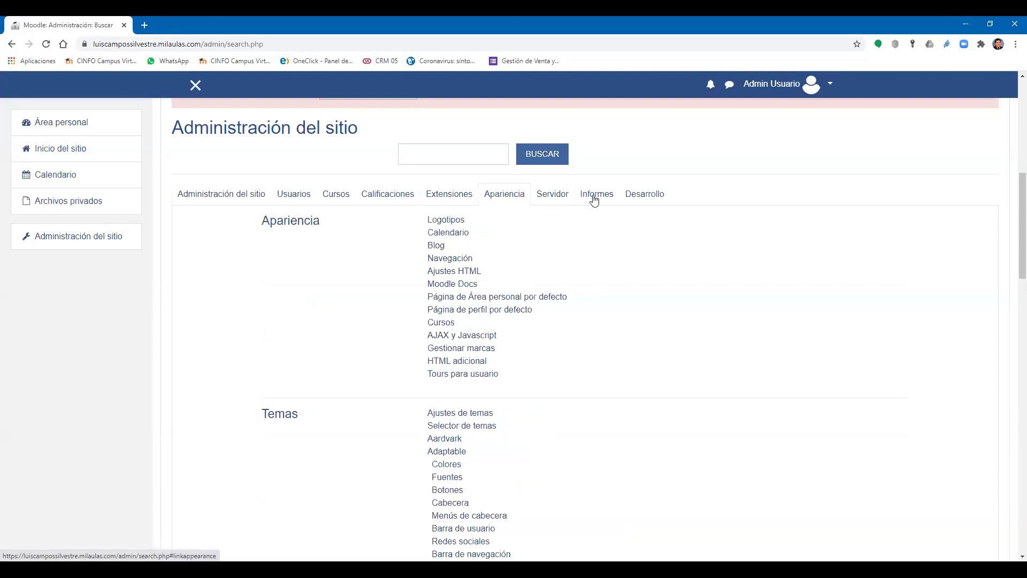
{"action": "left_click", "coordinate": [599, 200]}
{"action": "left_click", "coordinate": [541, 200]}
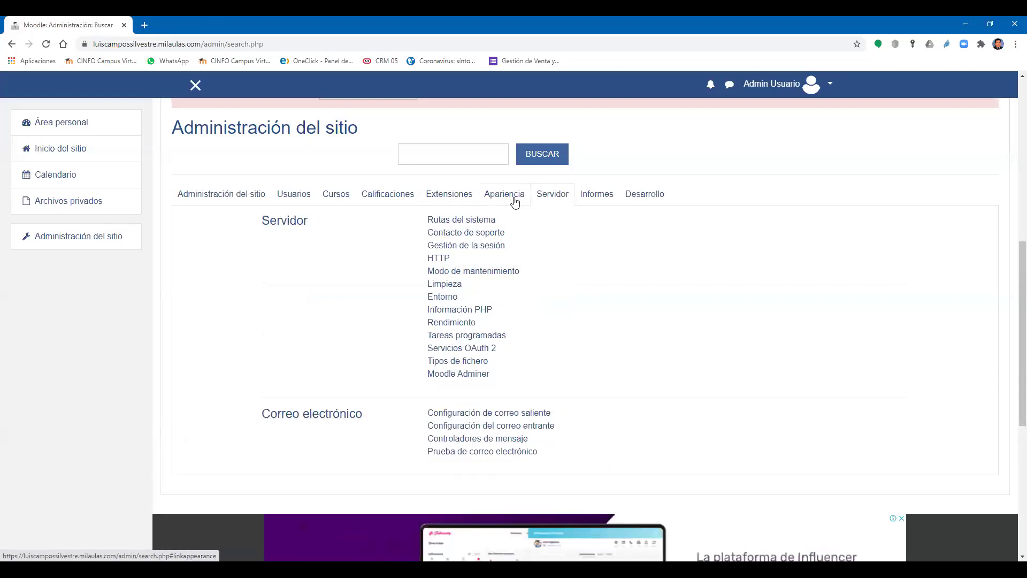
{"action": "left_click", "coordinate": [514, 201]}
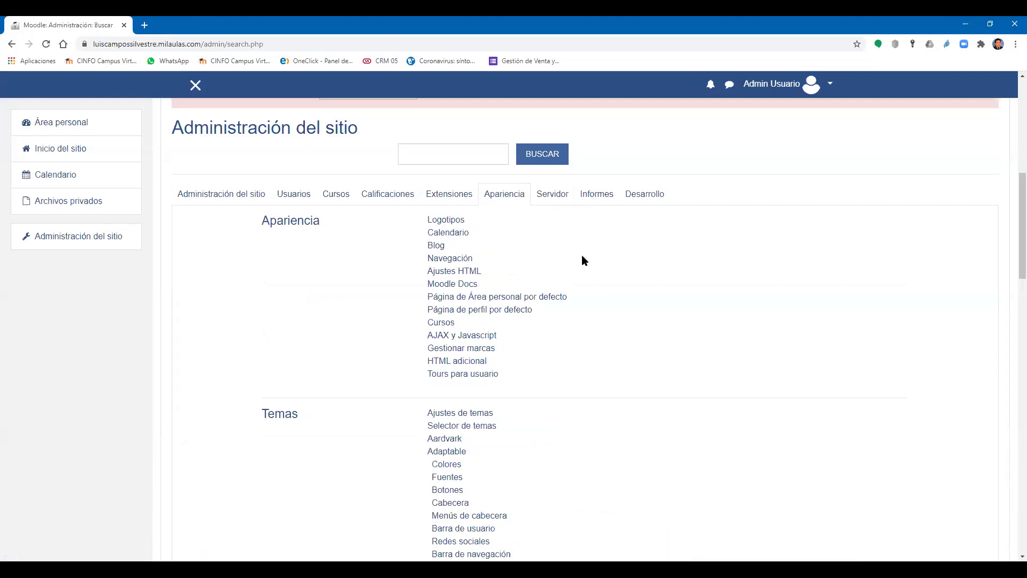
Step: Scroll the Apariencia Temas list, then open Extensiones > Vista general de extensiones
{"action": "scroll", "coordinate": [582, 259], "scroll_direction": "down", "scroll_amount": 4}
{"action": "scroll", "coordinate": [582, 257], "scroll_direction": "down", "scroll_amount": 1}
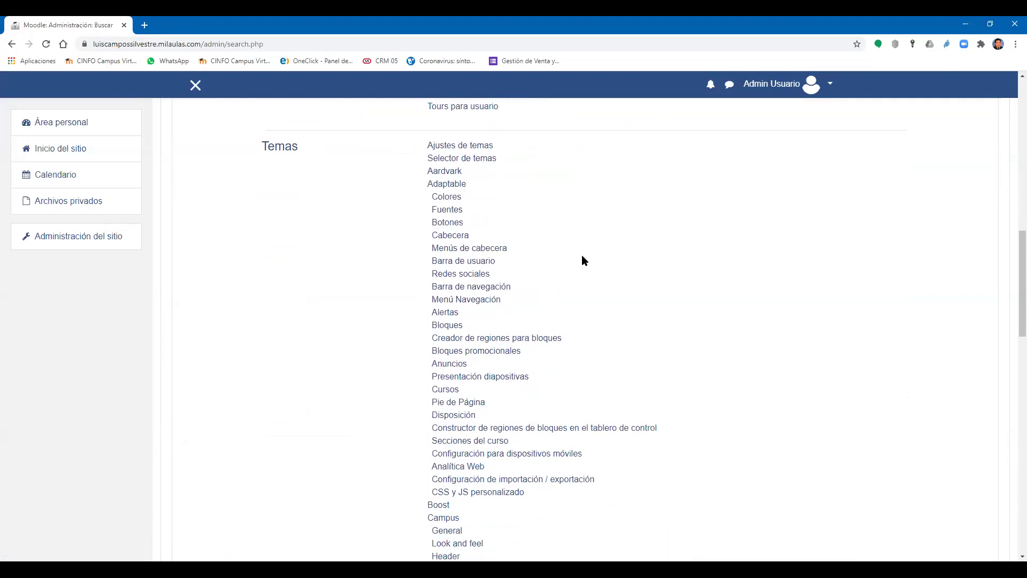
{"action": "scroll", "coordinate": [582, 259], "scroll_direction": "down", "scroll_amount": 13}
{"action": "scroll", "coordinate": [582, 254], "scroll_direction": "down", "scroll_amount": 4}
{"action": "scroll", "coordinate": [582, 255], "scroll_direction": "up", "scroll_amount": 16}
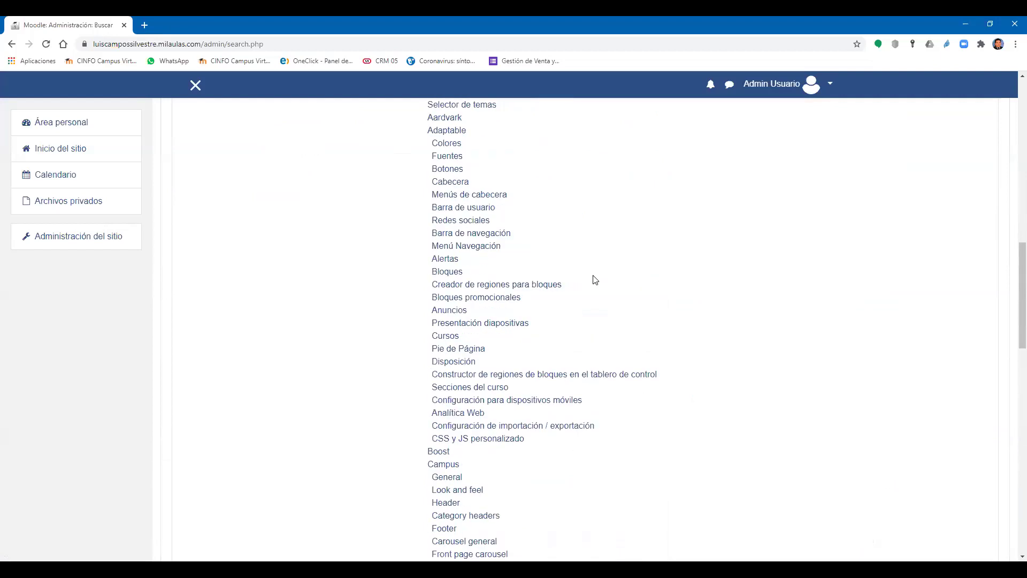
{"action": "scroll", "coordinate": [592, 279], "scroll_direction": "up", "scroll_amount": 7}
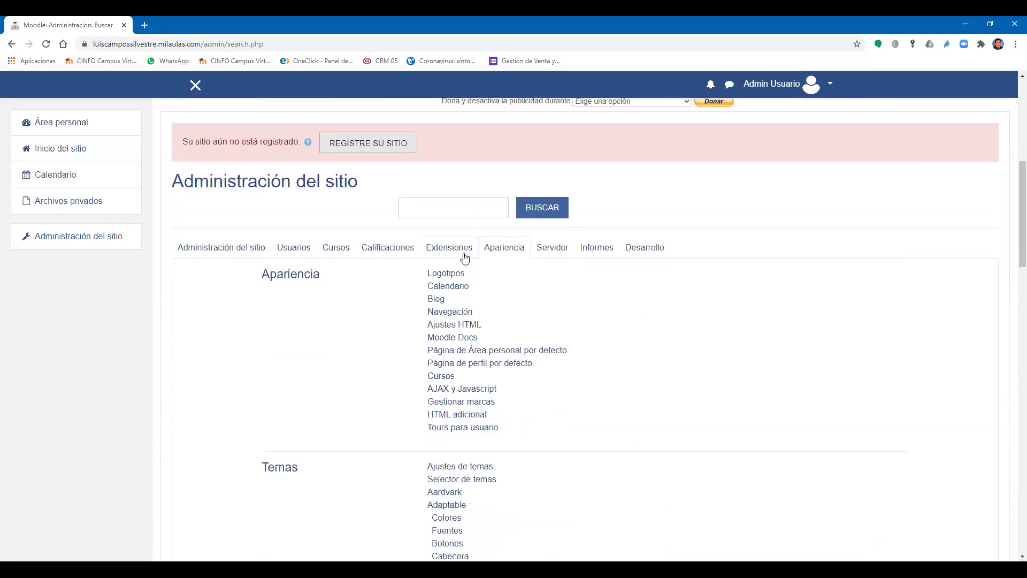
{"action": "left_click", "coordinate": [464, 254]}
{"action": "left_click", "coordinate": [511, 275]}
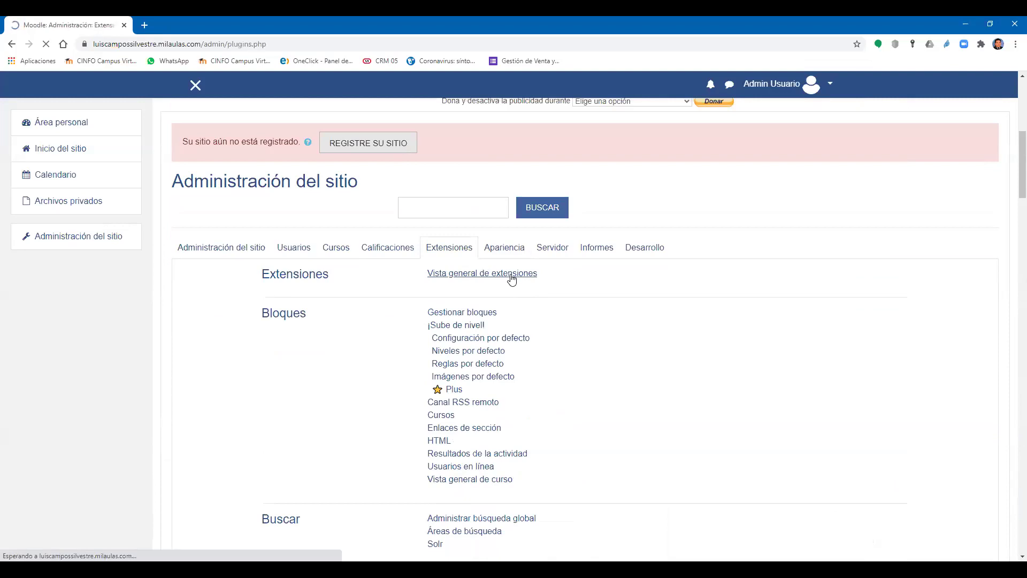
Step: Scroll through the full installed plugins overview table
{"action": "scroll", "coordinate": [512, 285], "scroll_direction": "down", "scroll_amount": 2}
{"action": "scroll", "coordinate": [512, 285], "scroll_direction": "down", "scroll_amount": 10}
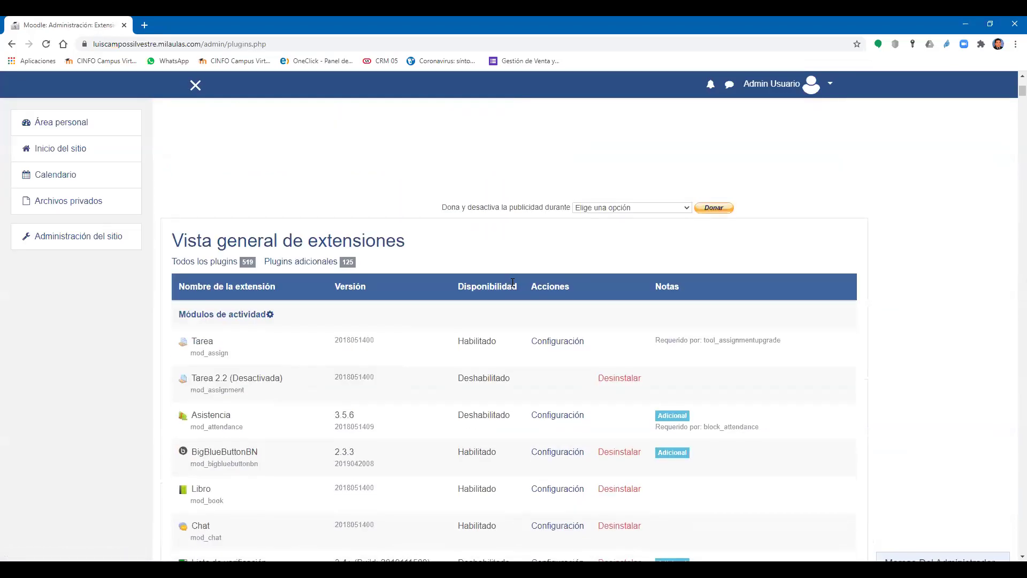
{"action": "scroll", "coordinate": [512, 287], "scroll_direction": "down", "scroll_amount": 20}
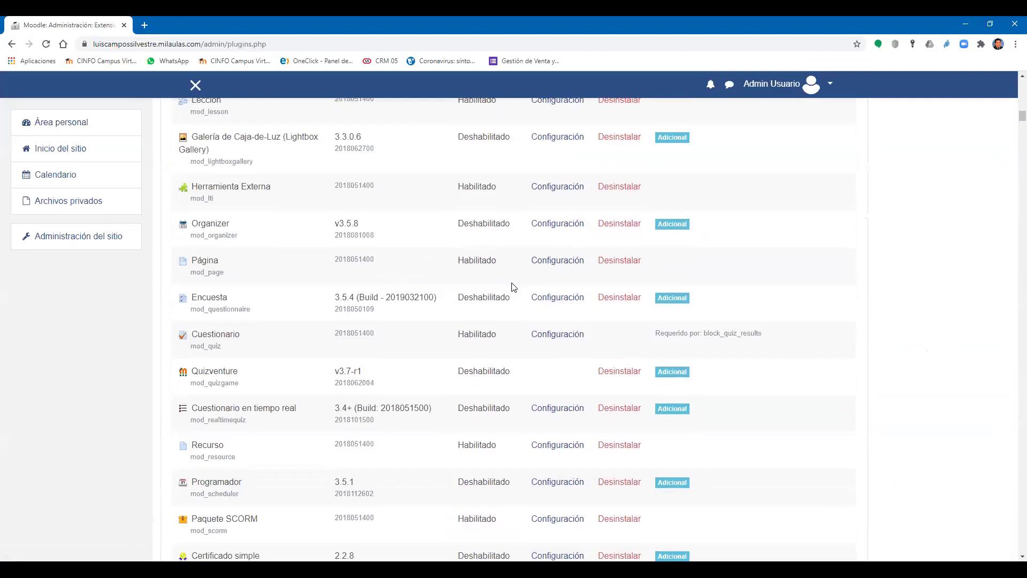
{"action": "scroll", "coordinate": [514, 288], "scroll_direction": "down", "scroll_amount": 20}
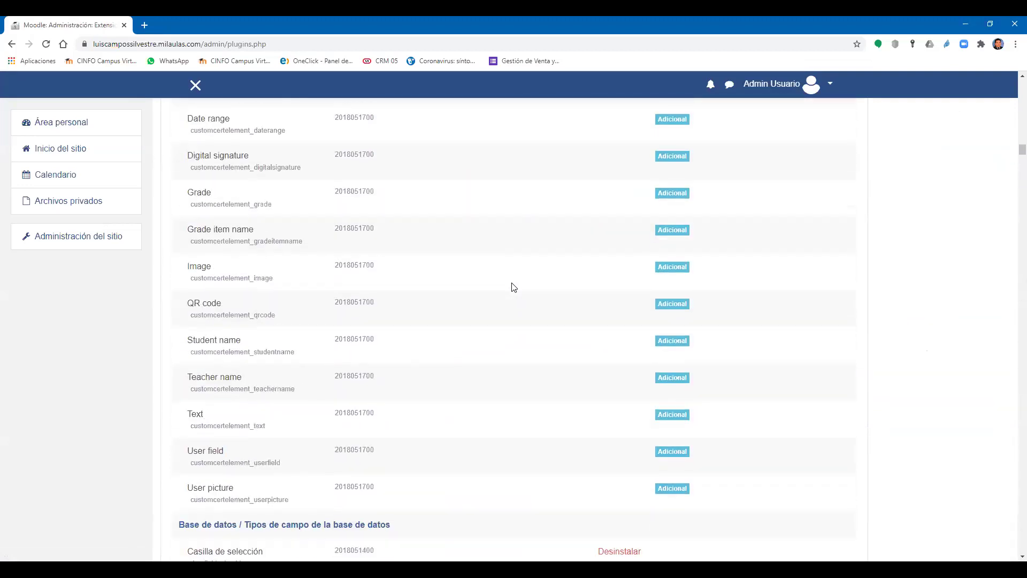
{"action": "scroll", "coordinate": [513, 288], "scroll_direction": "down", "scroll_amount": 8}
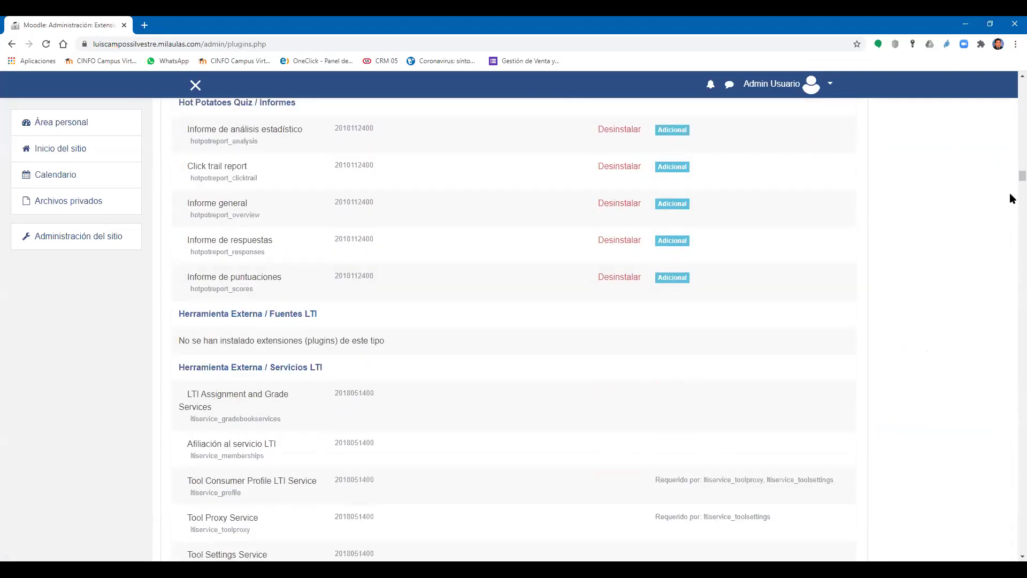
{"action": "left_click_drag", "start_coordinate": [1013, 292], "coordinate": [1012, 545]}
{"action": "scroll", "coordinate": [1012, 544], "scroll_direction": "down", "scroll_amount": 3}
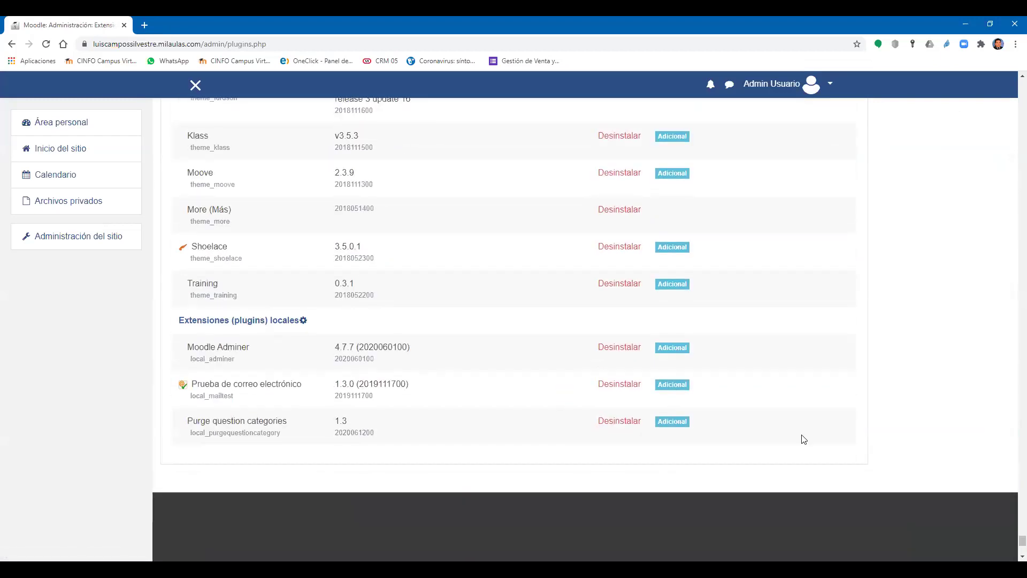
Step: Go back to site administration and scroll the Extensiones tab's plugin groups
{"action": "left_click", "coordinate": [12, 44]}
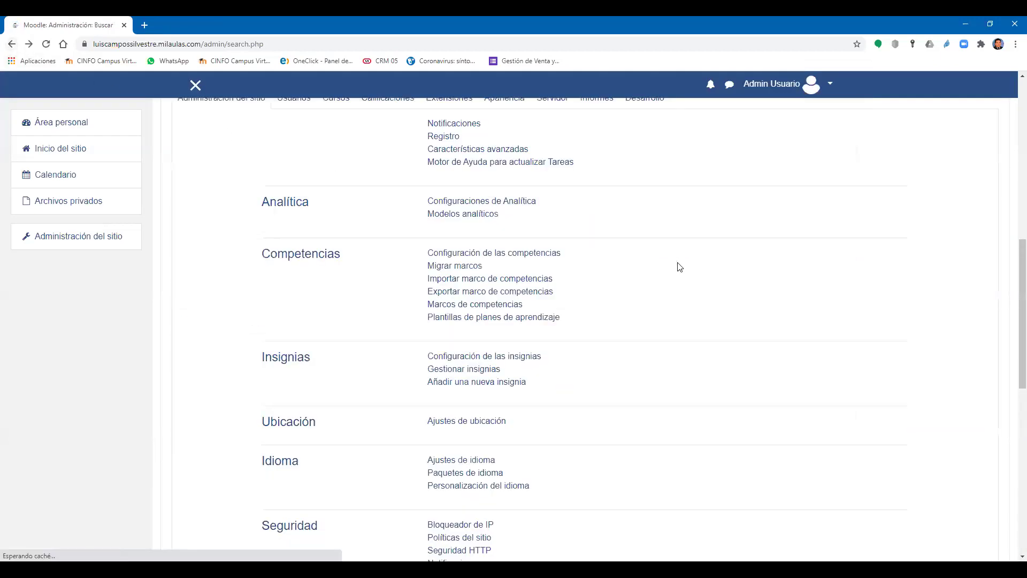
{"action": "scroll", "coordinate": [683, 289], "scroll_direction": "down", "scroll_amount": 4}
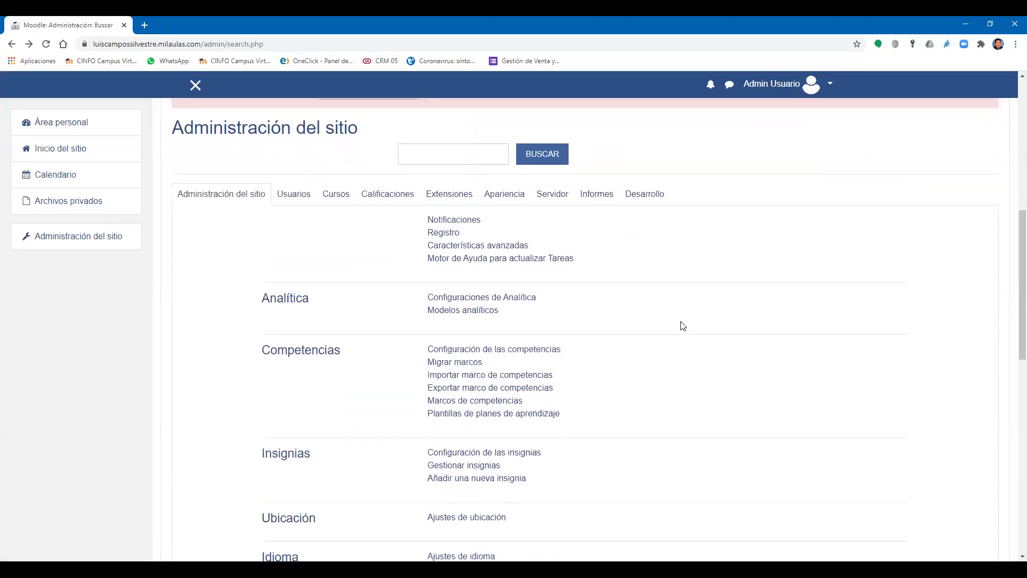
{"action": "left_click", "coordinate": [450, 196]}
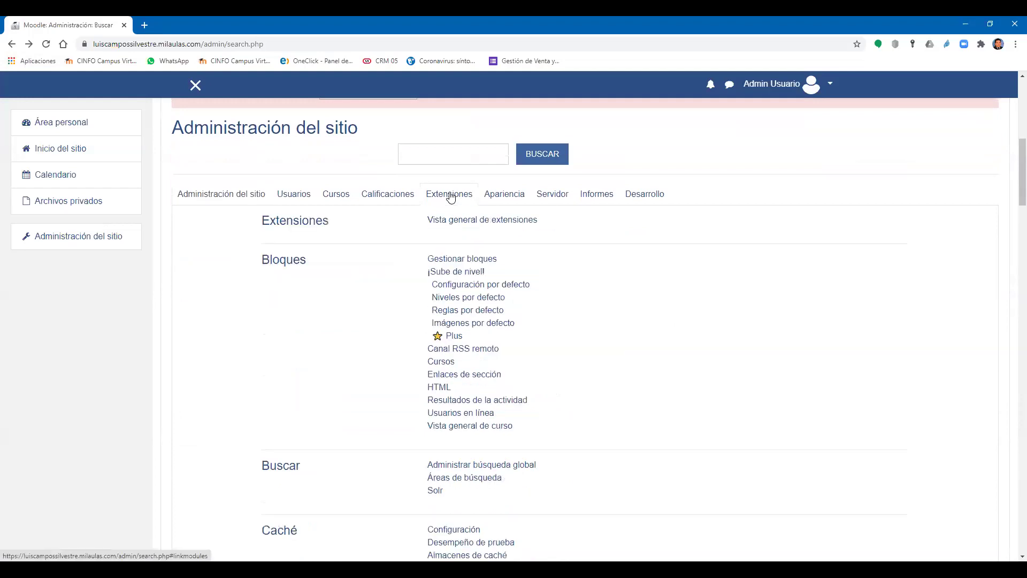
{"action": "scroll", "coordinate": [617, 277], "scroll_direction": "down", "scroll_amount": 1}
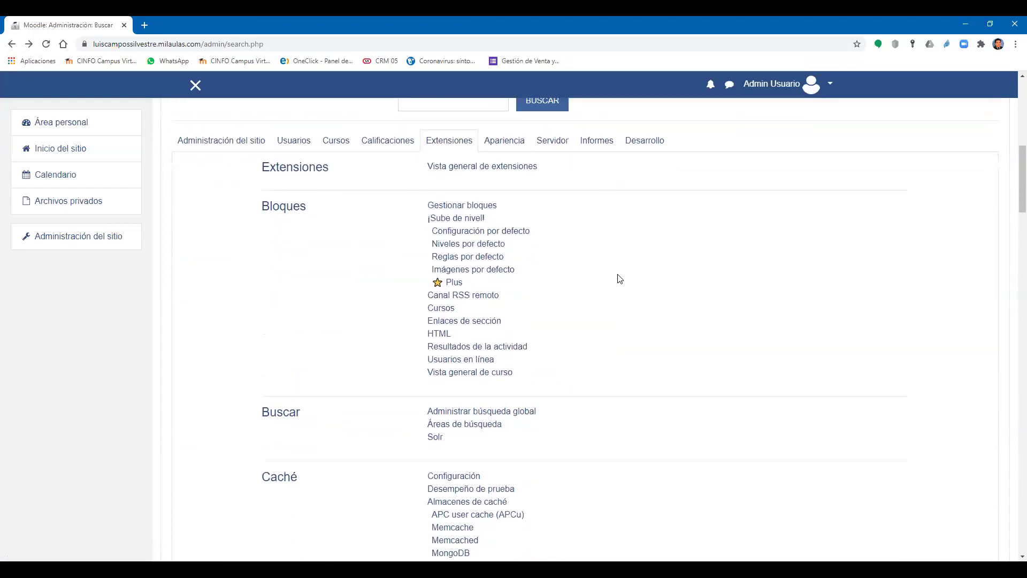
{"action": "scroll", "coordinate": [618, 293], "scroll_direction": "down", "scroll_amount": 1}
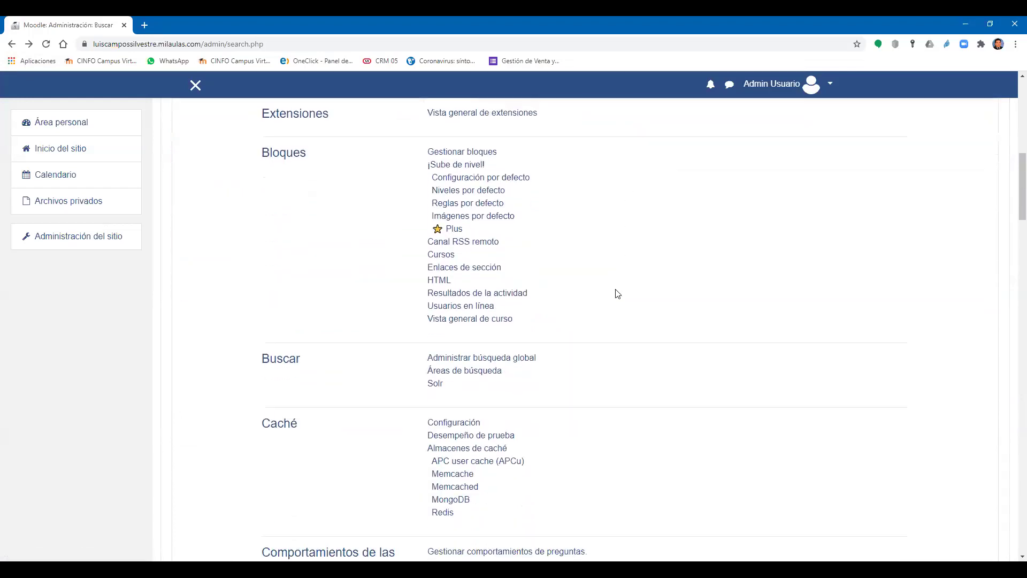
{"action": "scroll", "coordinate": [618, 294], "scroll_direction": "down", "scroll_amount": 2}
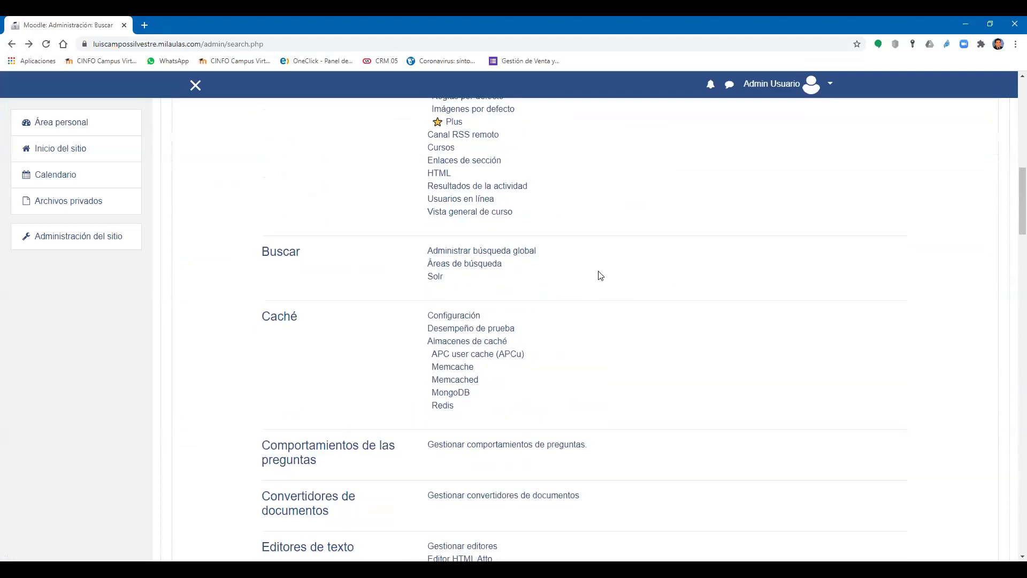
Step: Scroll down the Extensiones groups and back up to Vista general de extensiones and Bloques
{"action": "scroll", "coordinate": [600, 275], "scroll_direction": "down", "scroll_amount": 6}
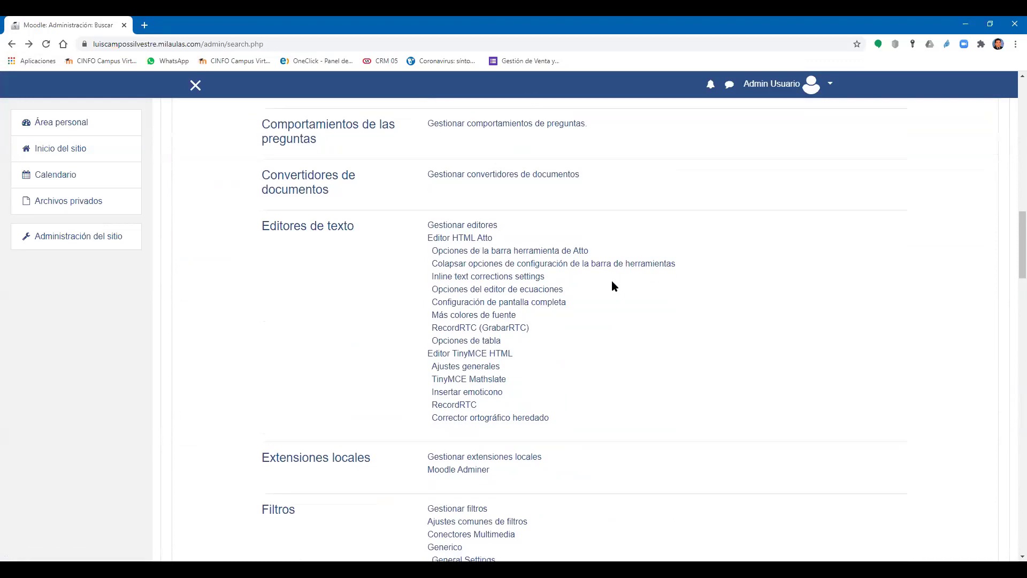
{"action": "scroll", "coordinate": [613, 282], "scroll_direction": "down", "scroll_amount": 3}
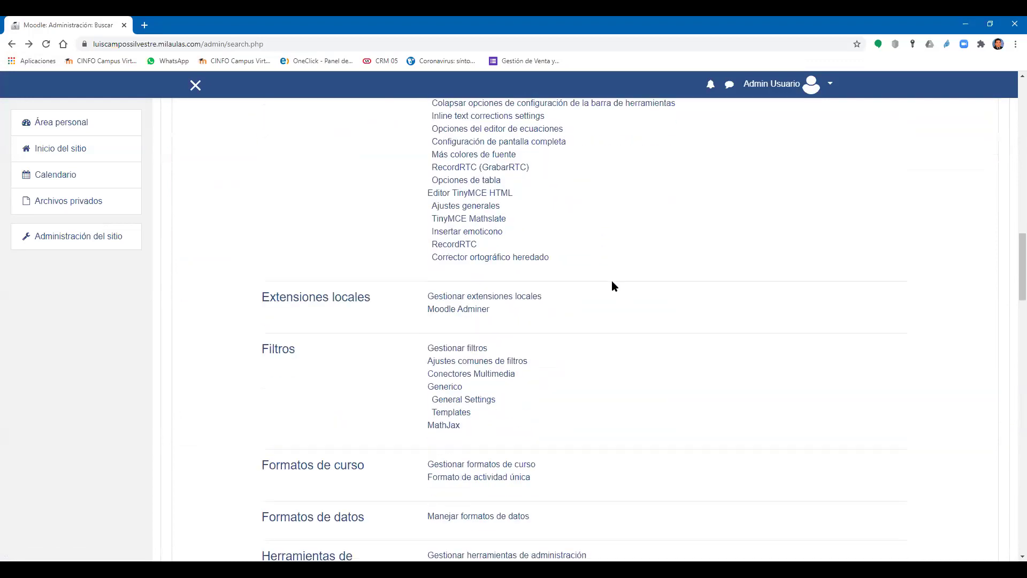
{"action": "scroll", "coordinate": [612, 282], "scroll_direction": "down", "scroll_amount": 3}
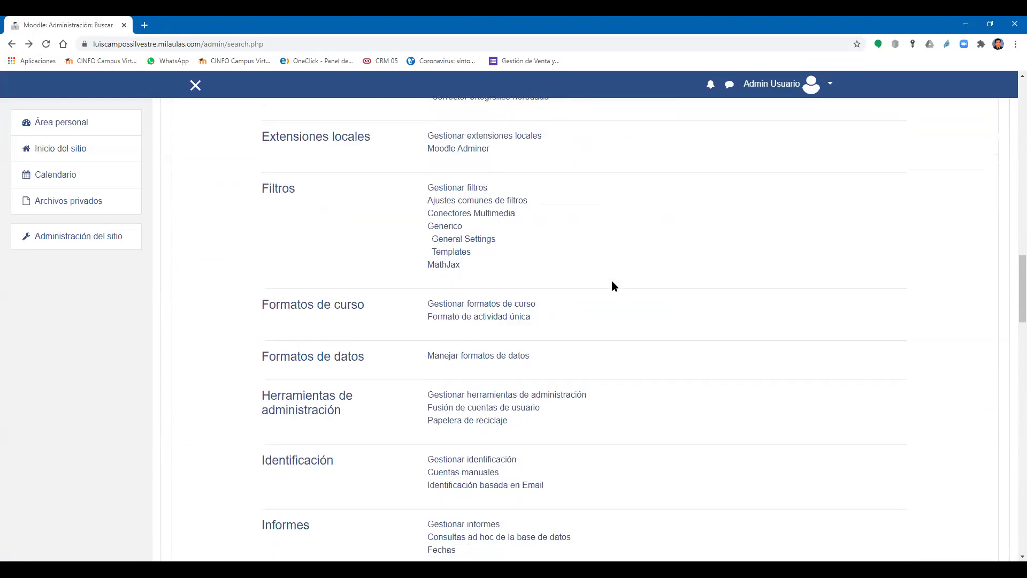
{"action": "scroll", "coordinate": [611, 282], "scroll_direction": "down", "scroll_amount": 2}
{"action": "scroll", "coordinate": [613, 287], "scroll_direction": "down", "scroll_amount": 6}
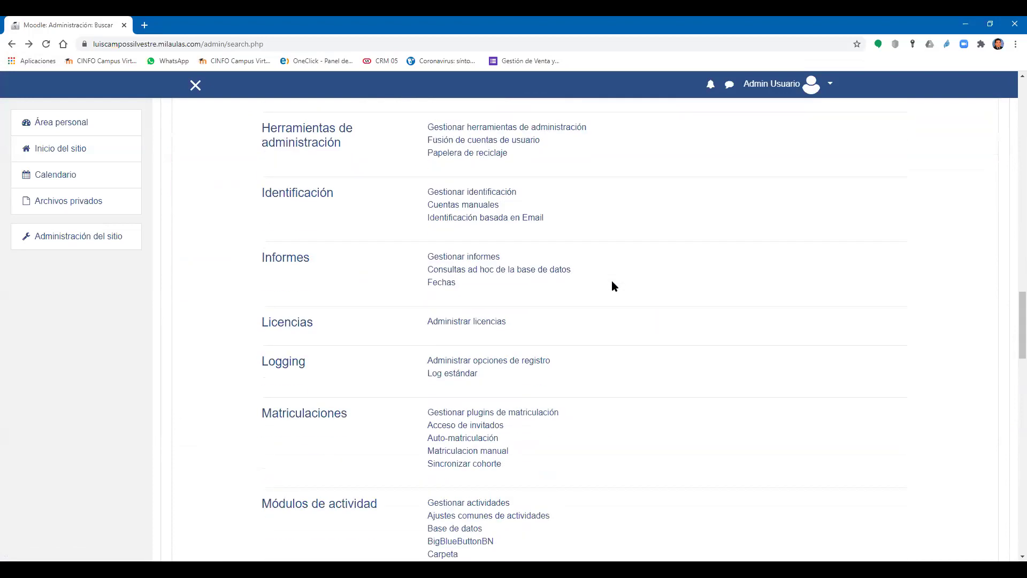
{"action": "scroll", "coordinate": [613, 287], "scroll_direction": "down", "scroll_amount": 3}
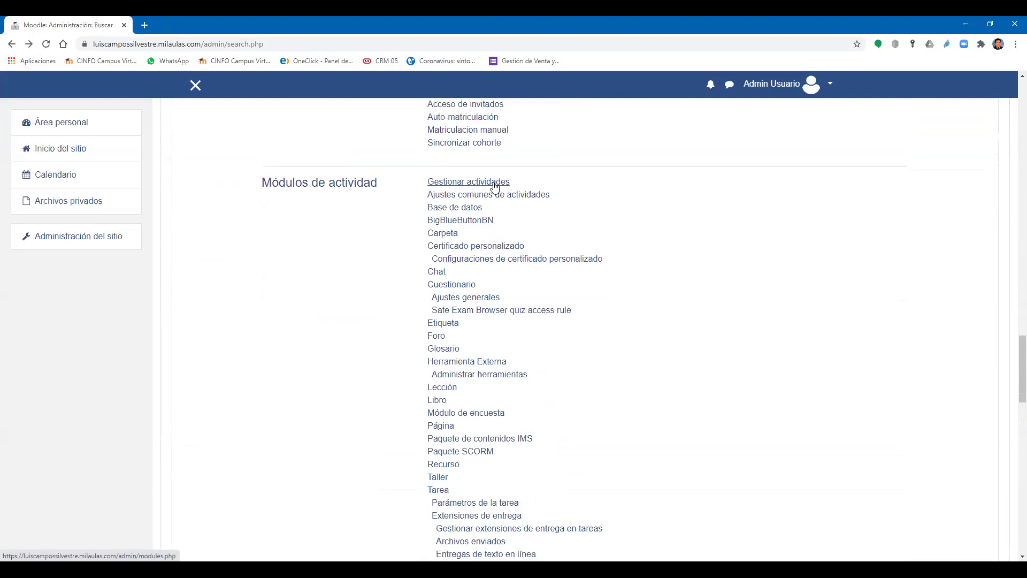
{"action": "scroll", "coordinate": [546, 222], "scroll_direction": "down", "scroll_amount": 8}
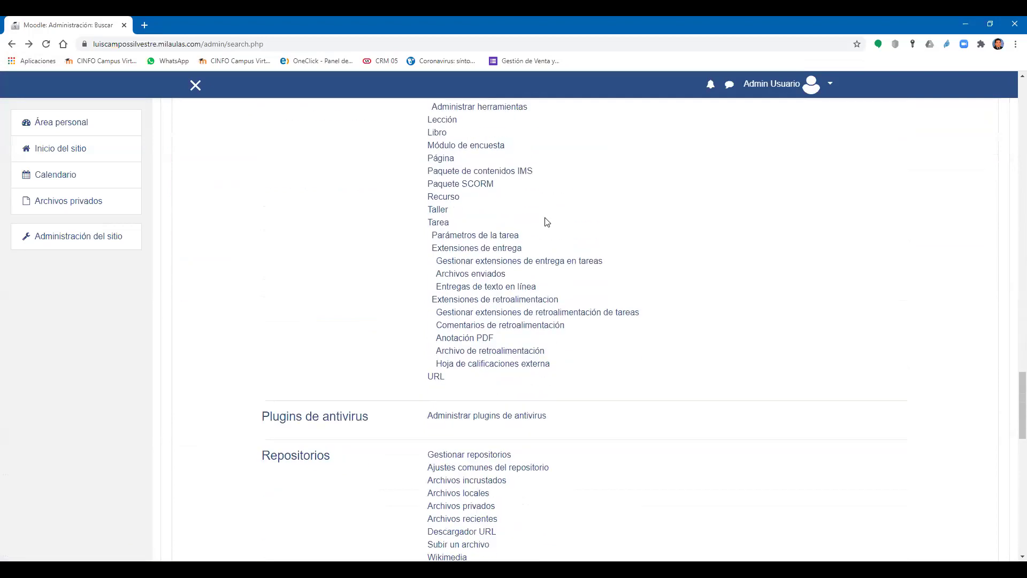
{"action": "scroll", "coordinate": [546, 222], "scroll_direction": "down", "scroll_amount": 8}
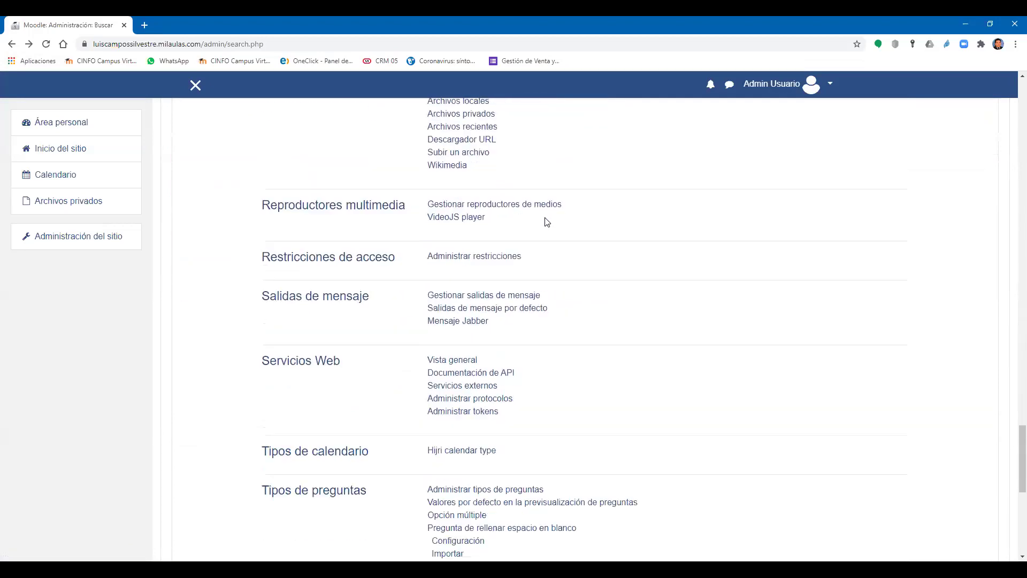
{"action": "scroll", "coordinate": [540, 254], "scroll_direction": "up", "scroll_amount": 4}
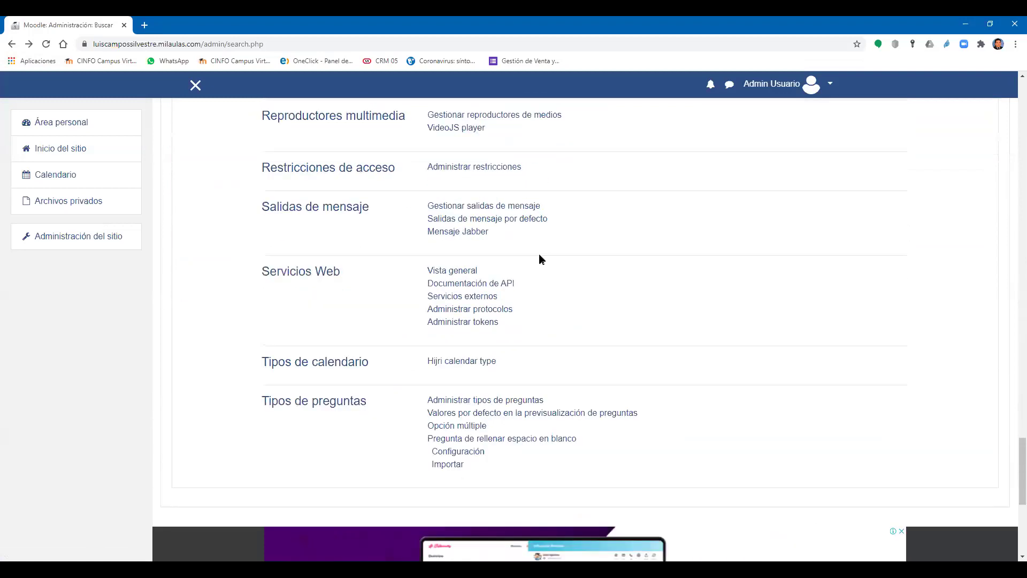
{"action": "scroll", "coordinate": [513, 305], "scroll_direction": "up", "scroll_amount": 3}
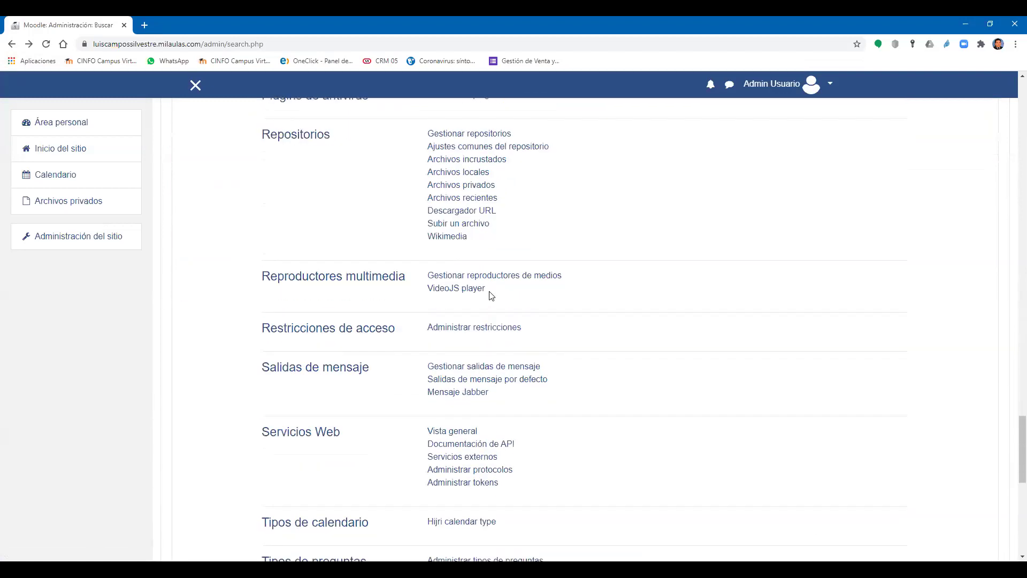
{"action": "scroll", "coordinate": [551, 286], "scroll_direction": "up", "scroll_amount": 4}
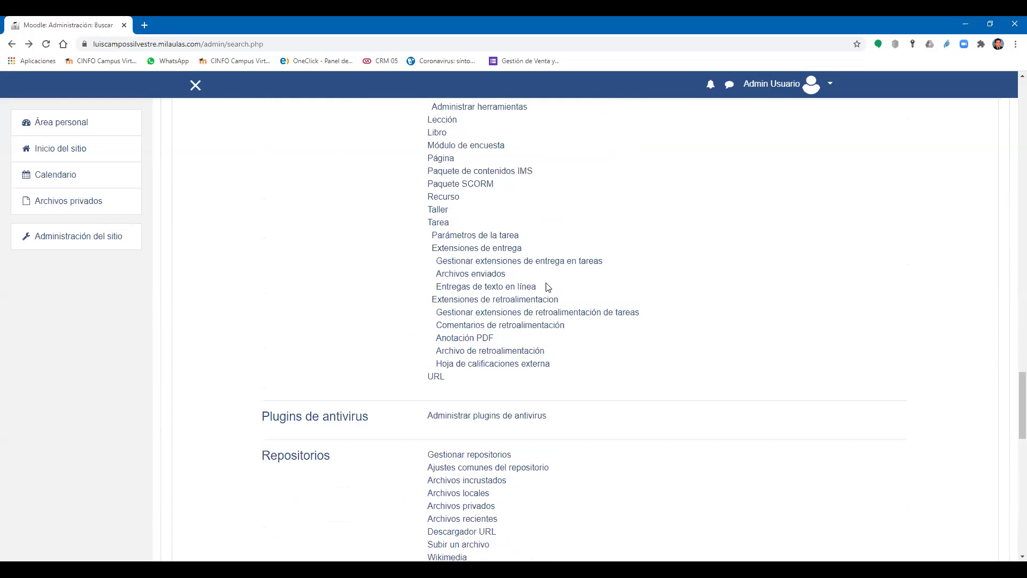
{"action": "scroll", "coordinate": [603, 263], "scroll_direction": "up", "scroll_amount": 7}
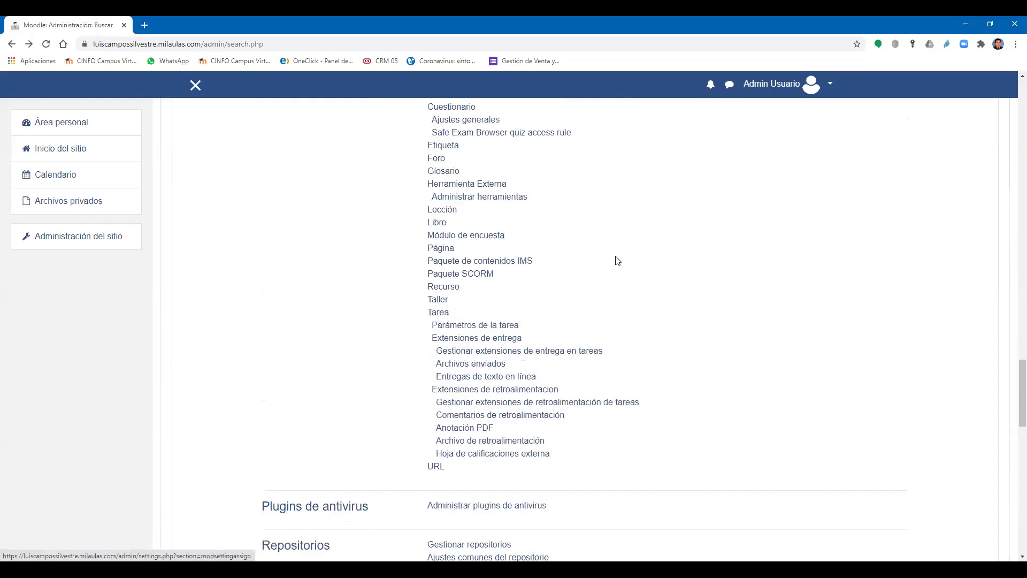
{"action": "scroll", "coordinate": [618, 261], "scroll_direction": "up", "scroll_amount": 10}
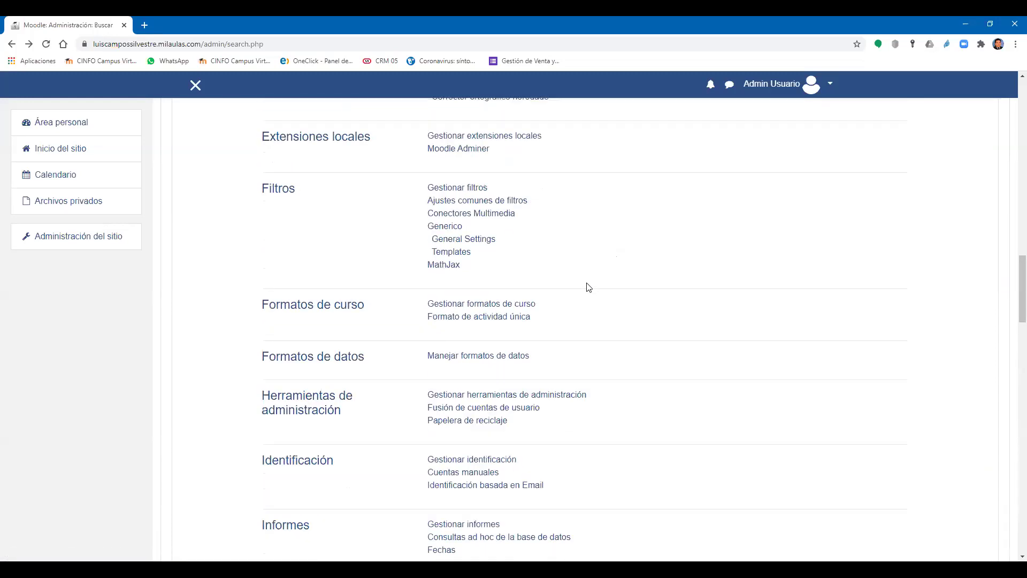
{"action": "scroll", "coordinate": [587, 294], "scroll_direction": "up", "scroll_amount": 7}
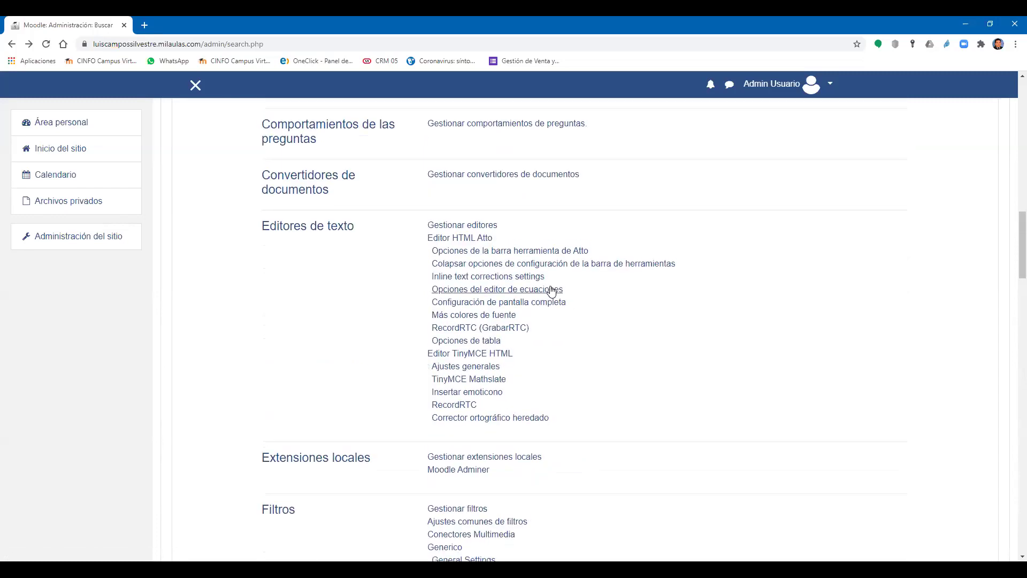
{"action": "scroll", "coordinate": [539, 294], "scroll_direction": "up", "scroll_amount": 3}
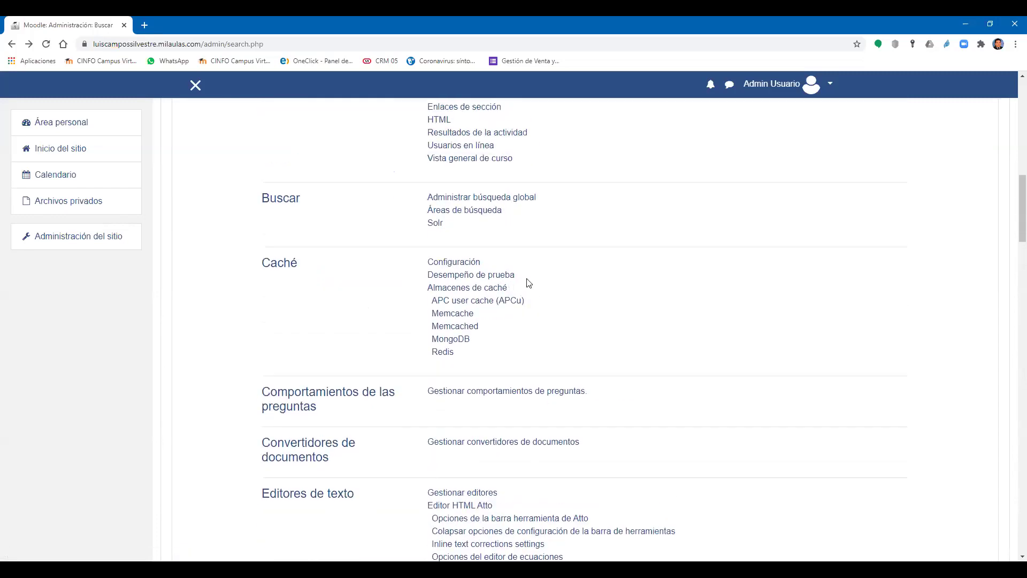
{"action": "scroll", "coordinate": [528, 283], "scroll_direction": "up", "scroll_amount": 5}
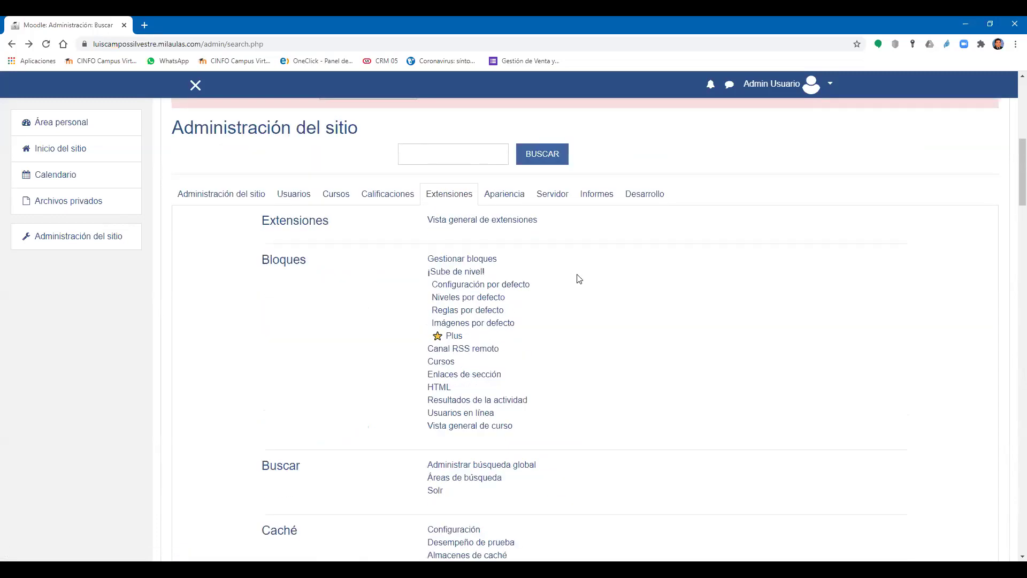
{"action": "scroll", "coordinate": [578, 277], "scroll_direction": "down", "scroll_amount": 1}
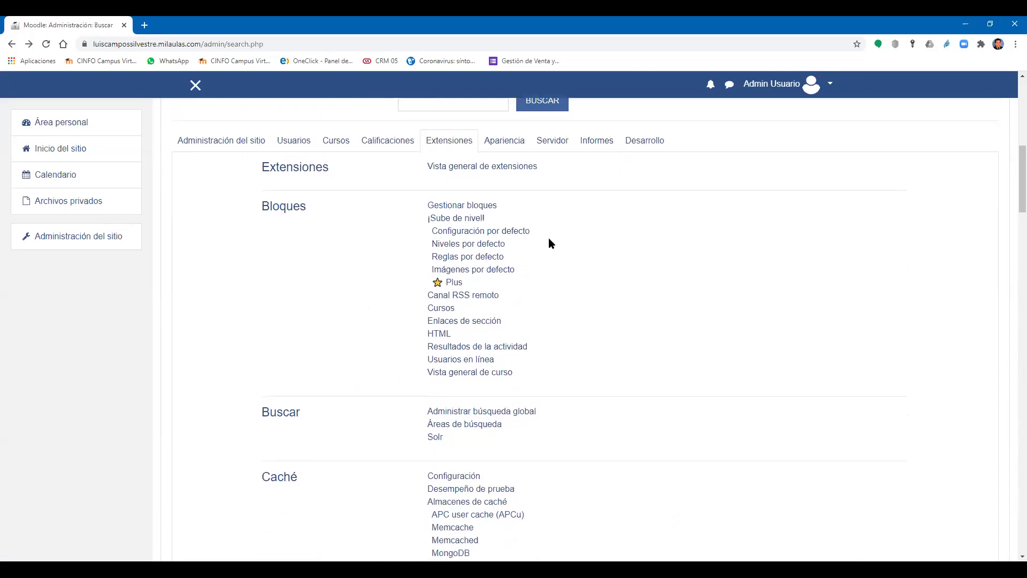
{"action": "scroll", "coordinate": [396, 195], "scroll_direction": "up", "scroll_amount": 1}
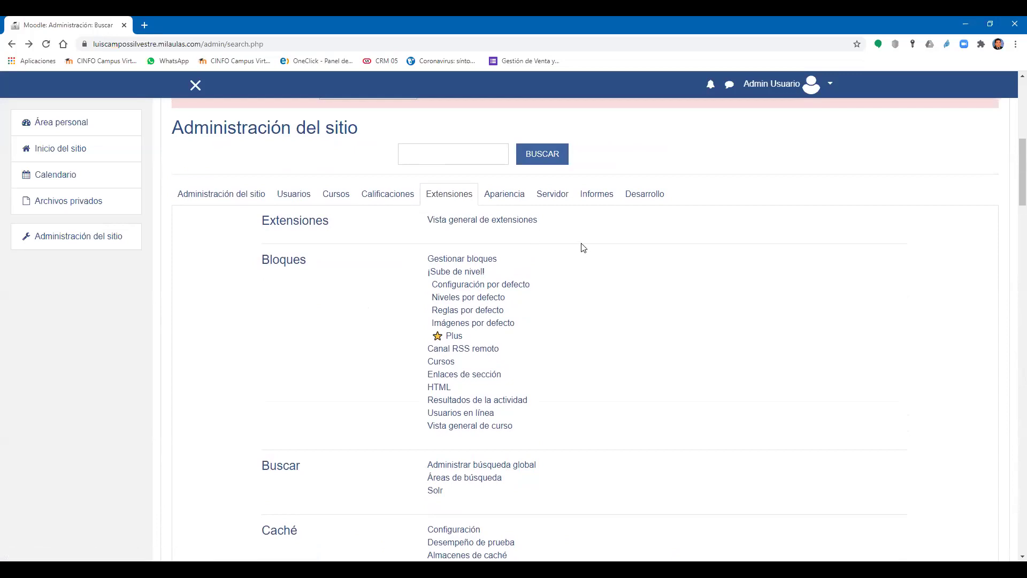
Step: Glance through the Apariencia settings section of site administration
{"action": "left_click", "coordinate": [506, 202]}
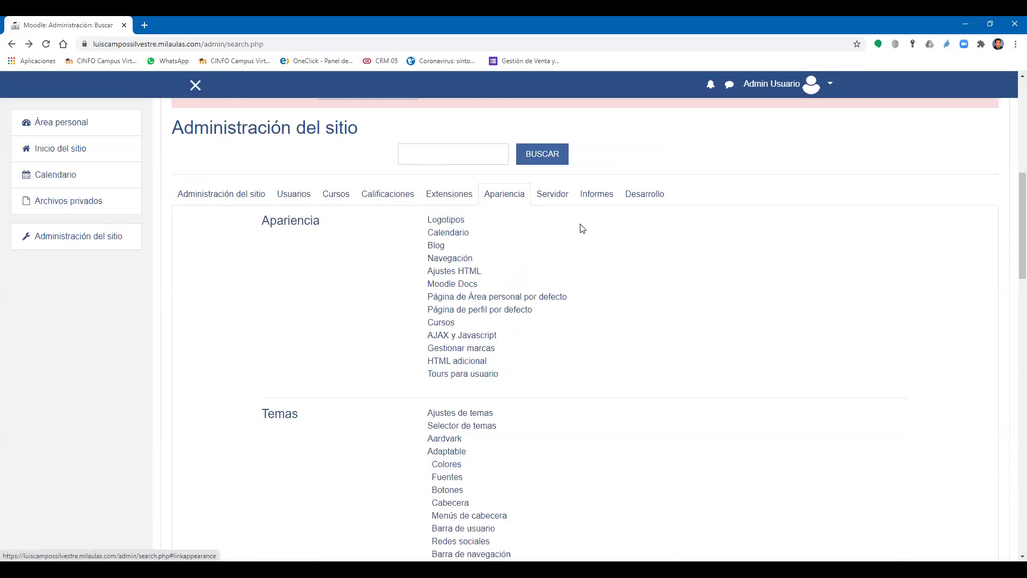
{"action": "scroll", "coordinate": [579, 254], "scroll_direction": "down", "scroll_amount": 2}
{"action": "scroll", "coordinate": [574, 275], "scroll_direction": "down", "scroll_amount": 1}
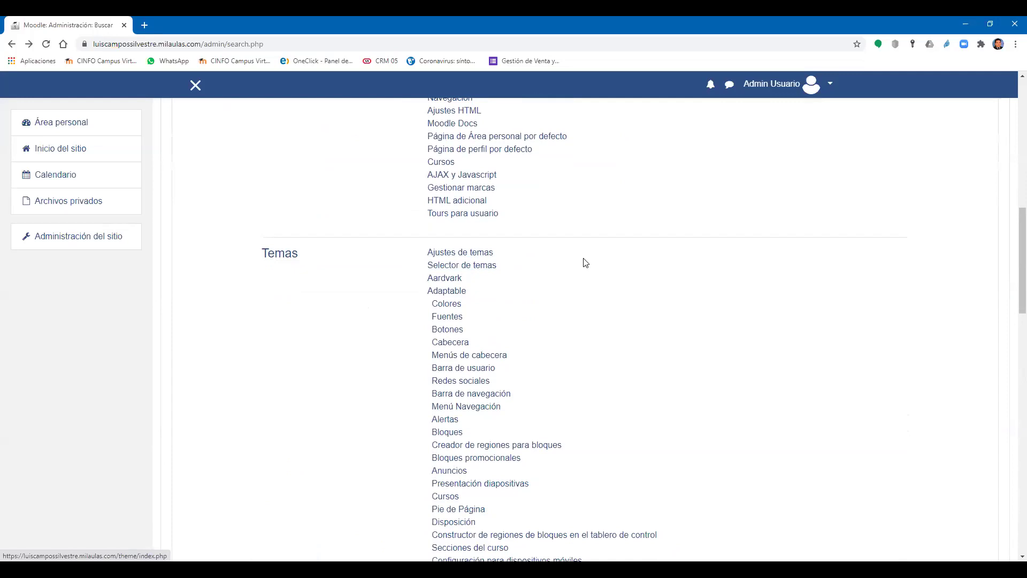
{"action": "scroll", "coordinate": [535, 251], "scroll_direction": "up", "scroll_amount": 3}
Step: Open Extensiones > Vista general de extensiones, scroll the plugin table, then go back
{"action": "left_click", "coordinate": [449, 199]}
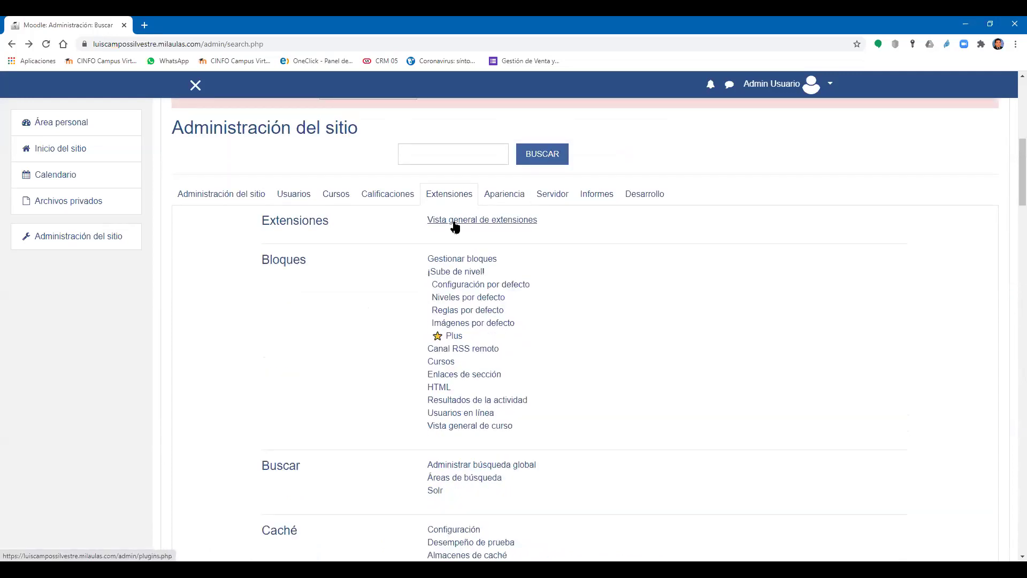
{"action": "left_click", "coordinate": [500, 224]}
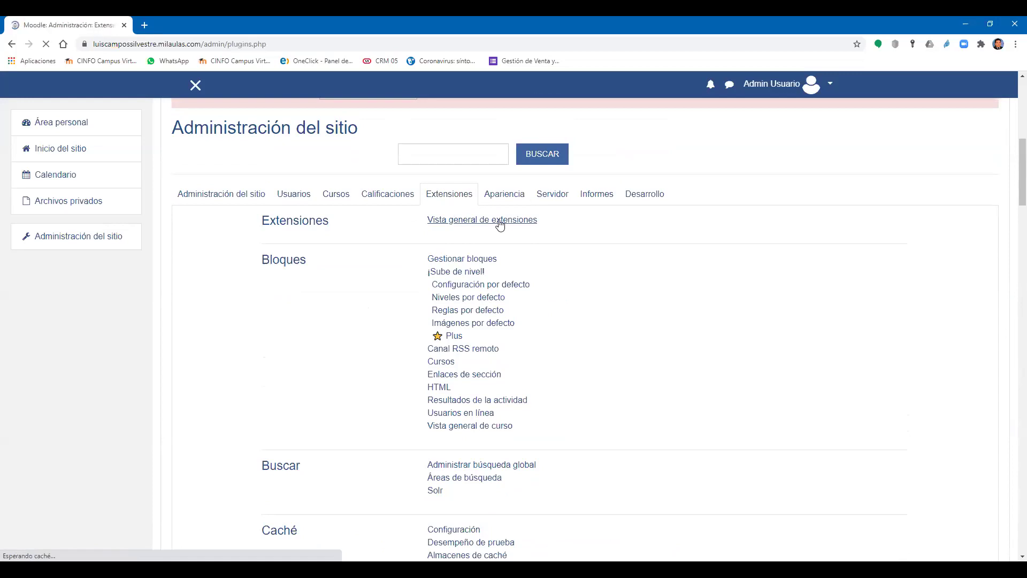
{"action": "scroll", "coordinate": [589, 337], "scroll_direction": "down", "scroll_amount": 1}
{"action": "scroll", "coordinate": [597, 334], "scroll_direction": "down", "scroll_amount": 5}
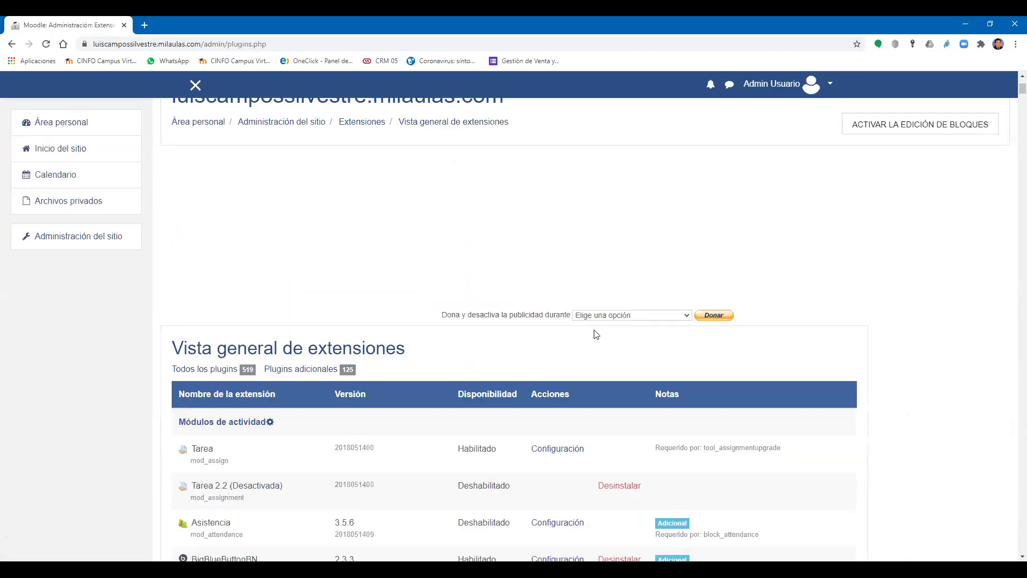
{"action": "scroll", "coordinate": [594, 330], "scroll_direction": "down", "scroll_amount": 18}
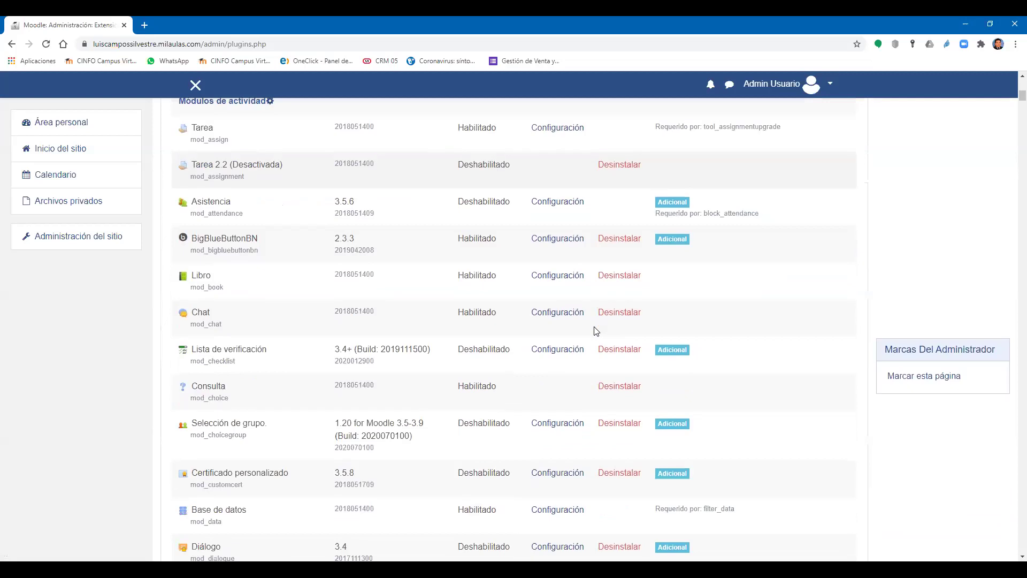
{"action": "scroll", "coordinate": [595, 330], "scroll_direction": "down", "scroll_amount": 8}
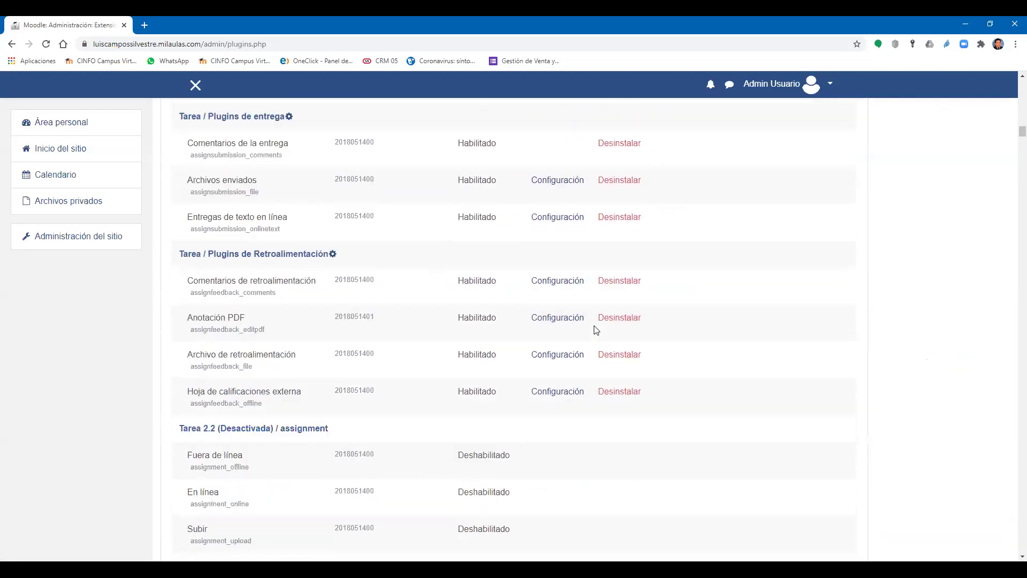
{"action": "left_click", "coordinate": [13, 45]}
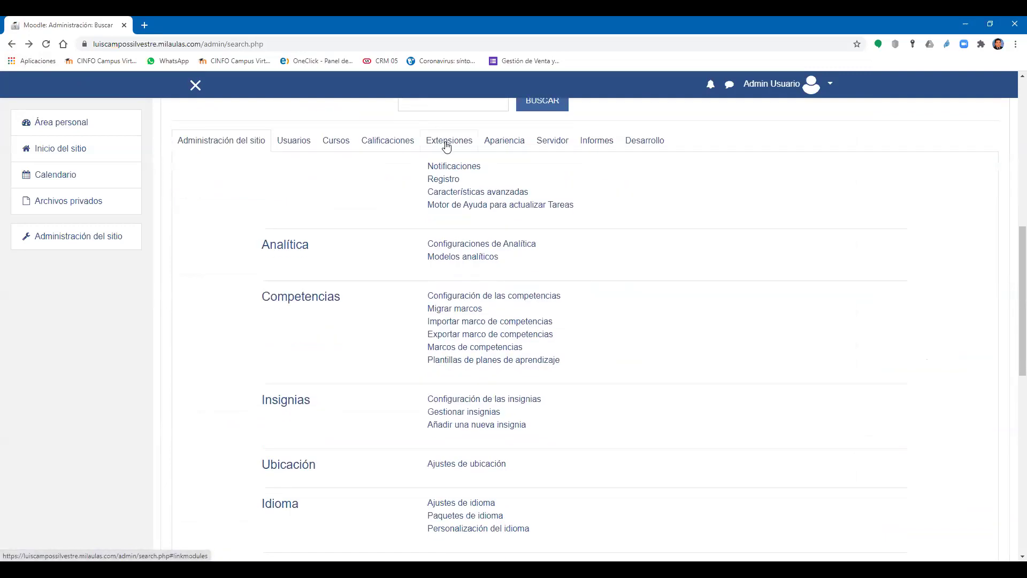
Step: Show the Extensiones tab and scroll down to the Repositorios group's Gestionar repositorios page
{"action": "left_click", "coordinate": [447, 144]}
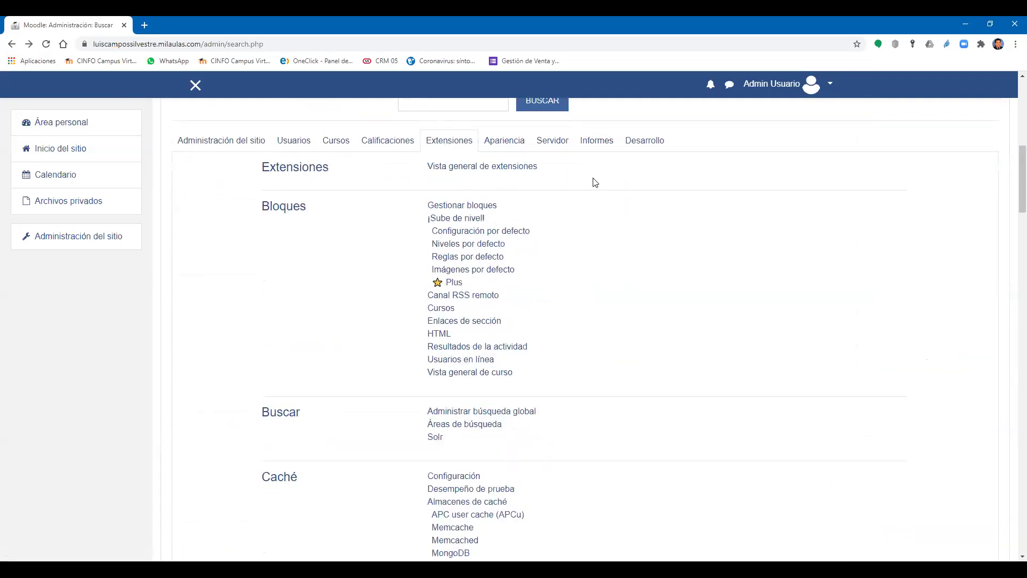
{"action": "scroll", "coordinate": [575, 252], "scroll_direction": "down", "scroll_amount": 15}
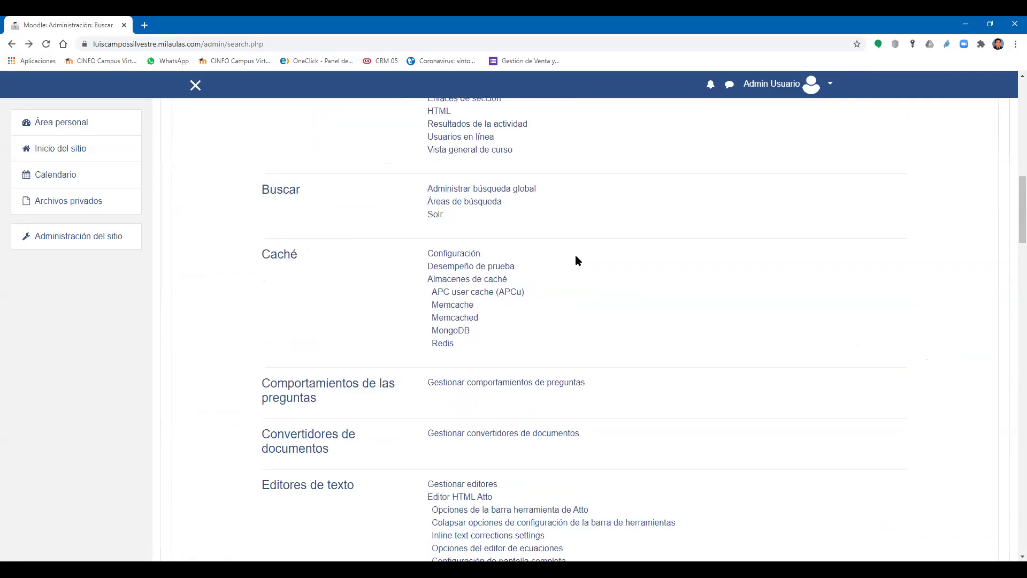
{"action": "scroll", "coordinate": [576, 261], "scroll_direction": "down", "scroll_amount": 1}
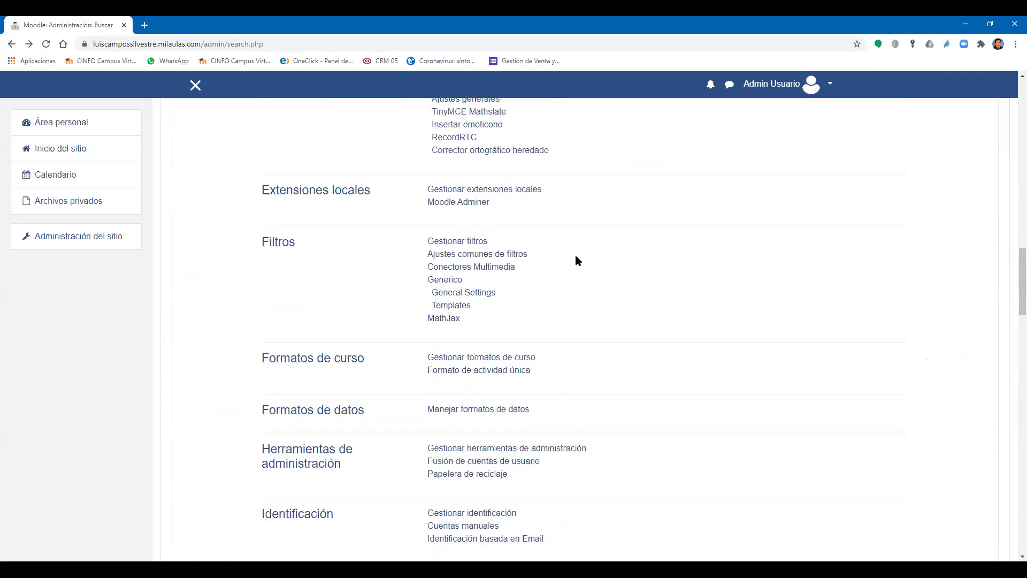
{"action": "scroll", "coordinate": [576, 261], "scroll_direction": "down", "scroll_amount": 6}
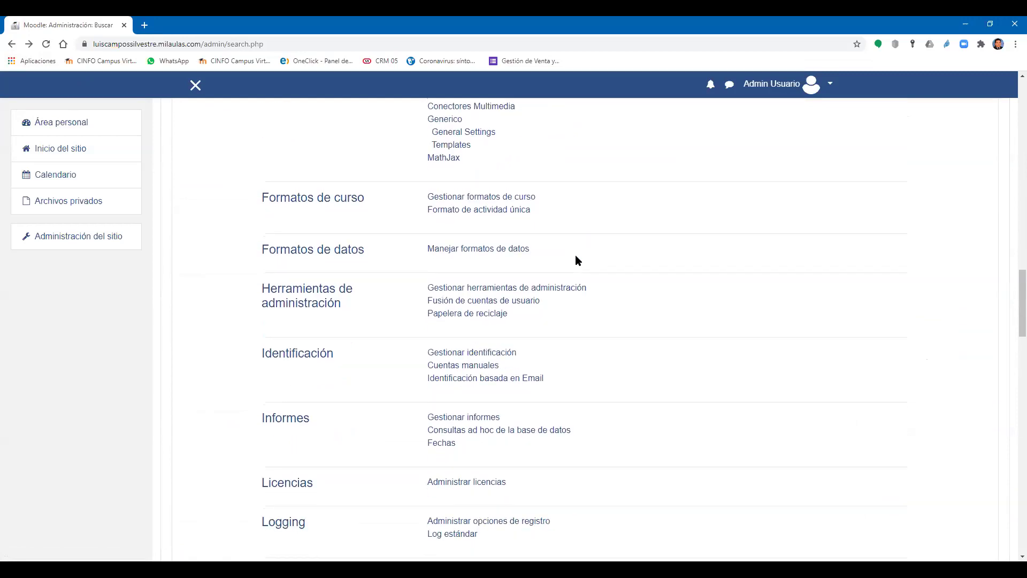
{"action": "scroll", "coordinate": [576, 256], "scroll_direction": "down", "scroll_amount": 7}
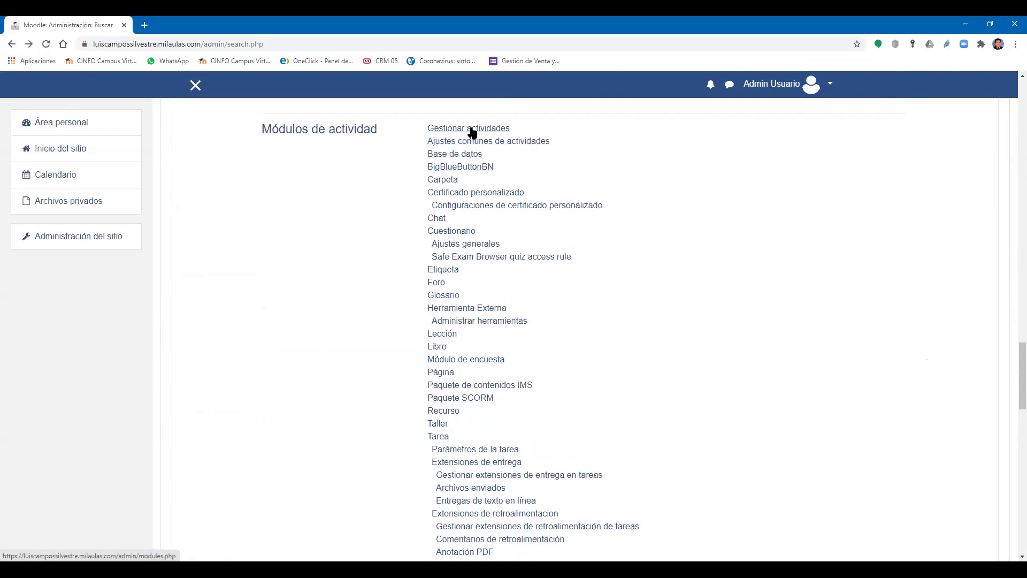
{"action": "scroll", "coordinate": [507, 283], "scroll_direction": "down", "scroll_amount": 6}
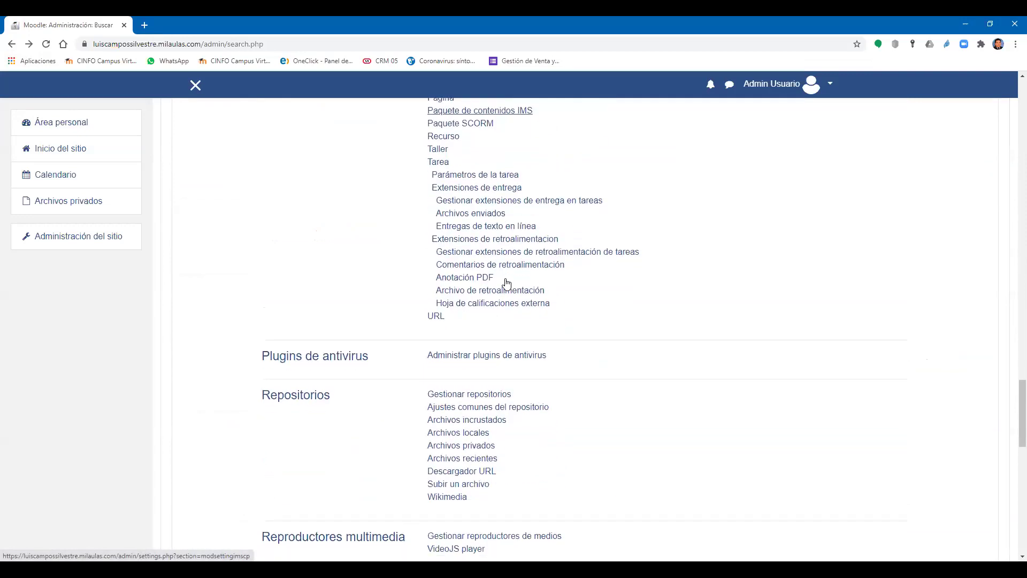
{"action": "scroll", "coordinate": [505, 278], "scroll_direction": "down", "scroll_amount": 1}
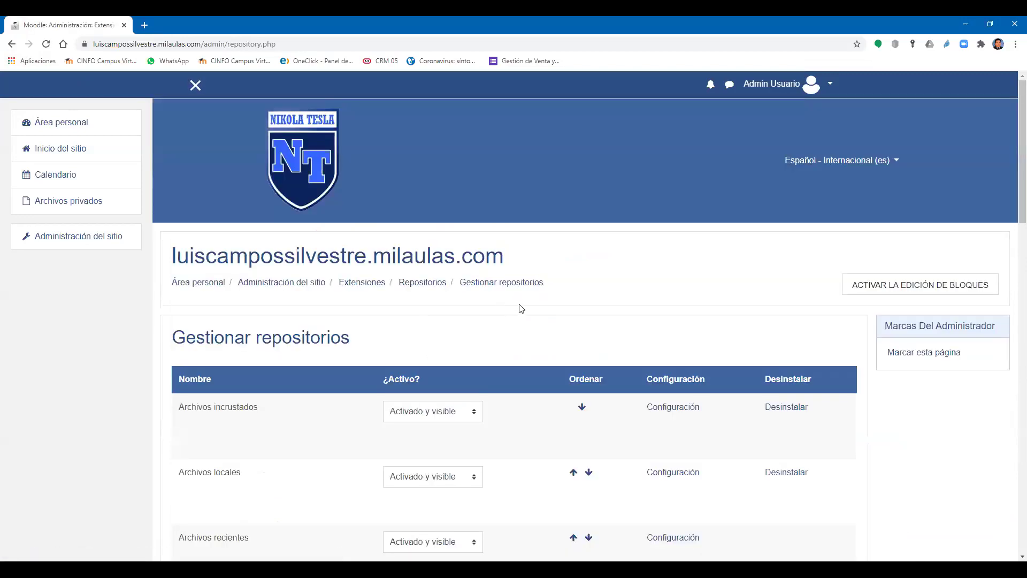
Step: Go back from the repositories list and scroll to the site administration category tabs
{"action": "scroll", "coordinate": [520, 308], "scroll_direction": "down", "scroll_amount": 3}
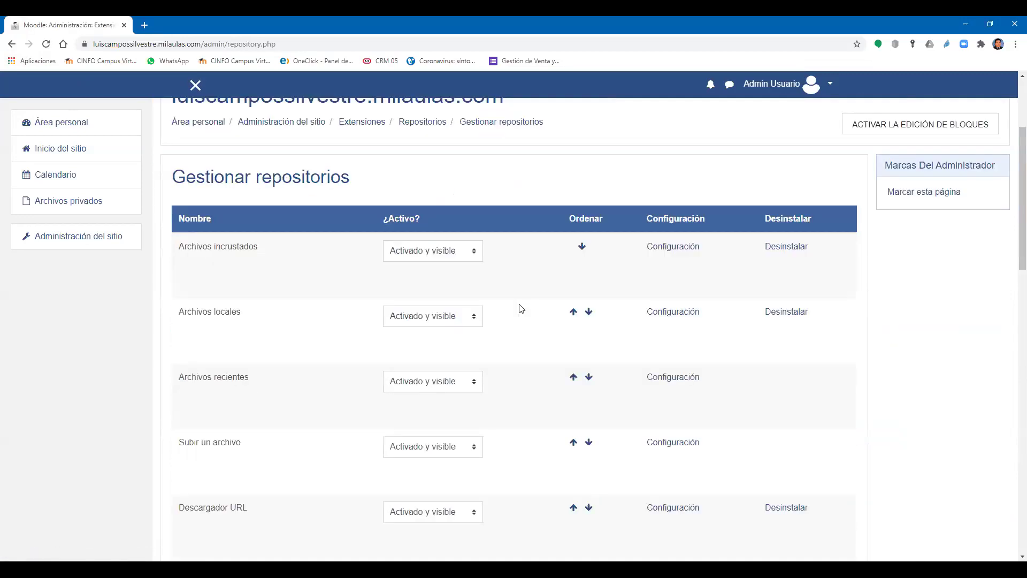
{"action": "left_click", "coordinate": [11, 43]}
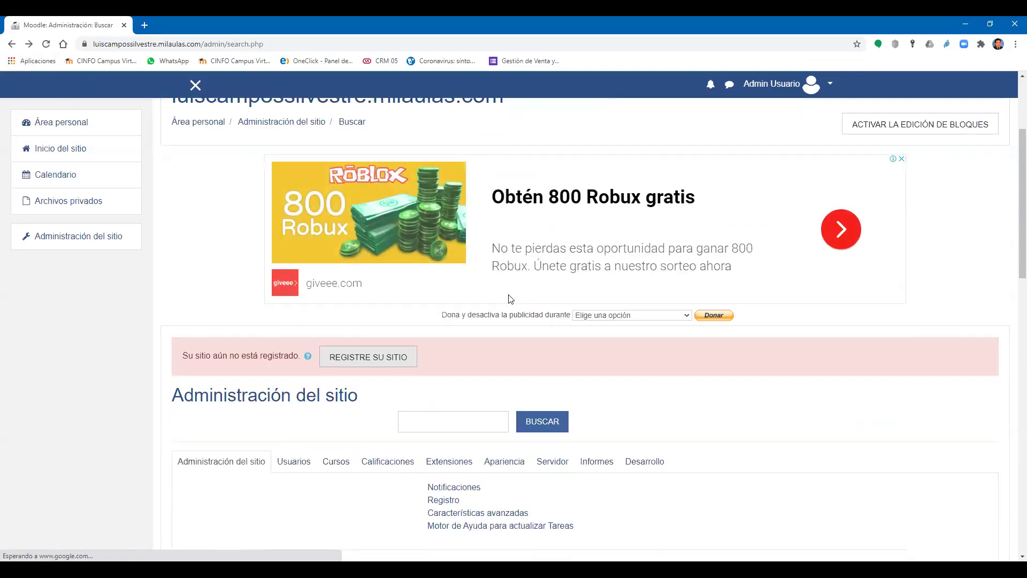
{"action": "scroll", "coordinate": [510, 299], "scroll_direction": "down", "scroll_amount": 2}
{"action": "scroll", "coordinate": [511, 299], "scroll_direction": "down", "scroll_amount": 2}
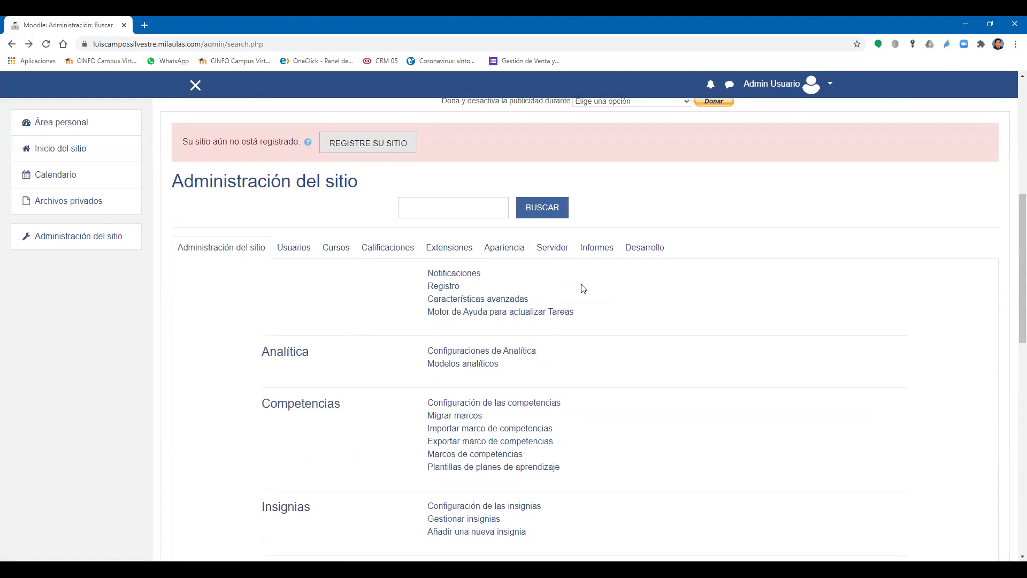
{"action": "scroll", "coordinate": [583, 288], "scroll_direction": "down", "scroll_amount": 2}
{"action": "scroll", "coordinate": [586, 284], "scroll_direction": "up", "scroll_amount": 1}
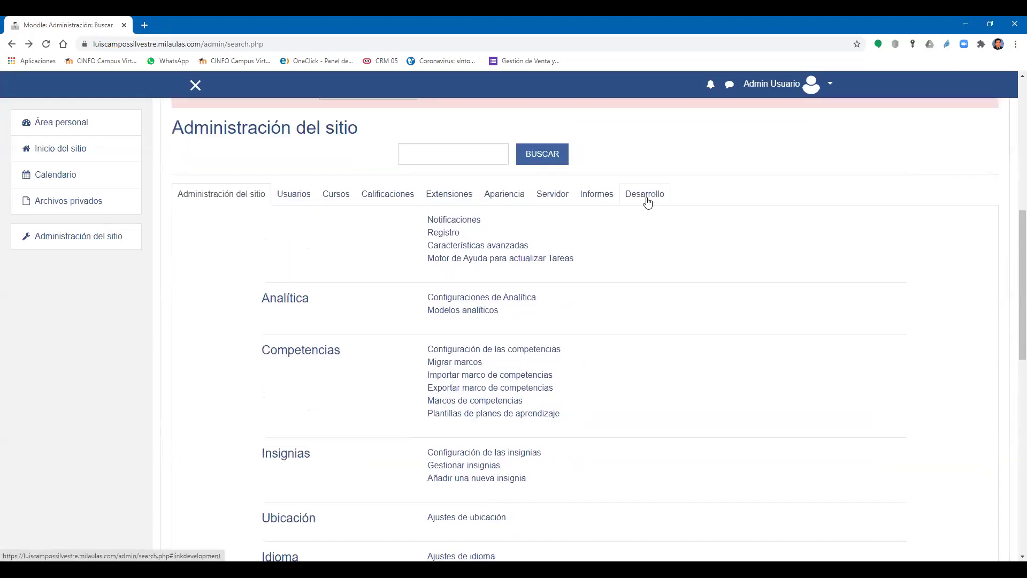
Step: Browse the Desarrollo, Informes, Servidor and Apariencia tabs, peeking at Ajustes de temas
{"action": "left_click", "coordinate": [646, 201]}
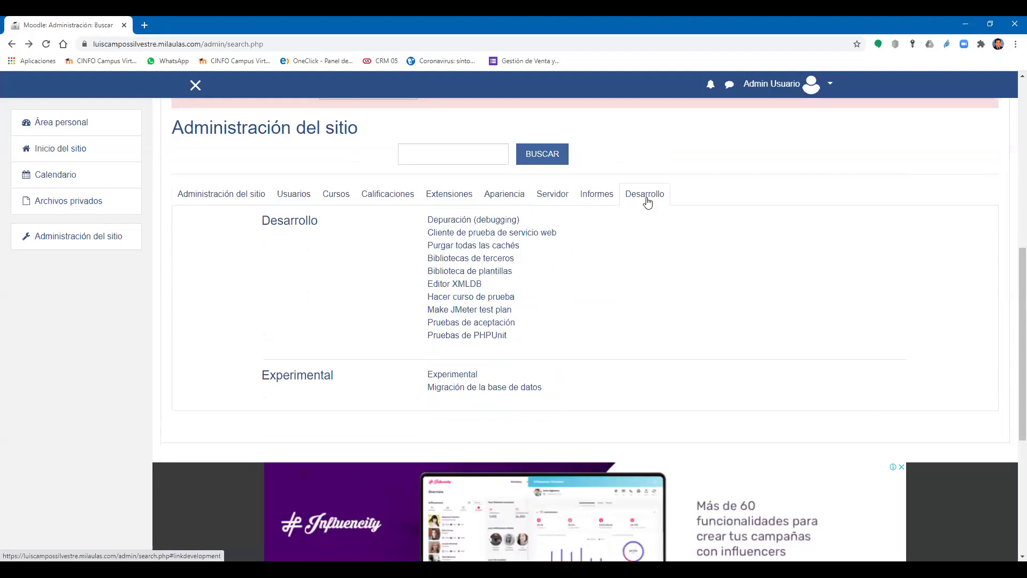
{"action": "left_click", "coordinate": [608, 195]}
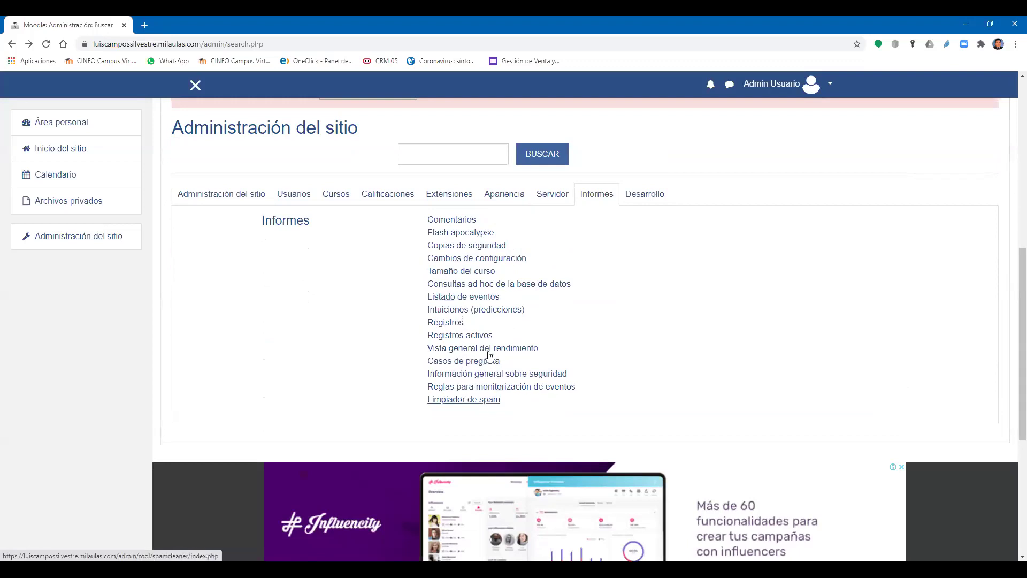
{"action": "left_click", "coordinate": [562, 199]}
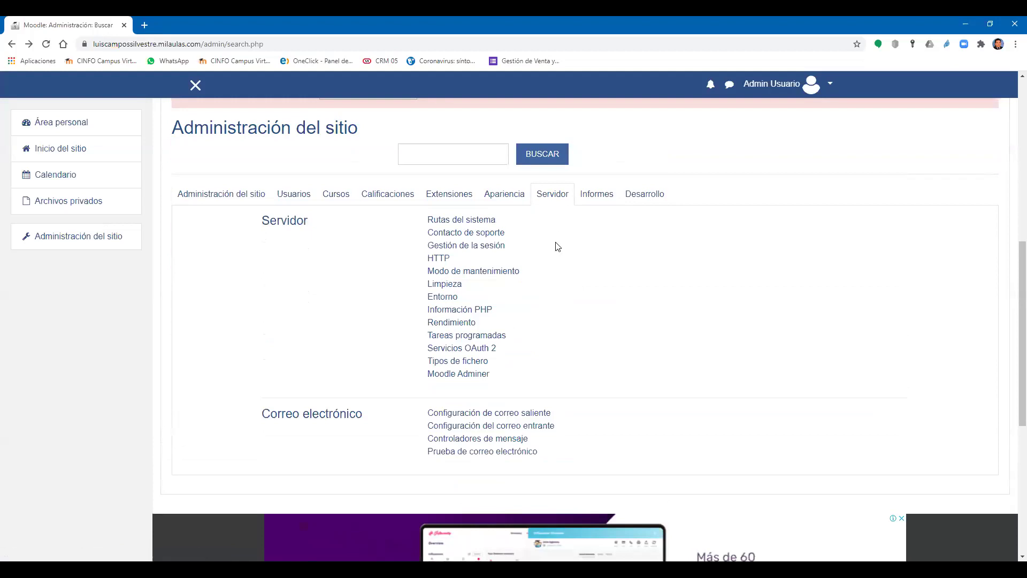
{"action": "left_click", "coordinate": [513, 199]}
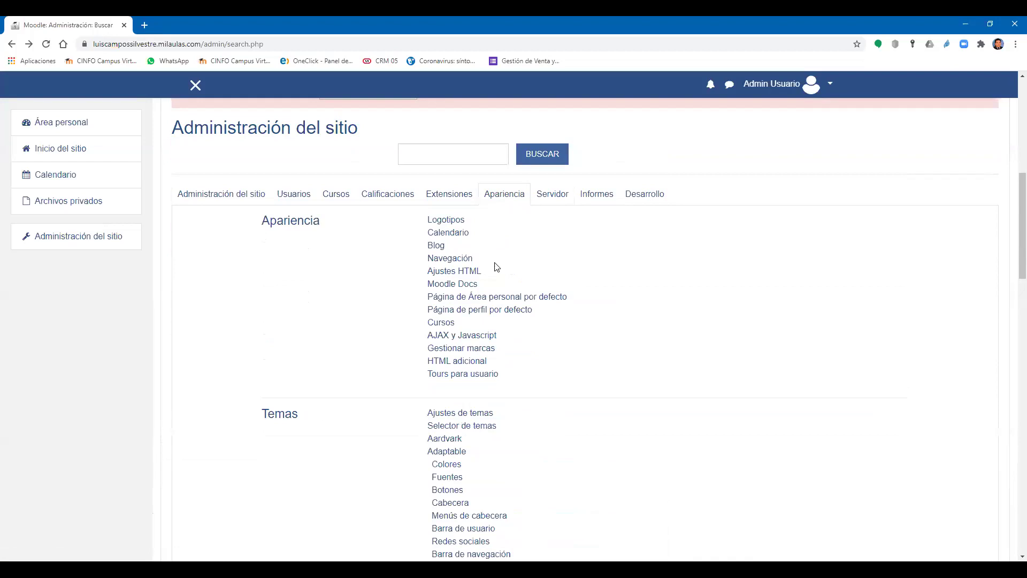
{"action": "scroll", "coordinate": [496, 267], "scroll_direction": "down", "scroll_amount": 4}
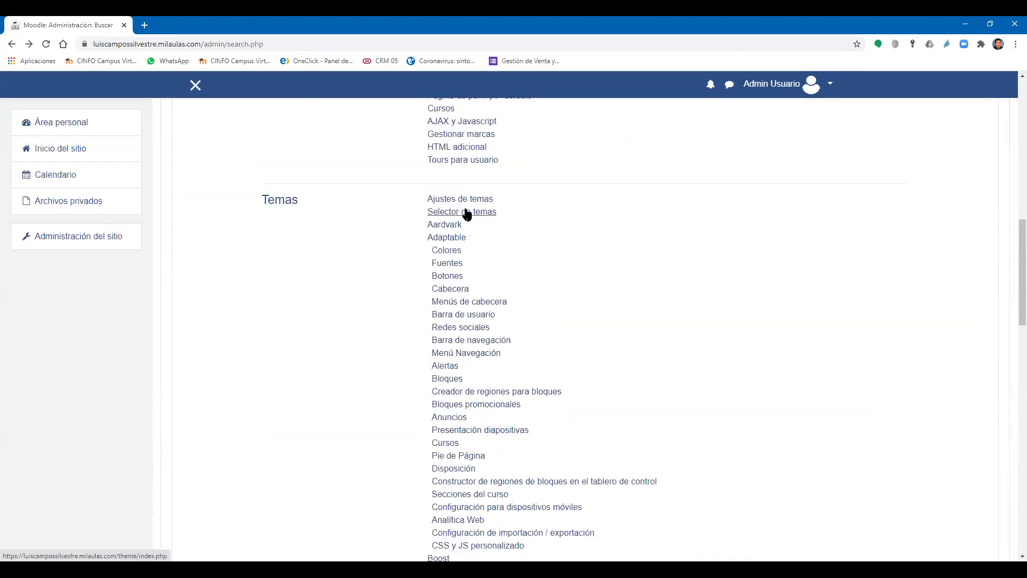
{"action": "left_click", "coordinate": [468, 200]}
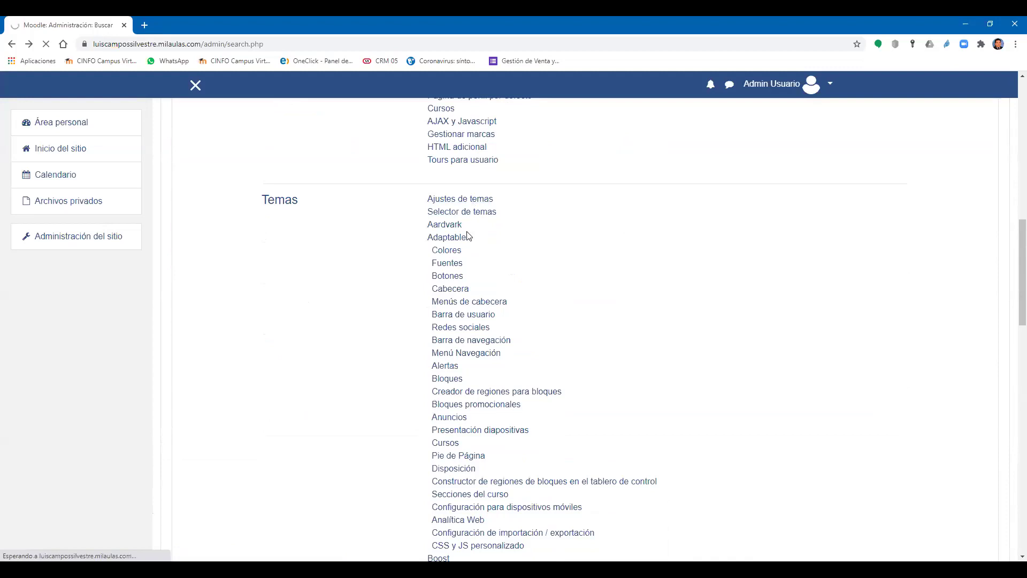
{"action": "left_click", "coordinate": [12, 44]}
{"action": "scroll", "coordinate": [529, 266], "scroll_direction": "up", "scroll_amount": 4}
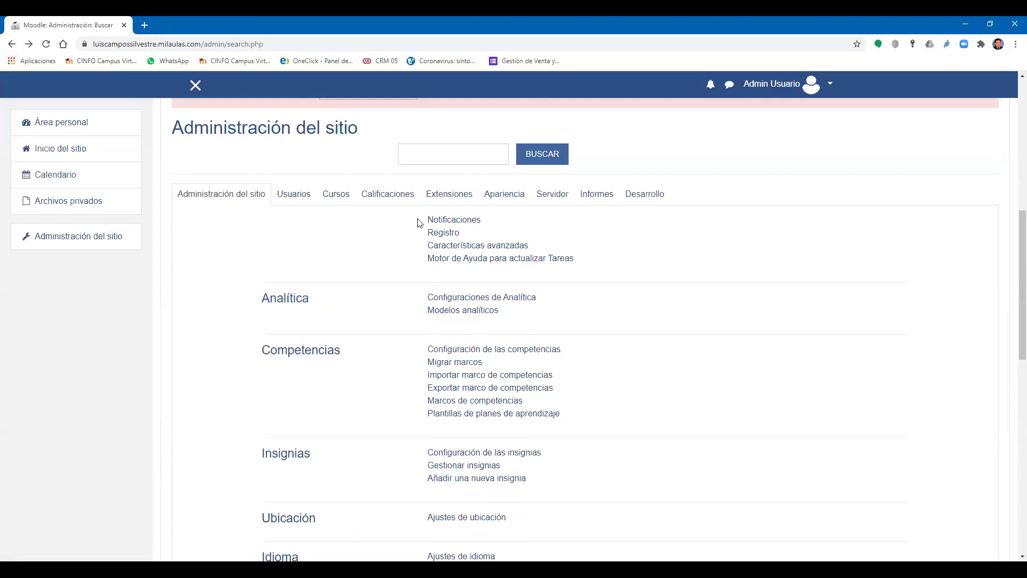
Step: Show and scroll the Extensiones listing, then open a blank new browser tab
{"action": "left_click", "coordinate": [457, 197]}
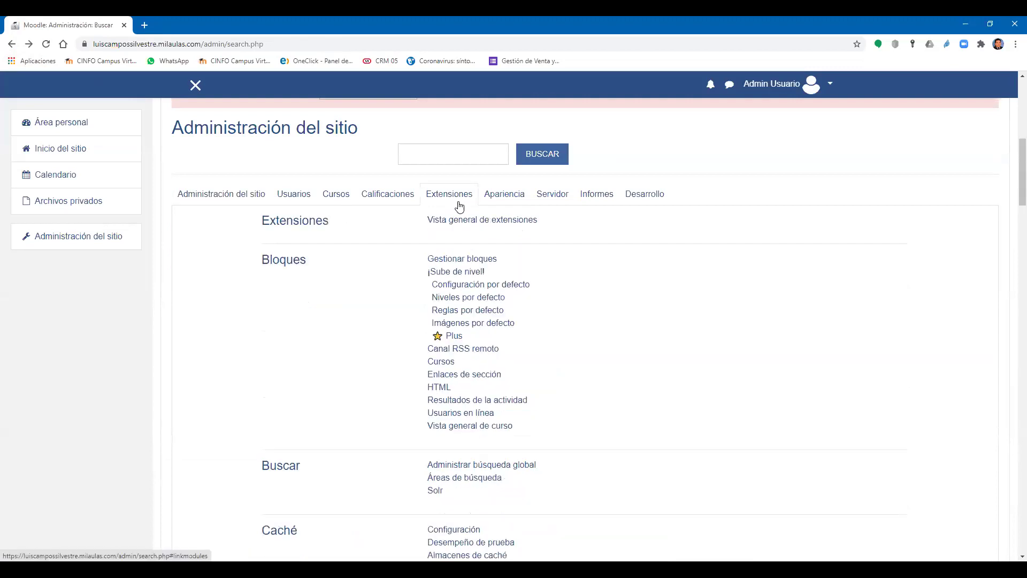
{"action": "scroll", "coordinate": [547, 256], "scroll_direction": "down", "scroll_amount": 6}
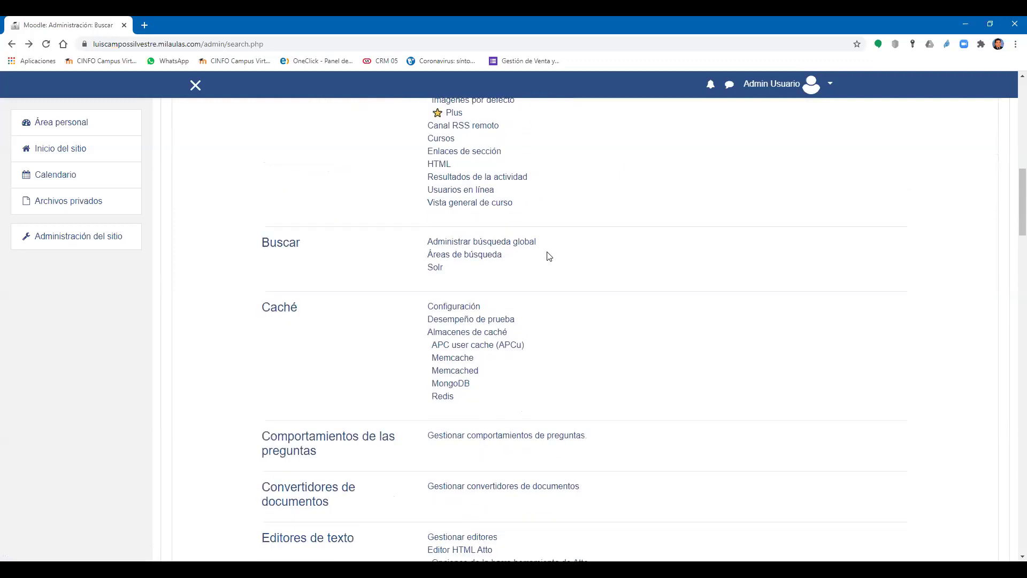
{"action": "scroll", "coordinate": [550, 256], "scroll_direction": "down", "scroll_amount": 2}
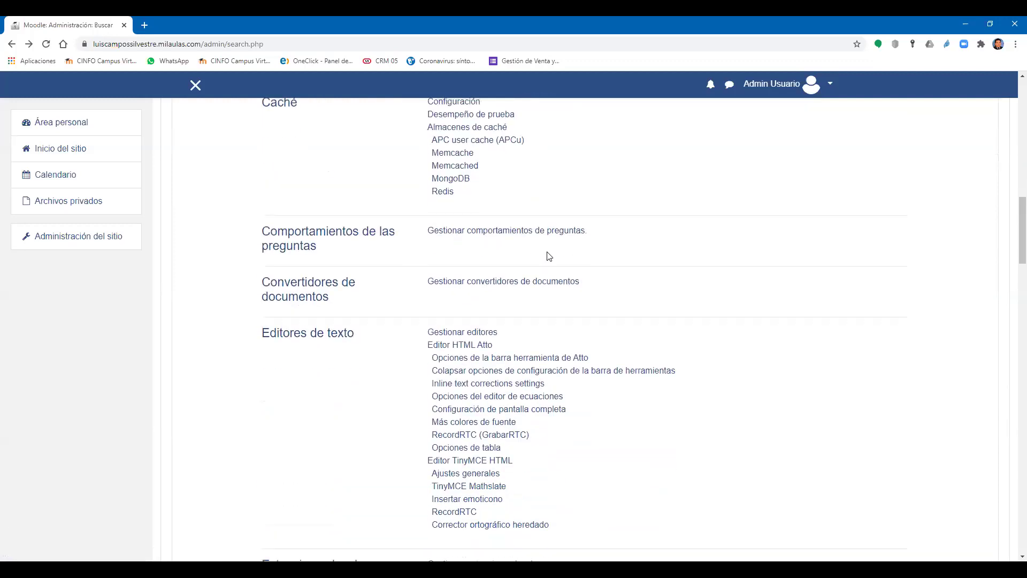
{"action": "scroll", "coordinate": [549, 256], "scroll_direction": "up", "scroll_amount": 4}
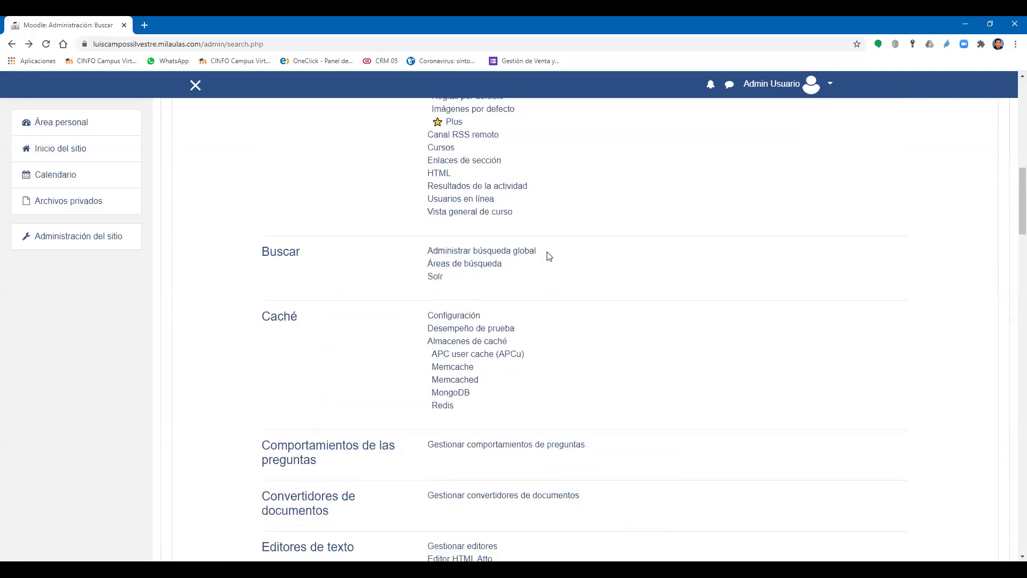
{"action": "scroll", "coordinate": [549, 256], "scroll_direction": "up", "scroll_amount": 2}
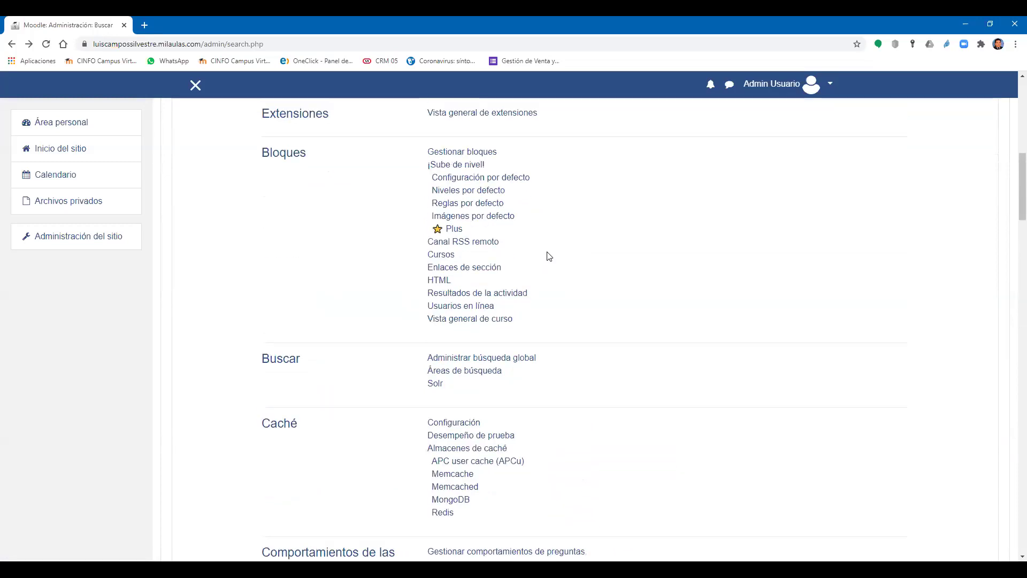
{"action": "scroll", "coordinate": [549, 256], "scroll_direction": "down", "scroll_amount": 7}
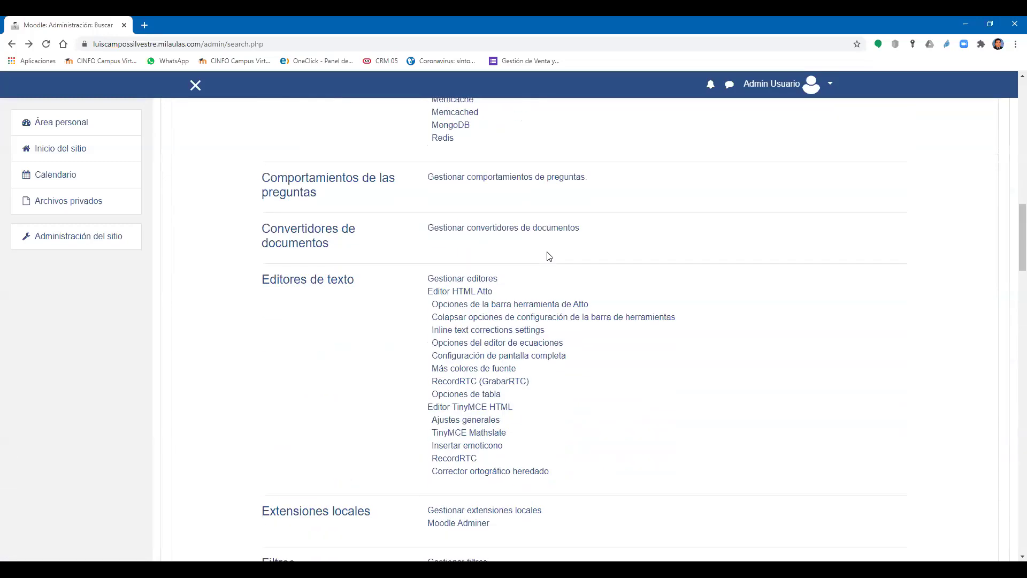
{"action": "scroll", "coordinate": [549, 256], "scroll_direction": "down", "scroll_amount": 6}
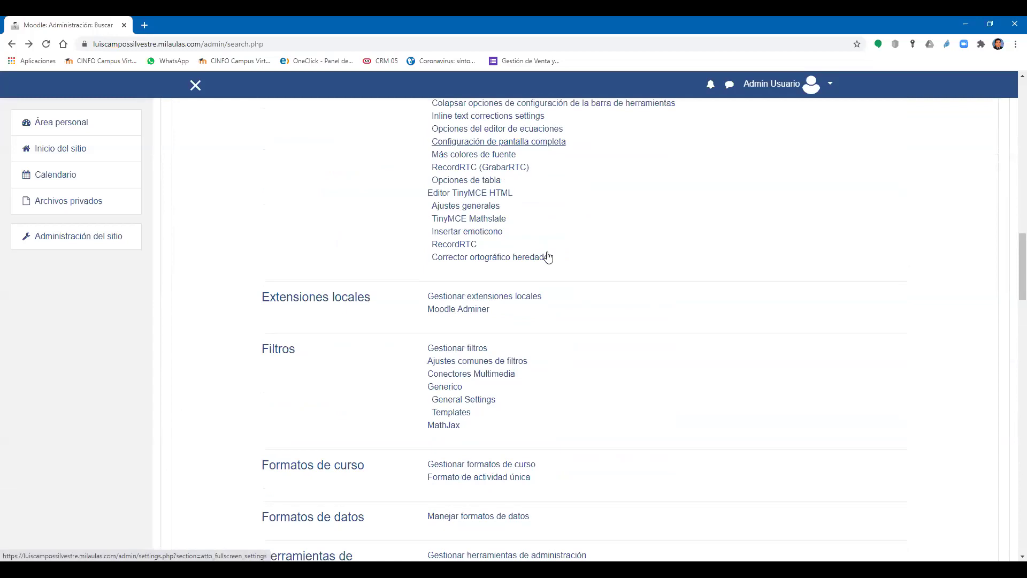
{"action": "scroll", "coordinate": [549, 257], "scroll_direction": "down", "scroll_amount": 4}
{"action": "scroll", "coordinate": [538, 254], "scroll_direction": "up", "scroll_amount": 10}
{"action": "scroll", "coordinate": [539, 251], "scroll_direction": "up", "scroll_amount": 15}
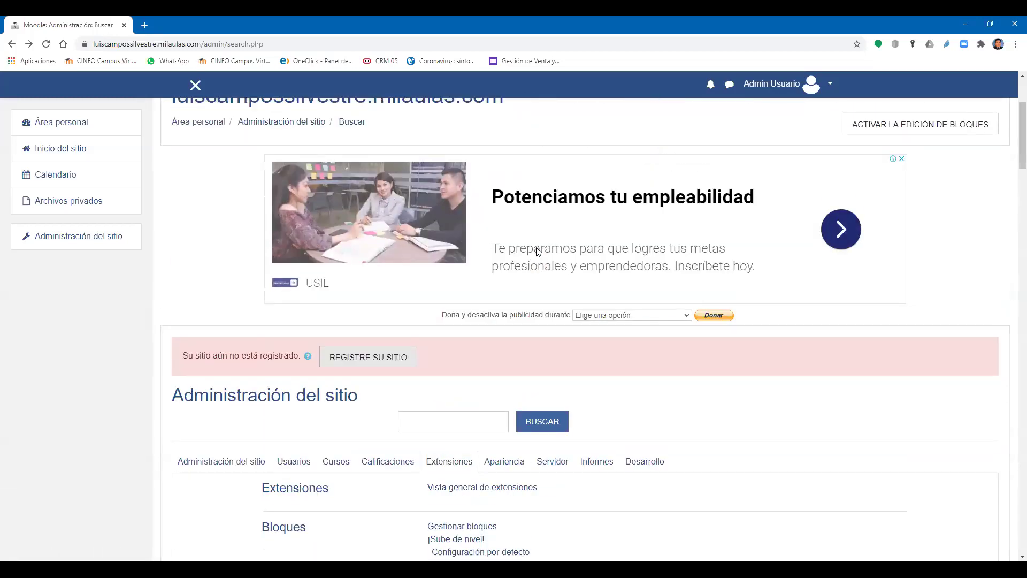
{"action": "scroll", "coordinate": [664, 276], "scroll_direction": "up", "scroll_amount": 5}
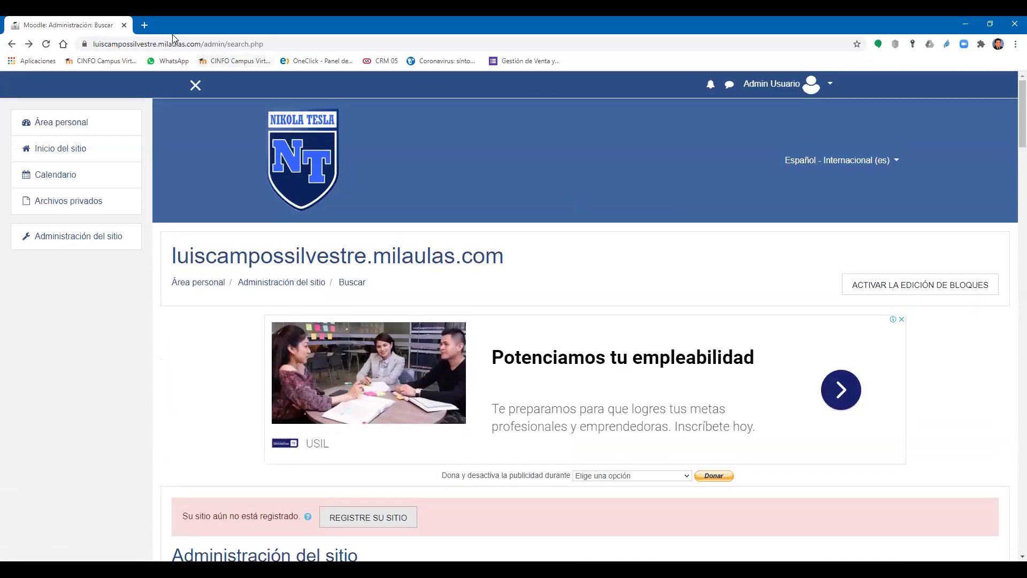
{"action": "left_click", "coordinate": [145, 25]}
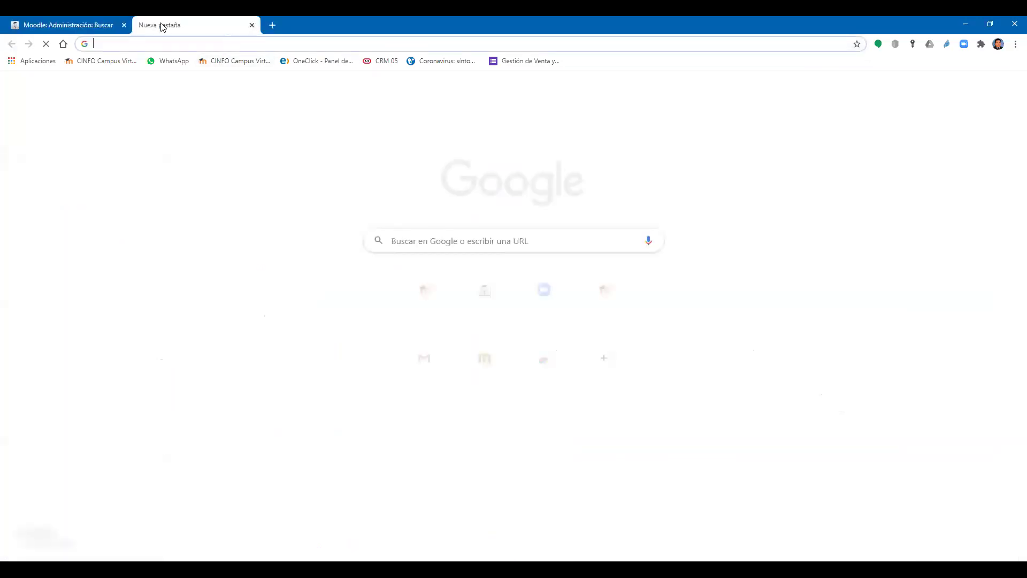
Step: Close the blank new tab in Chrome
{"action": "middle_click", "coordinate": [163, 27]}
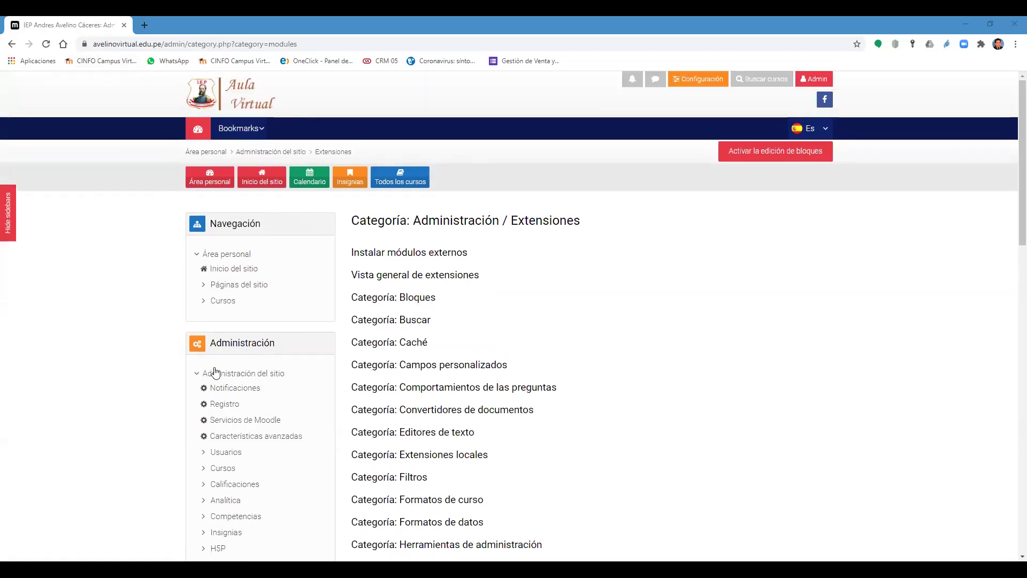
Step: Open Administración del sitio and browse the Extensiones tab's Extensiones, Bloques, Buscar and Caché groups
{"action": "left_click", "coordinate": [226, 377]}
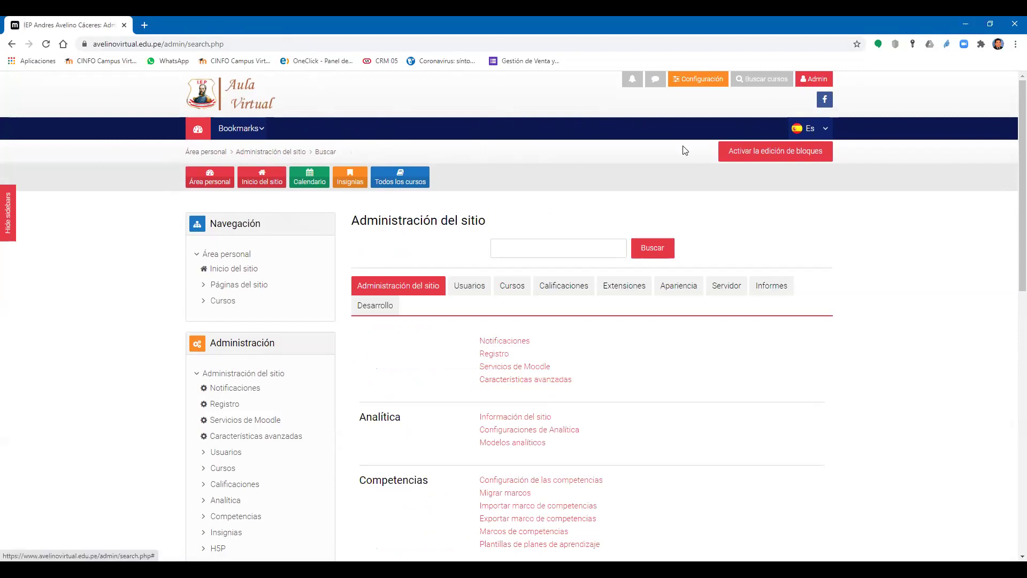
{"action": "left_click", "coordinate": [633, 293]}
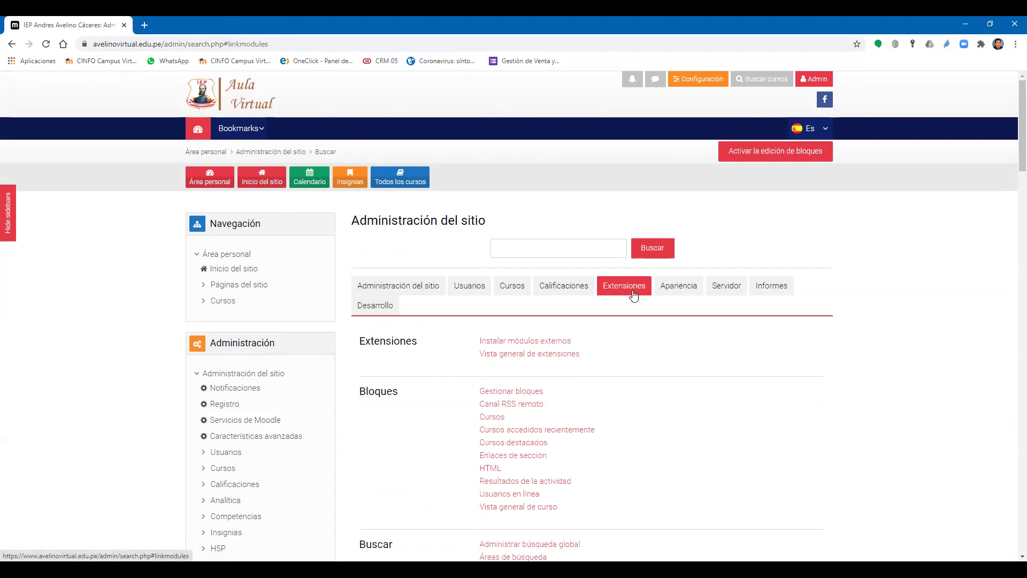
{"action": "scroll", "coordinate": [634, 294], "scroll_direction": "down", "scroll_amount": 2}
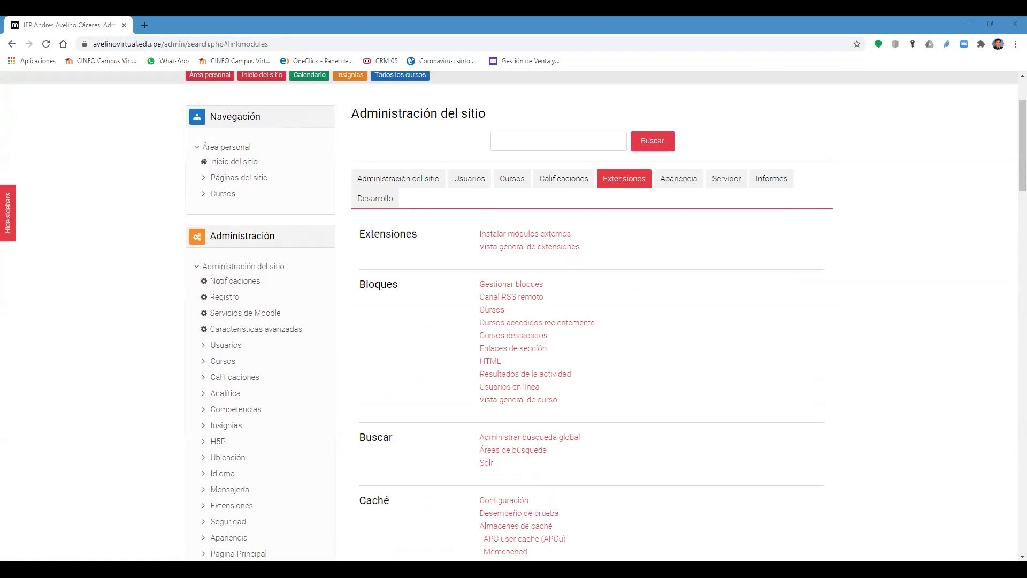
{"action": "left_click", "coordinate": [544, 299]}
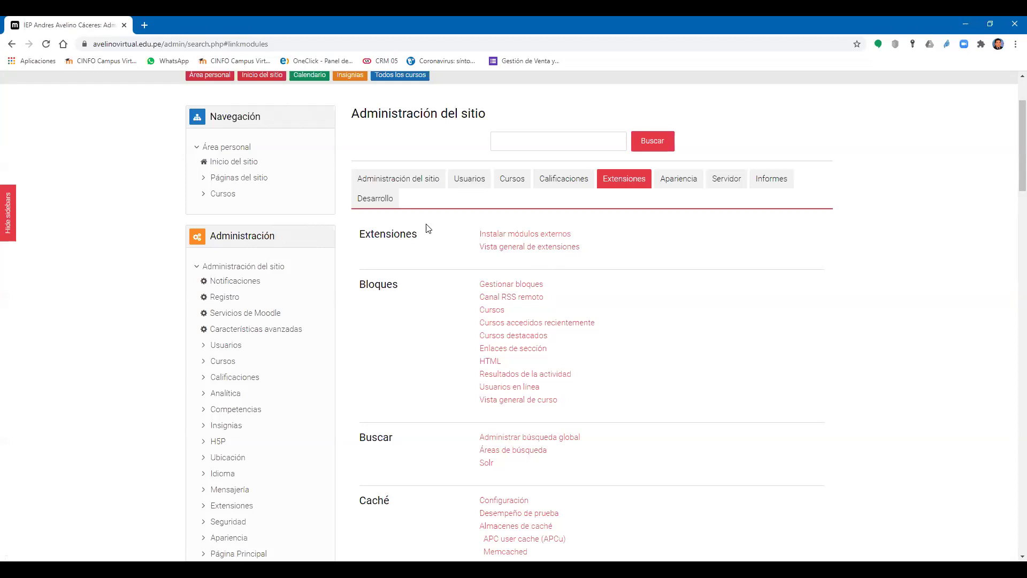
{"action": "scroll", "coordinate": [427, 225], "scroll_direction": "up", "scroll_amount": 2}
{"action": "scroll", "coordinate": [428, 238], "scroll_direction": "down", "scroll_amount": 2}
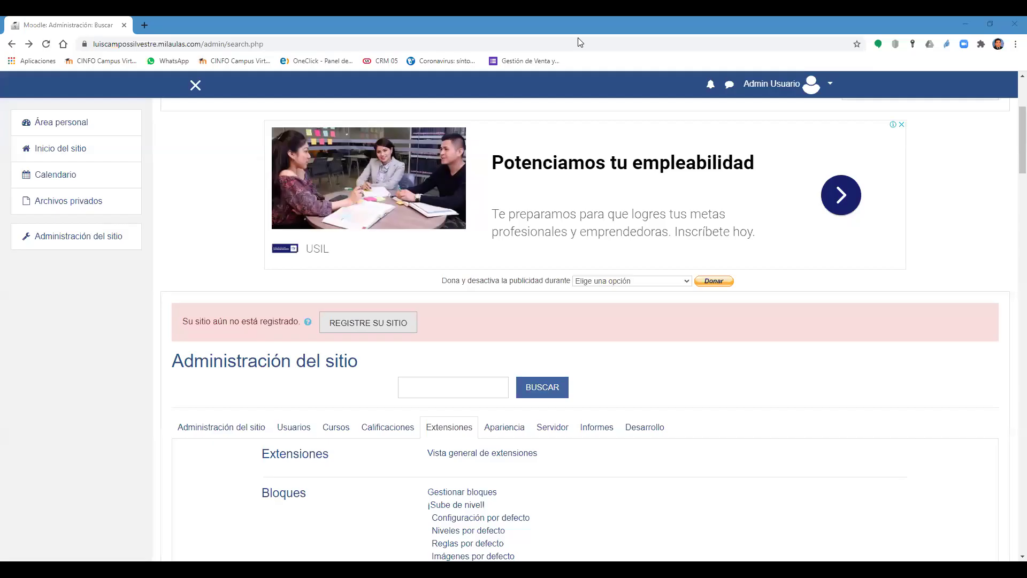
Step: Switch to the Apariencia tab and open Selector de temas under Temas
{"action": "scroll", "coordinate": [460, 377], "scroll_direction": "down", "scroll_amount": 1}
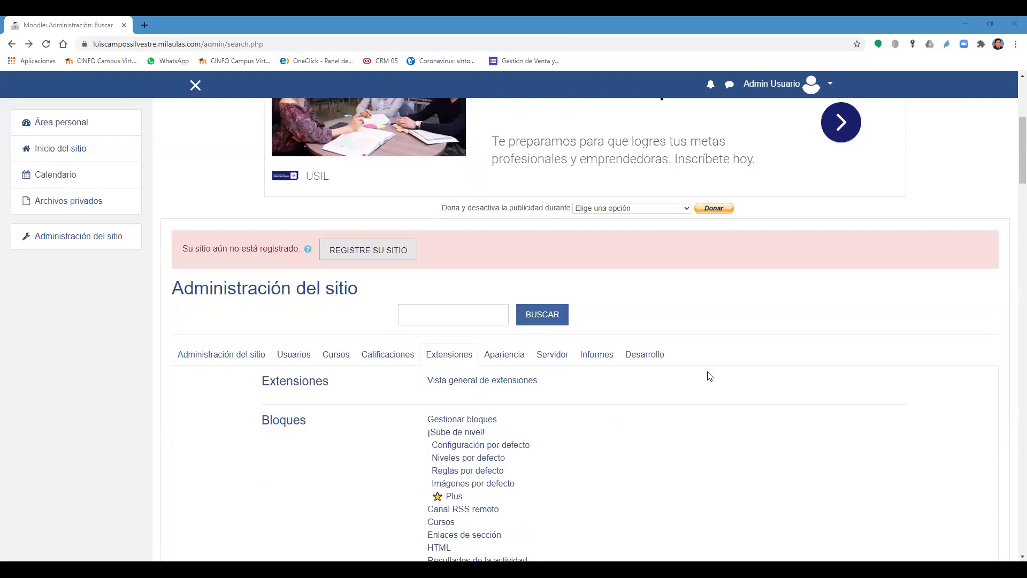
{"action": "scroll", "coordinate": [710, 376], "scroll_direction": "down", "scroll_amount": 2}
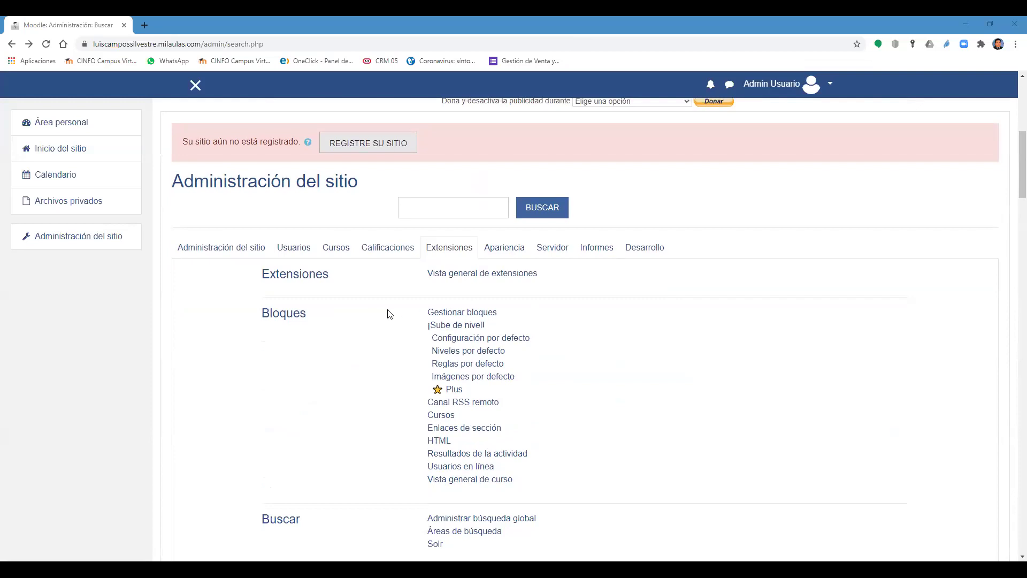
{"action": "scroll", "coordinate": [385, 315], "scroll_direction": "down", "scroll_amount": 2}
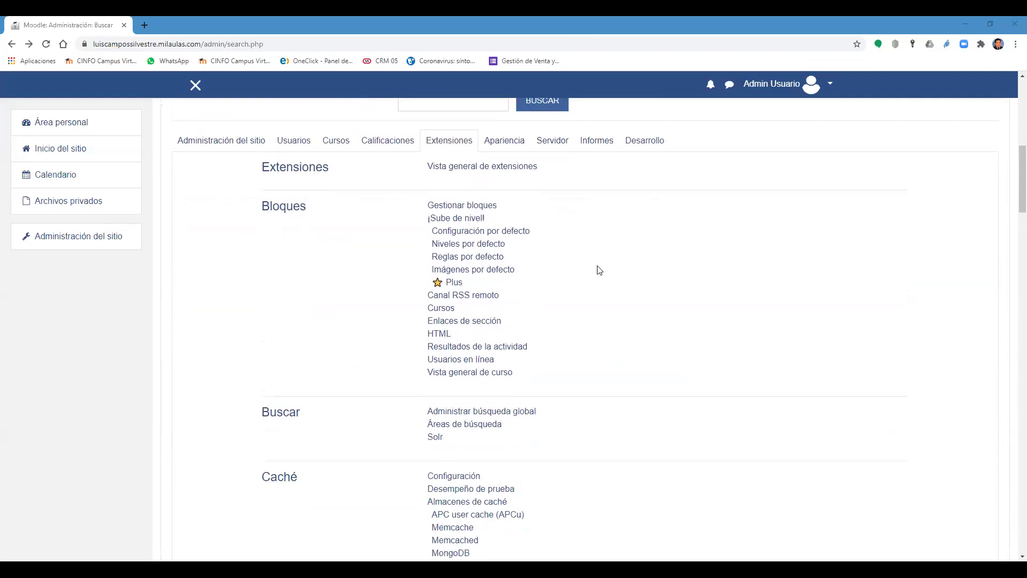
{"action": "left_click", "coordinate": [515, 148]}
{"action": "scroll", "coordinate": [649, 264], "scroll_direction": "down", "scroll_amount": 1}
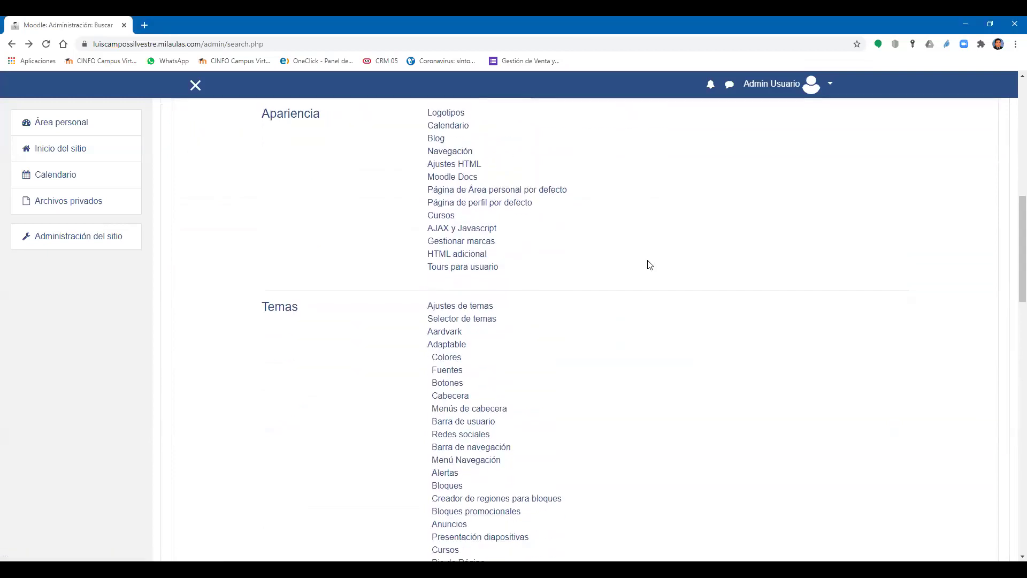
{"action": "left_click", "coordinate": [489, 320]}
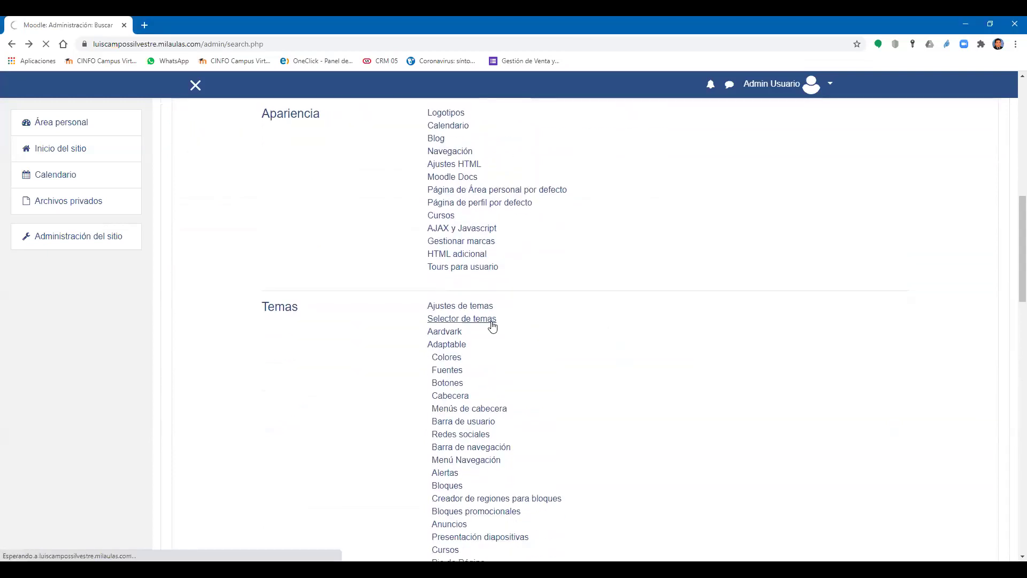
Step: Open the CAMBIAR TEMA choices for the Default device
{"action": "scroll", "coordinate": [617, 326], "scroll_direction": "down", "scroll_amount": 10}
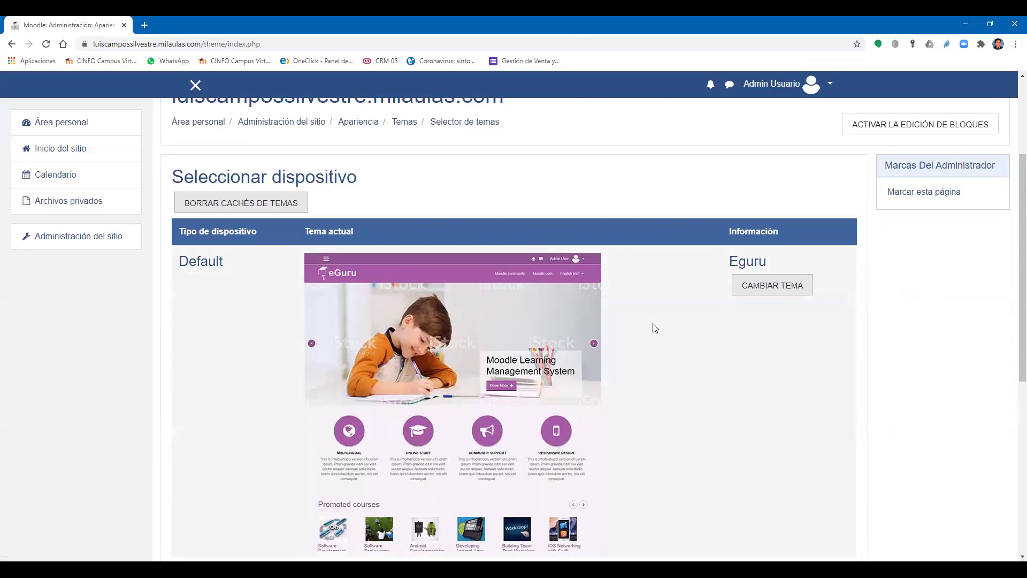
{"action": "scroll", "coordinate": [727, 263], "scroll_direction": "up", "scroll_amount": 4}
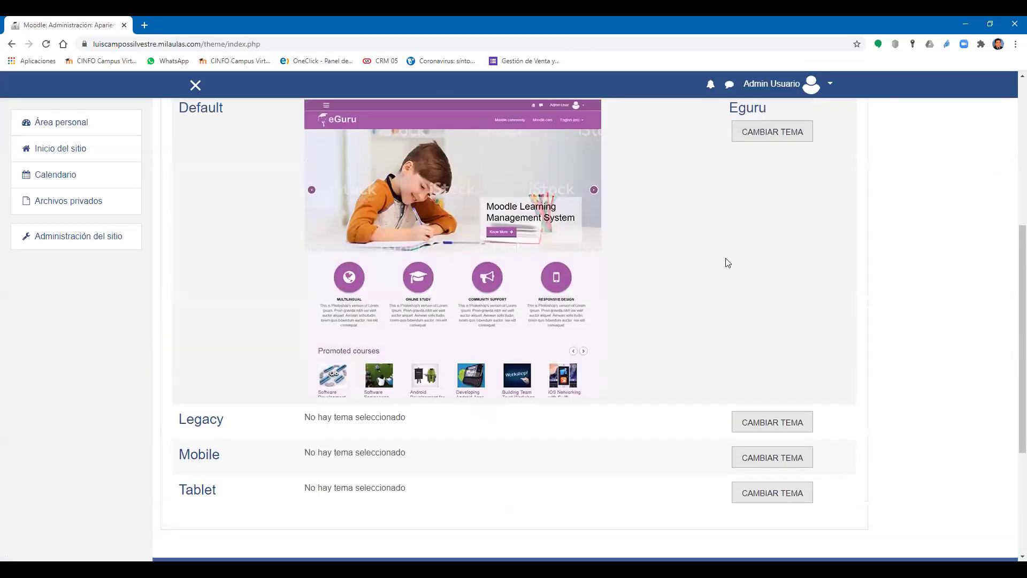
{"action": "left_click", "coordinate": [761, 135]}
Step: Scroll through the Seleccionar tema list, from Aardvark down to Training and back
{"action": "scroll", "coordinate": [469, 348], "scroll_direction": "down", "scroll_amount": 4}
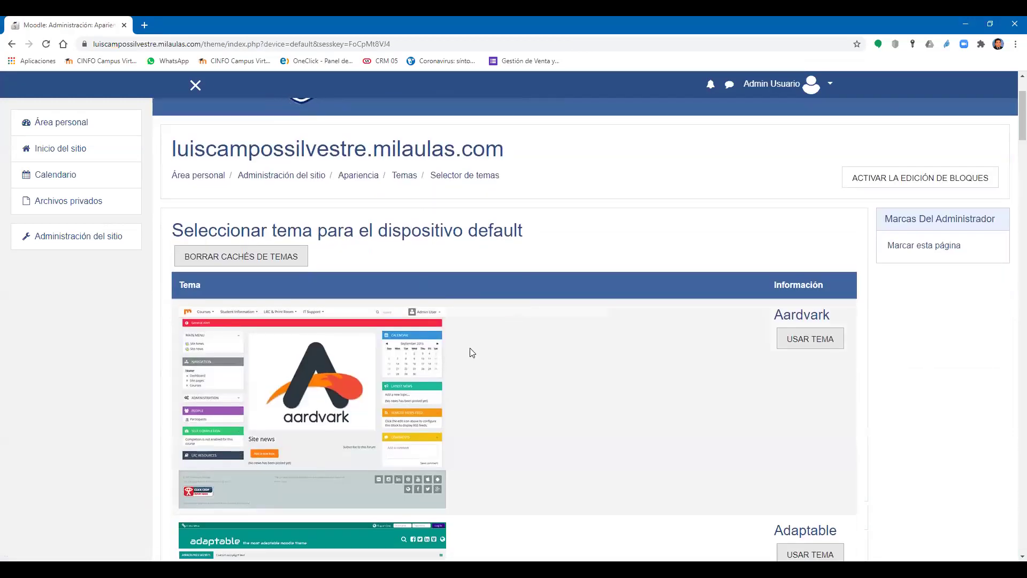
{"action": "scroll", "coordinate": [637, 275], "scroll_direction": "down", "scroll_amount": 7}
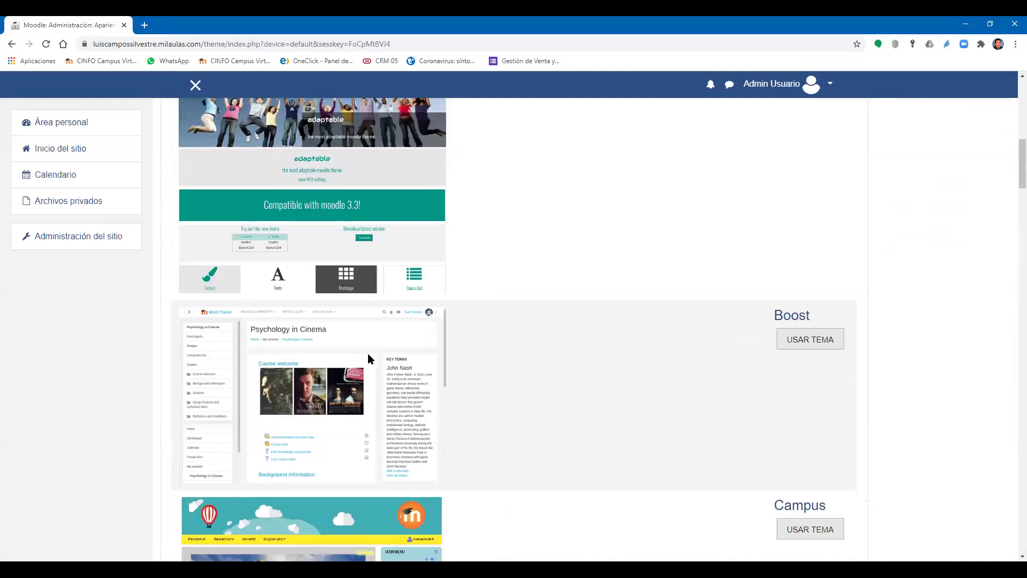
{"action": "scroll", "coordinate": [368, 353], "scroll_direction": "down", "scroll_amount": 4}
{"action": "scroll", "coordinate": [435, 337], "scroll_direction": "up", "scroll_amount": 2}
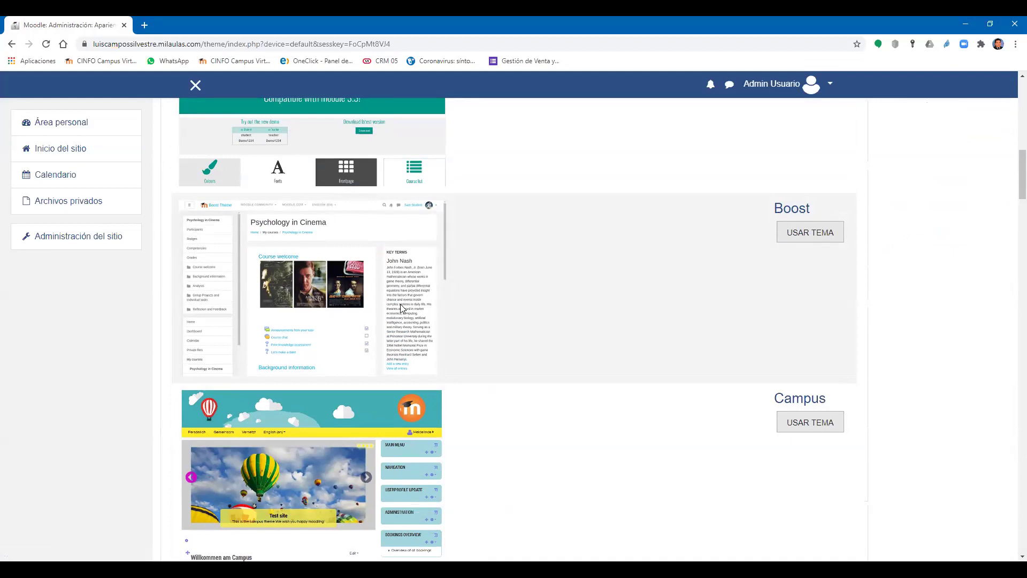
{"action": "scroll", "coordinate": [403, 307], "scroll_direction": "down", "scroll_amount": 8}
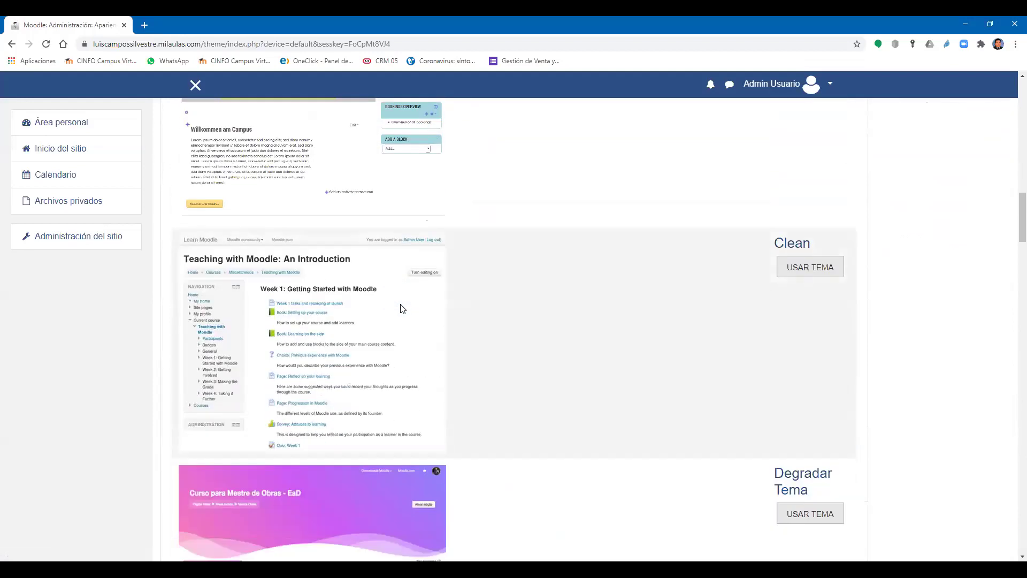
{"action": "scroll", "coordinate": [402, 309], "scroll_direction": "down", "scroll_amount": 20}
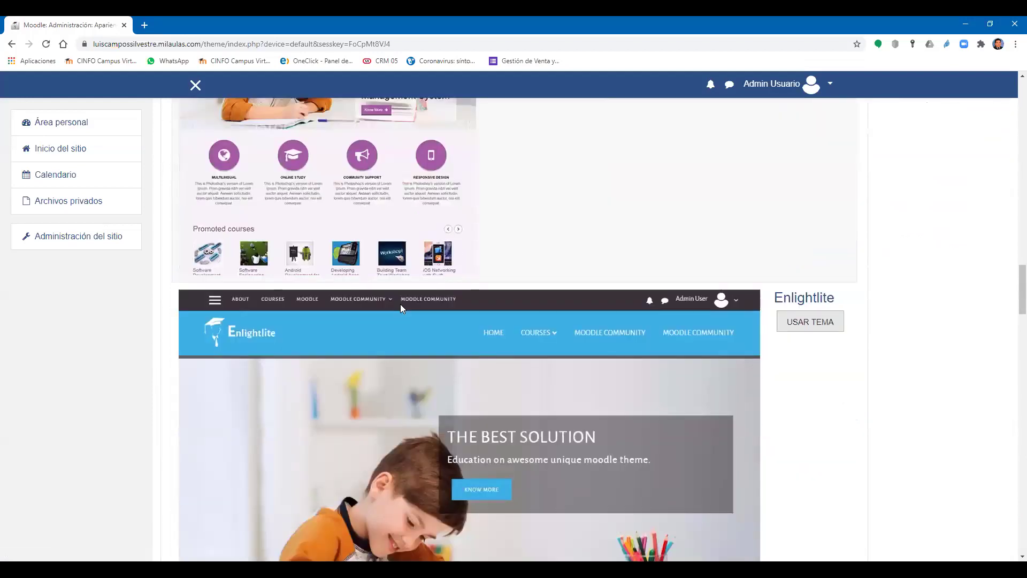
{"action": "scroll", "coordinate": [401, 306], "scroll_direction": "down", "scroll_amount": 20}
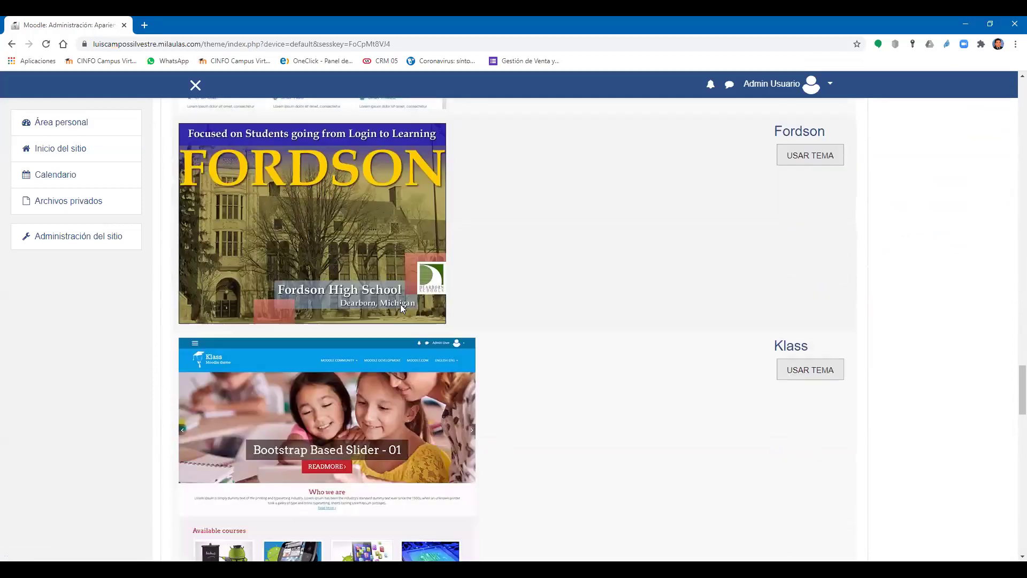
{"action": "scroll", "coordinate": [401, 306], "scroll_direction": "down", "scroll_amount": 15}
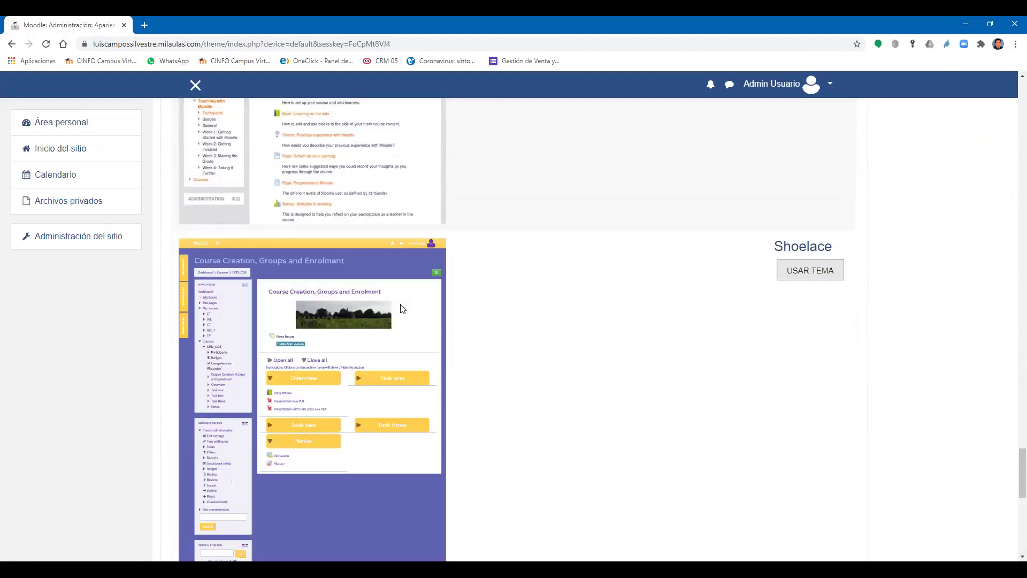
{"action": "scroll", "coordinate": [403, 309], "scroll_direction": "down", "scroll_amount": 5}
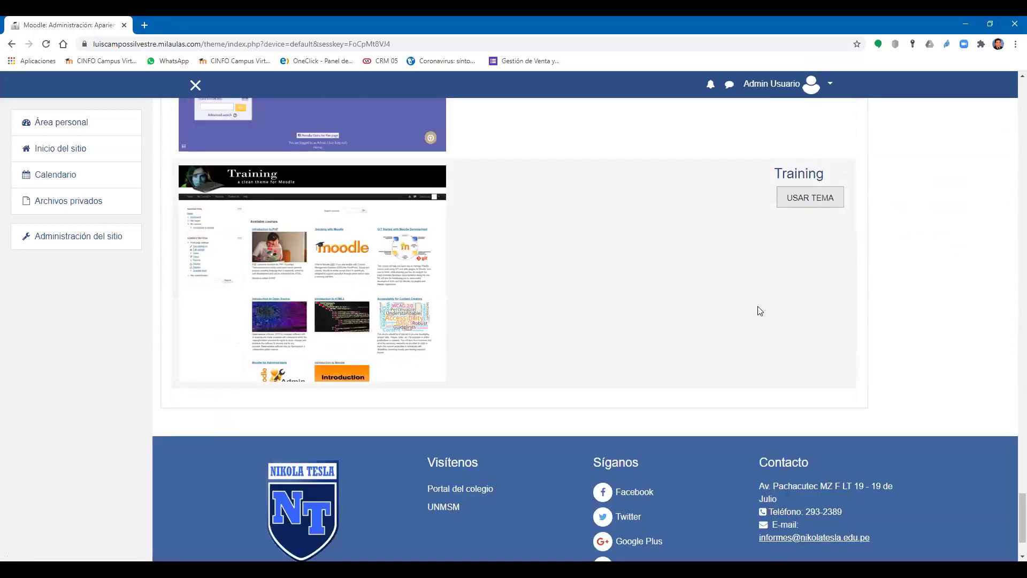
{"action": "scroll", "coordinate": [749, 326], "scroll_direction": "up", "scroll_amount": 10}
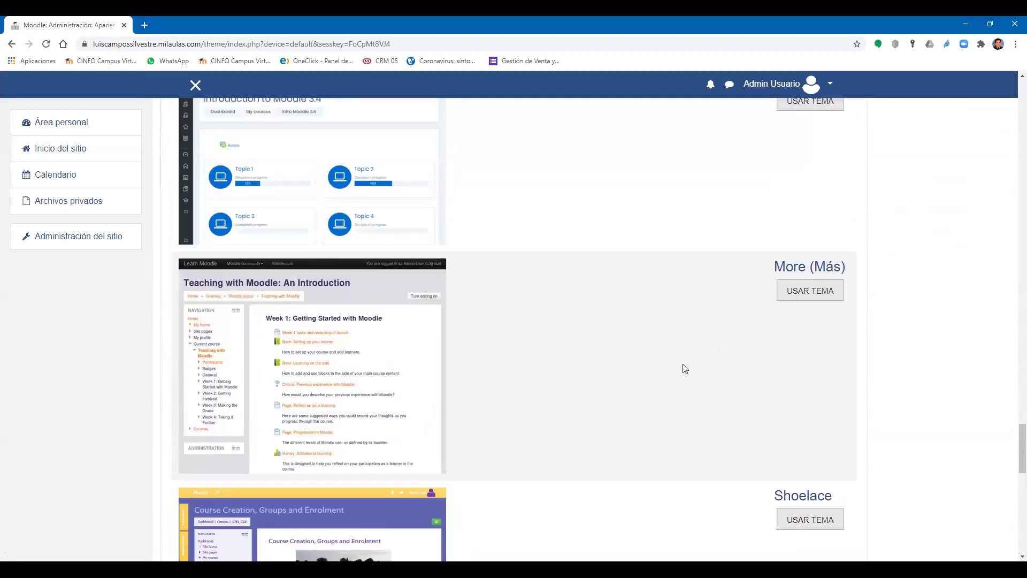
{"action": "scroll", "coordinate": [684, 368], "scroll_direction": "up", "scroll_amount": 13}
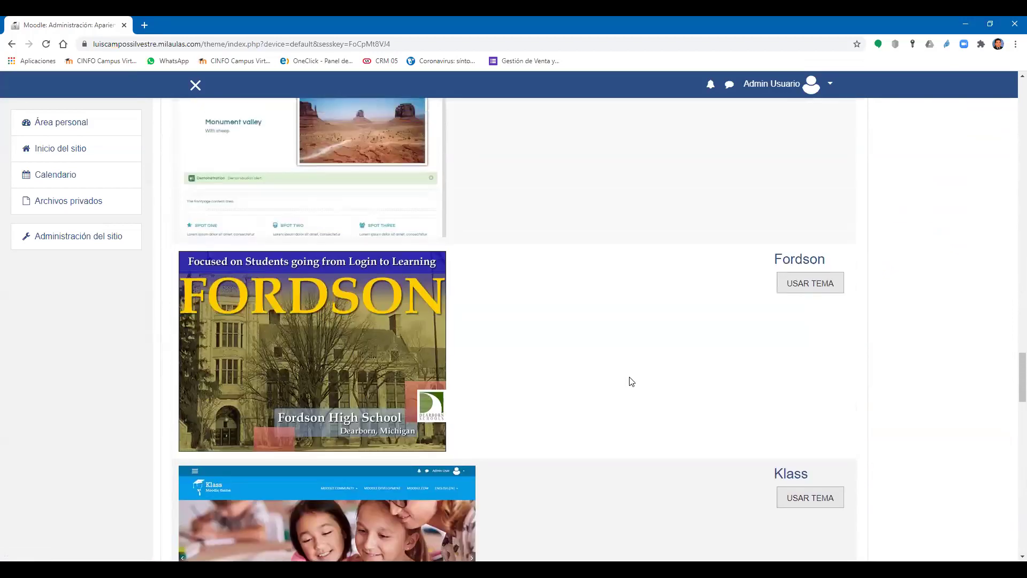
{"action": "scroll", "coordinate": [632, 381], "scroll_direction": "up", "scroll_amount": 18}
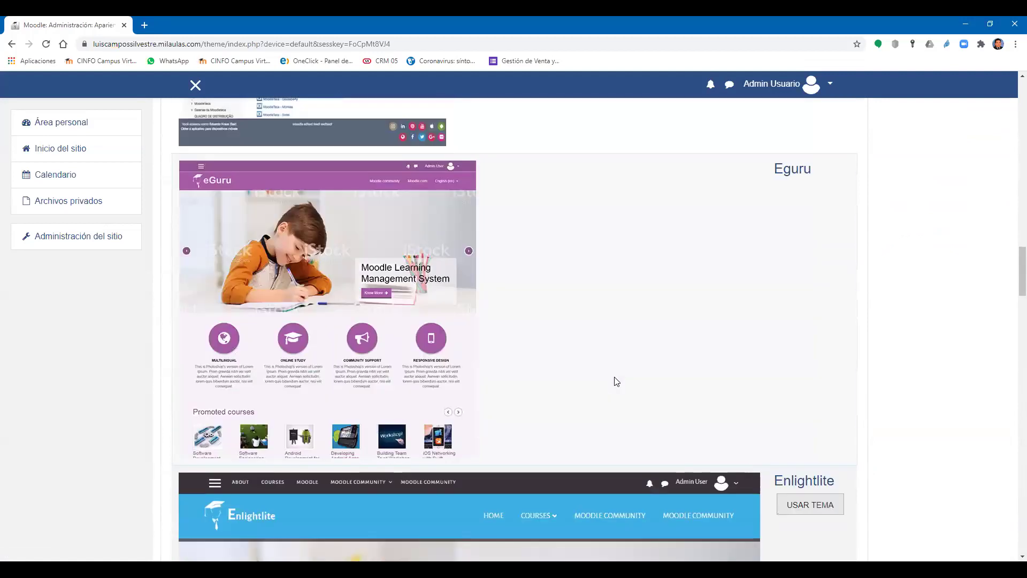
{"action": "scroll", "coordinate": [616, 381], "scroll_direction": "up", "scroll_amount": 15}
{"action": "scroll", "coordinate": [613, 380], "scroll_direction": "up", "scroll_amount": 10}
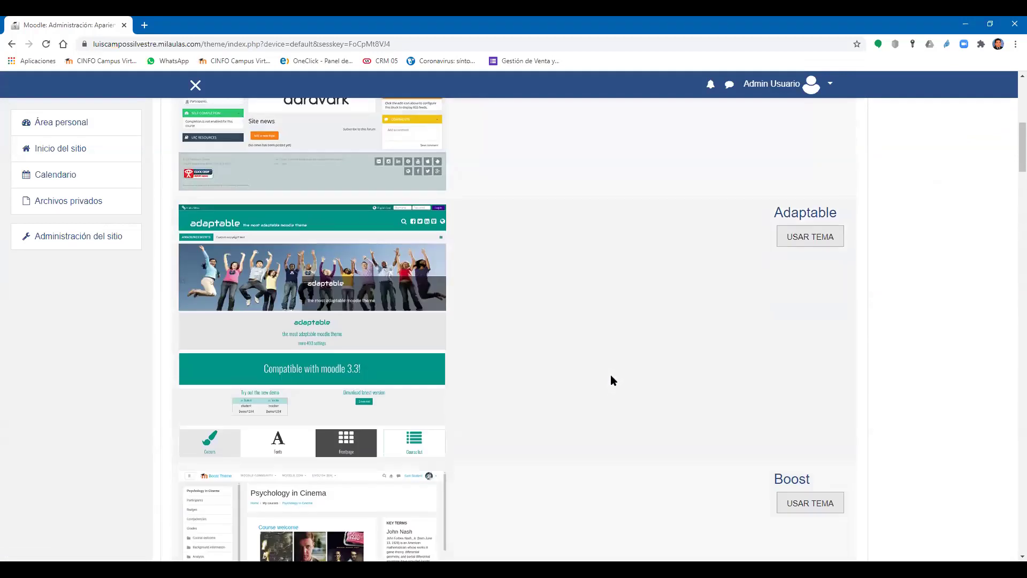
{"action": "scroll", "coordinate": [613, 380], "scroll_direction": "up", "scroll_amount": 4}
{"action": "scroll", "coordinate": [613, 380], "scroll_direction": "down", "scroll_amount": 2}
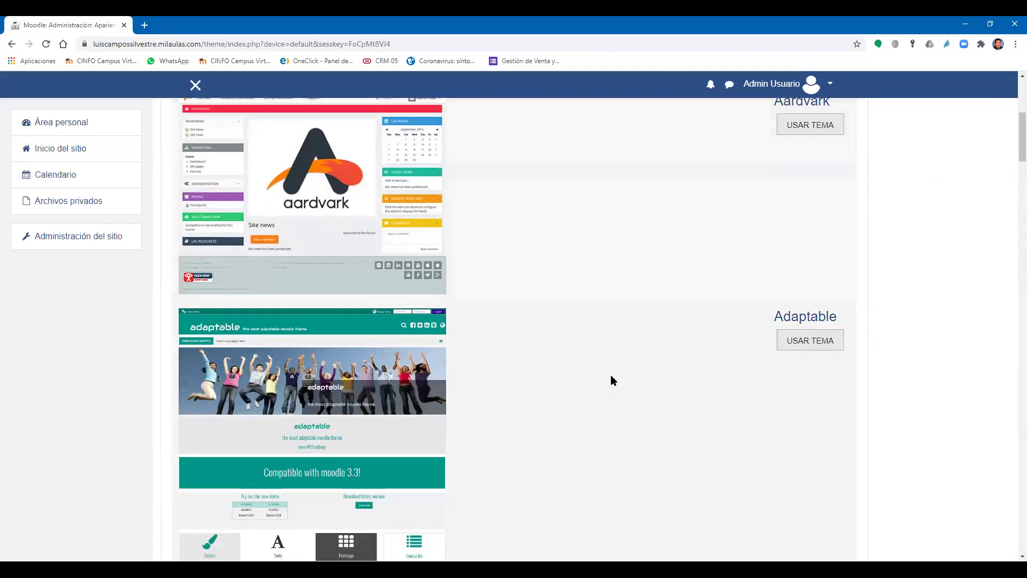
{"action": "scroll", "coordinate": [645, 361], "scroll_direction": "down", "scroll_amount": 12}
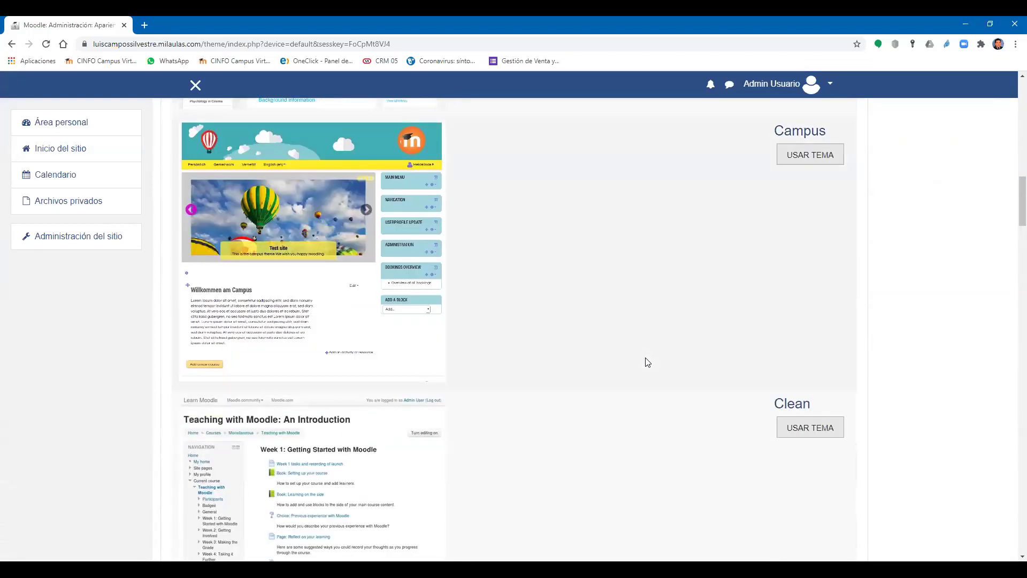
{"action": "scroll", "coordinate": [647, 362], "scroll_direction": "down", "scroll_amount": 4}
{"action": "scroll", "coordinate": [647, 362], "scroll_direction": "down", "scroll_amount": 6}
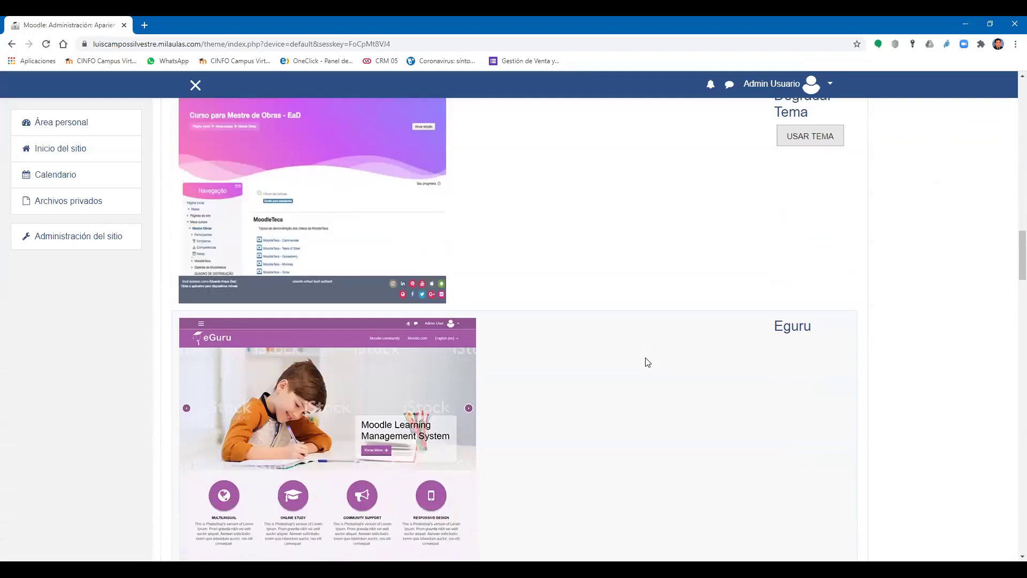
{"action": "scroll", "coordinate": [647, 362], "scroll_direction": "down", "scroll_amount": 18}
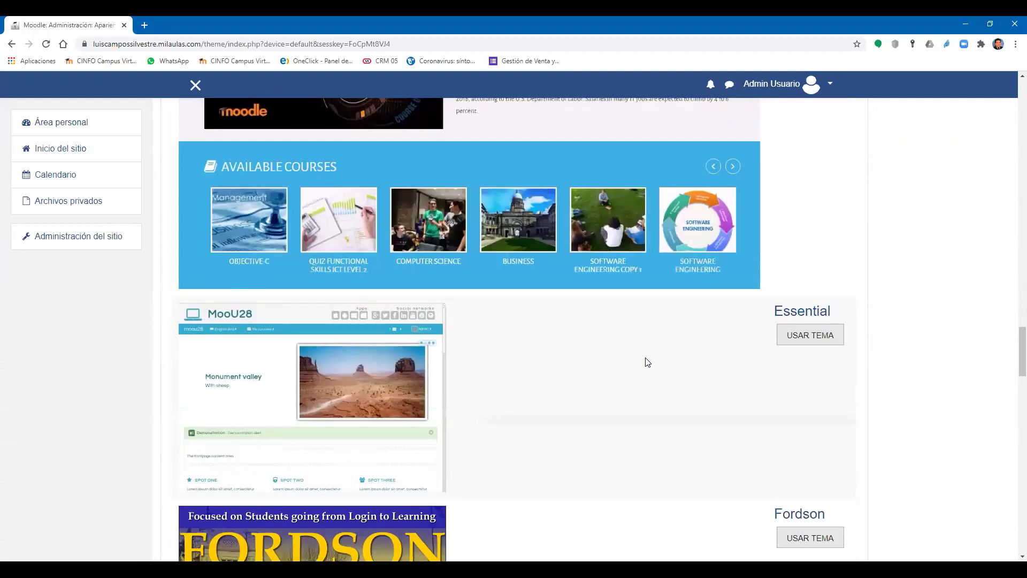
{"action": "scroll", "coordinate": [647, 362], "scroll_direction": "down", "scroll_amount": 15}
{"action": "scroll", "coordinate": [647, 362], "scroll_direction": "down", "scroll_amount": 13}
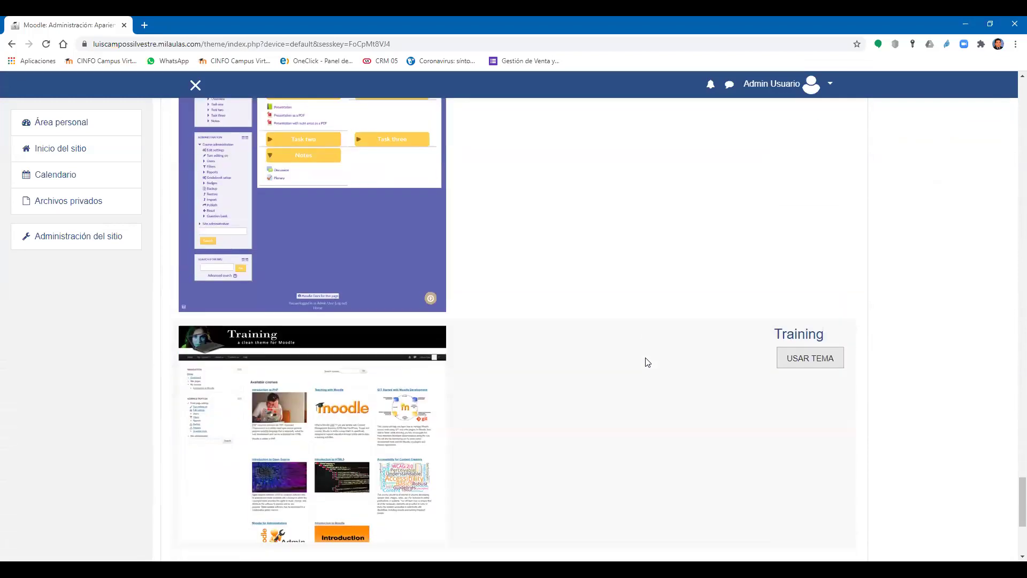
{"action": "scroll", "coordinate": [646, 362], "scroll_direction": "down", "scroll_amount": 5}
{"action": "scroll", "coordinate": [646, 362], "scroll_direction": "up", "scroll_amount": 10}
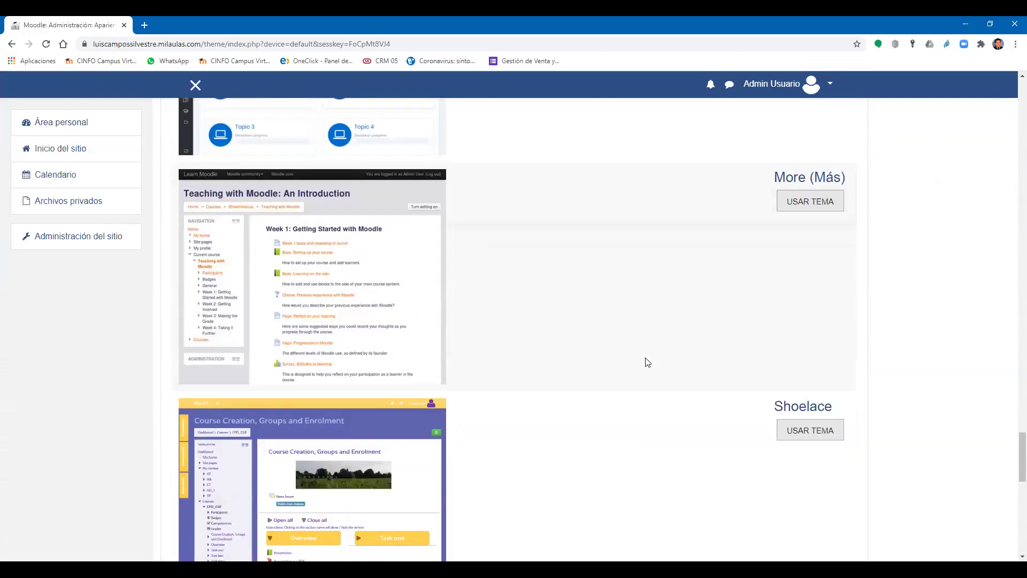
{"action": "scroll", "coordinate": [646, 361], "scroll_direction": "up", "scroll_amount": 15}
Step: Log out via Salir and go to the second milaulas site's address
{"action": "left_click", "coordinate": [829, 84]}
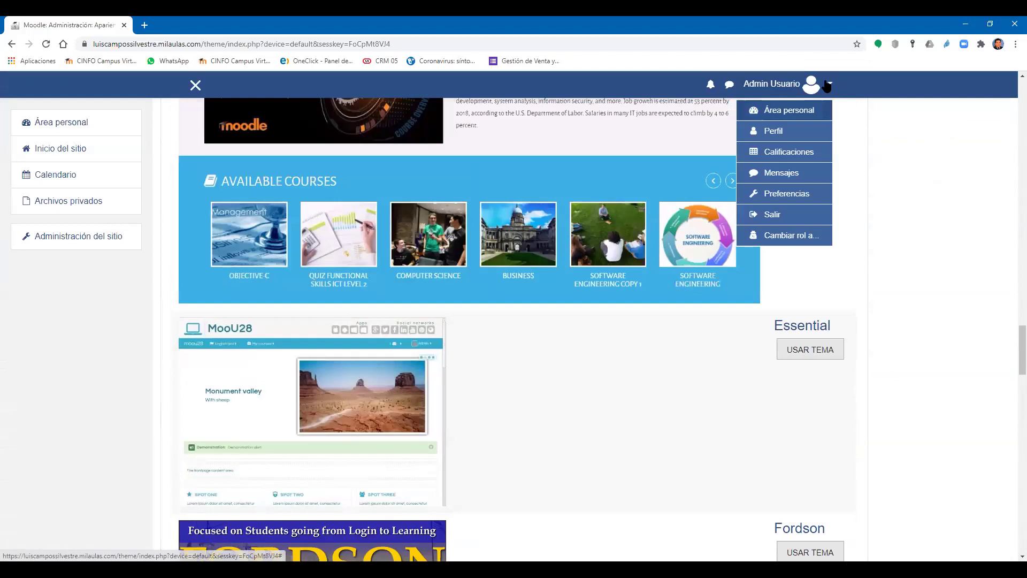
{"action": "left_click", "coordinate": [772, 215]}
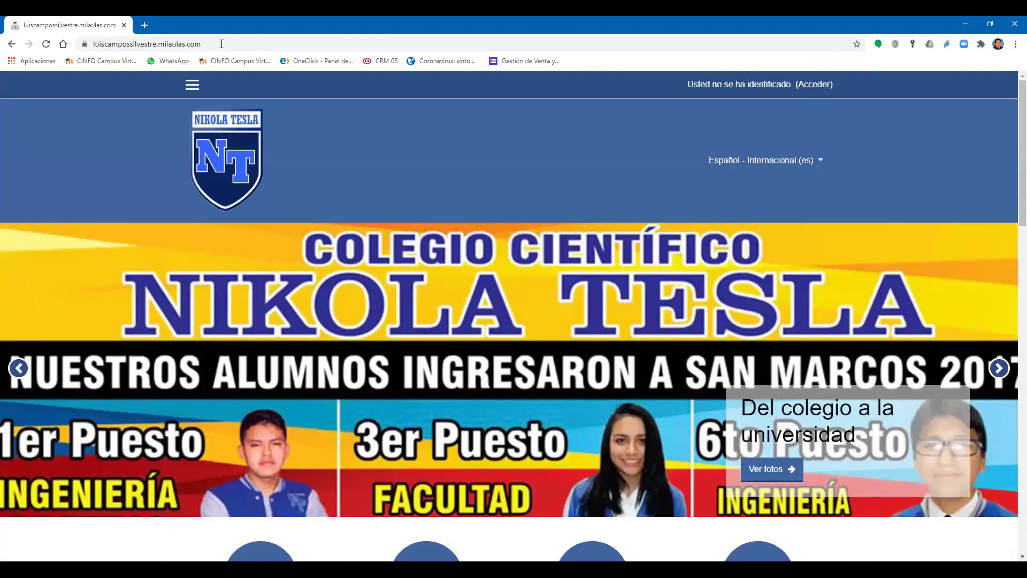
{"action": "left_click", "coordinate": [232, 44]}
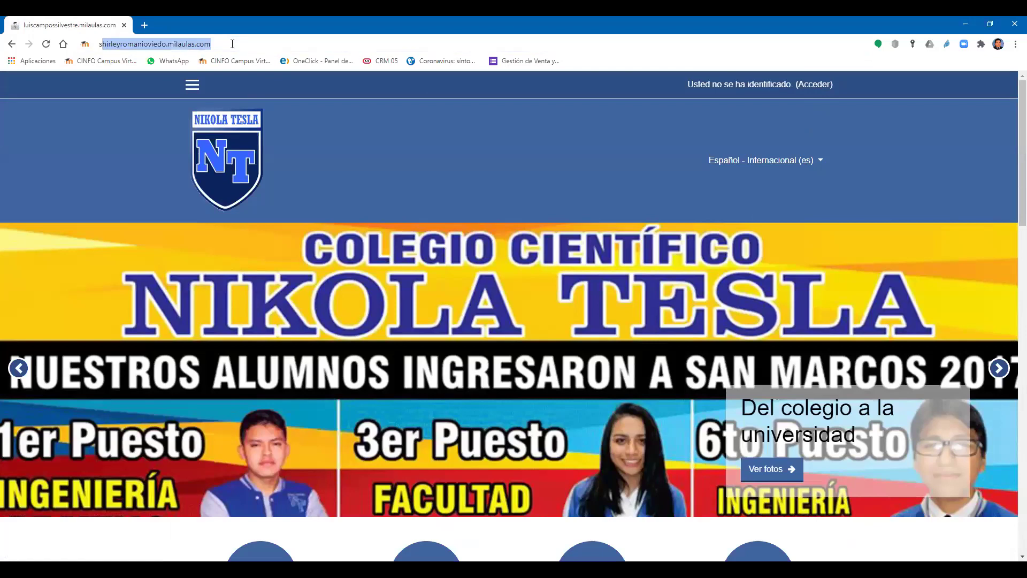
{"action": "key", "text": "Return"}
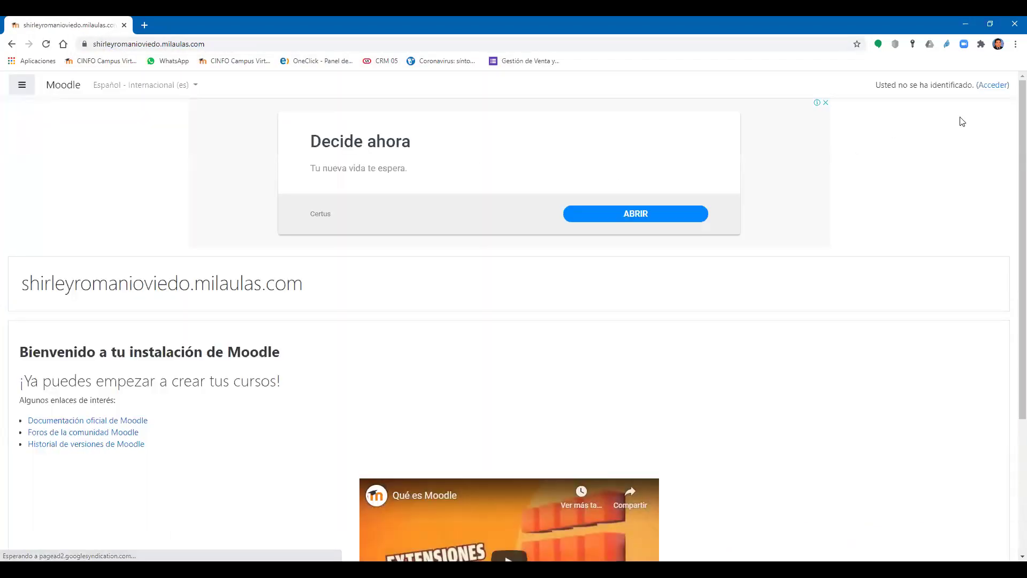
Step: Open the Acceder login page and fill in the saved administrator username
{"action": "left_click", "coordinate": [996, 86]}
{"action": "left_click", "coordinate": [401, 170]}
{"action": "left_click", "coordinate": [353, 206]}
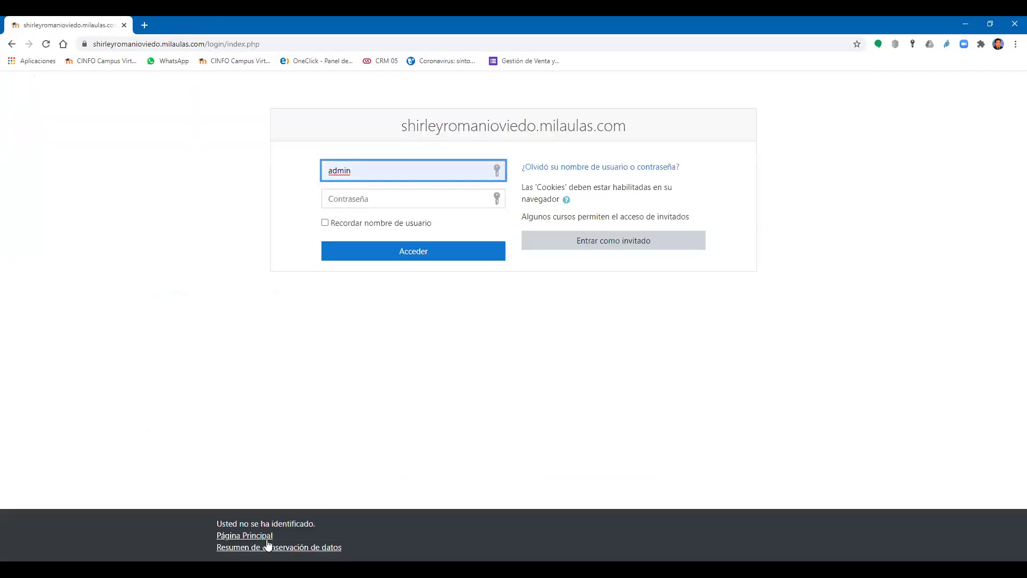
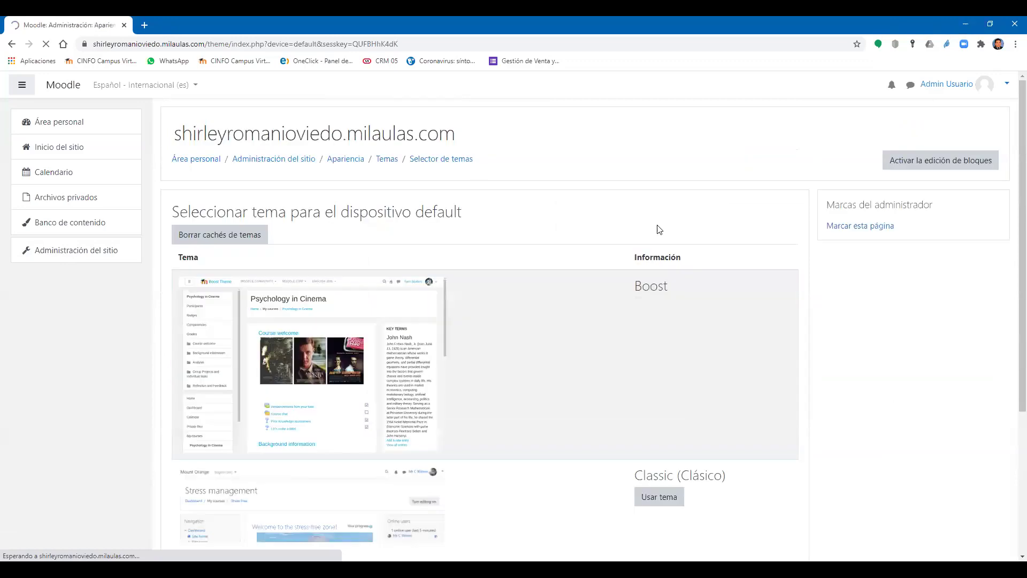
{"action": "scroll", "coordinate": [312, 348], "scroll_direction": "down", "scroll_amount": 3}
{"action": "scroll", "coordinate": [326, 351], "scroll_direction": "down", "scroll_amount": 2}
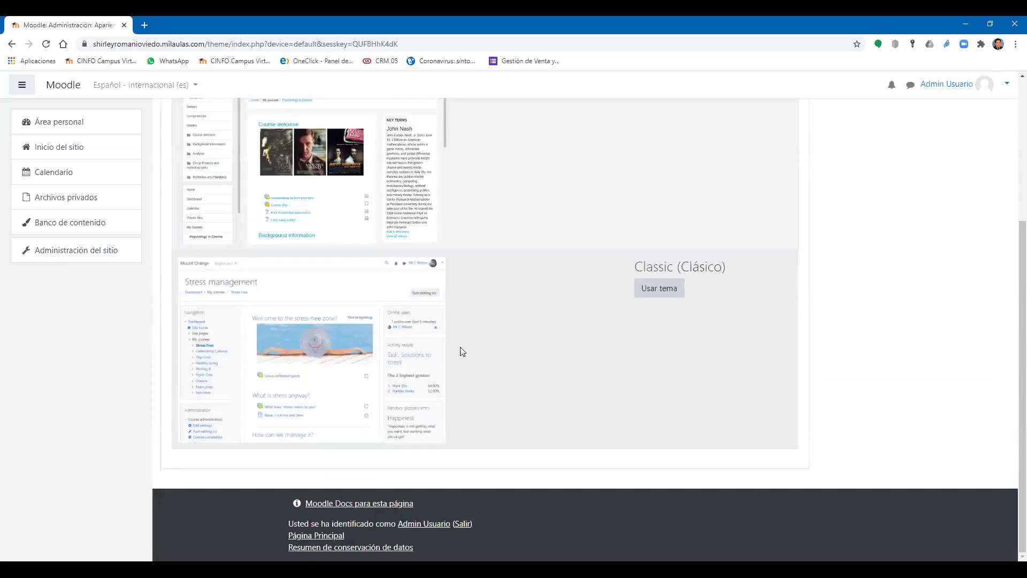
{"action": "scroll", "coordinate": [477, 350], "scroll_direction": "up", "scroll_amount": 1}
{"action": "scroll", "coordinate": [477, 350], "scroll_direction": "up", "scroll_amount": 1}
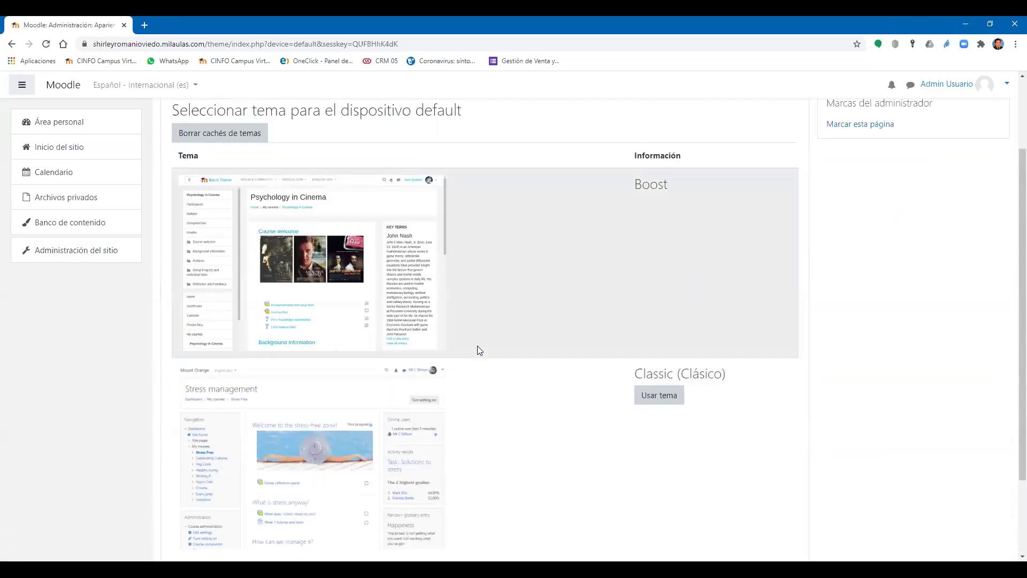
{"action": "scroll", "coordinate": [478, 351], "scroll_direction": "down", "scroll_amount": 1}
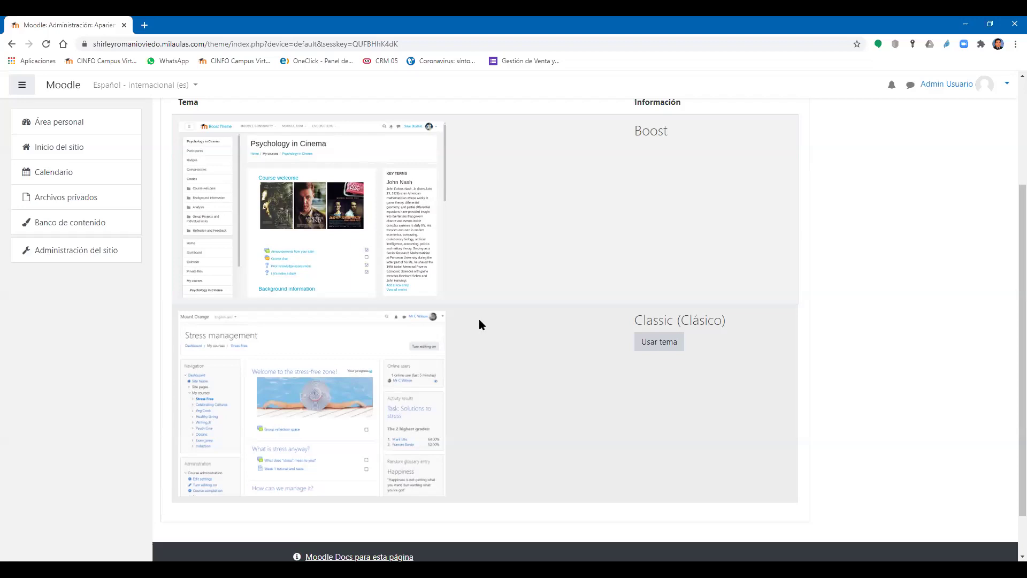
{"action": "scroll", "coordinate": [483, 323], "scroll_direction": "down", "scroll_amount": 1}
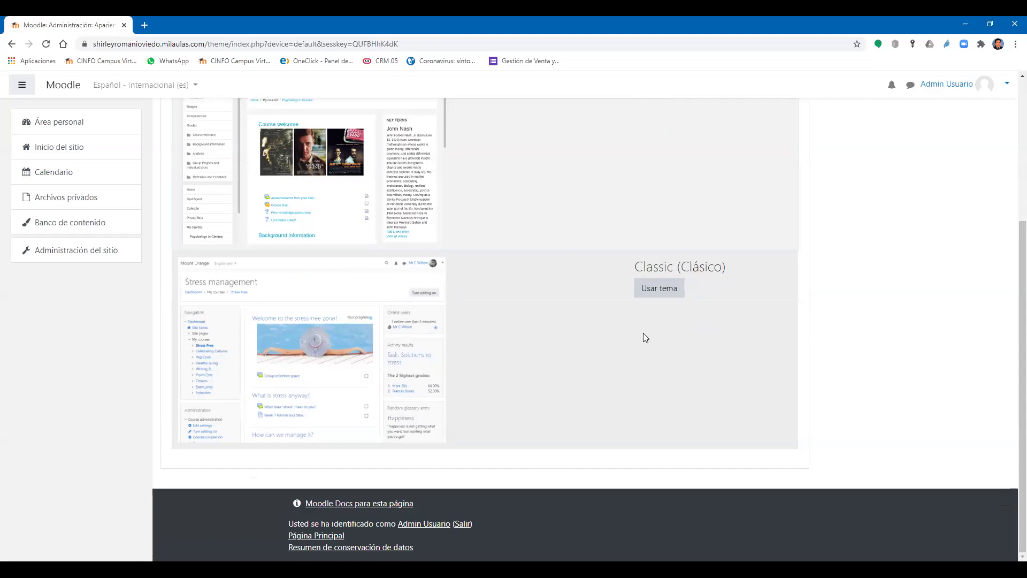
{"action": "scroll", "coordinate": [643, 337], "scroll_direction": "up", "scroll_amount": 4}
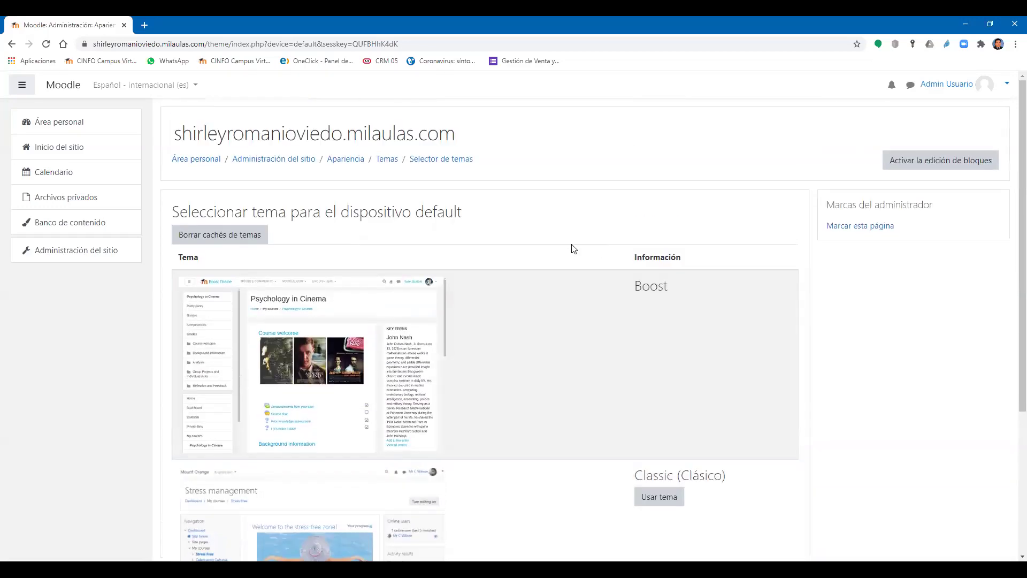
{"action": "left_click", "coordinate": [12, 44]}
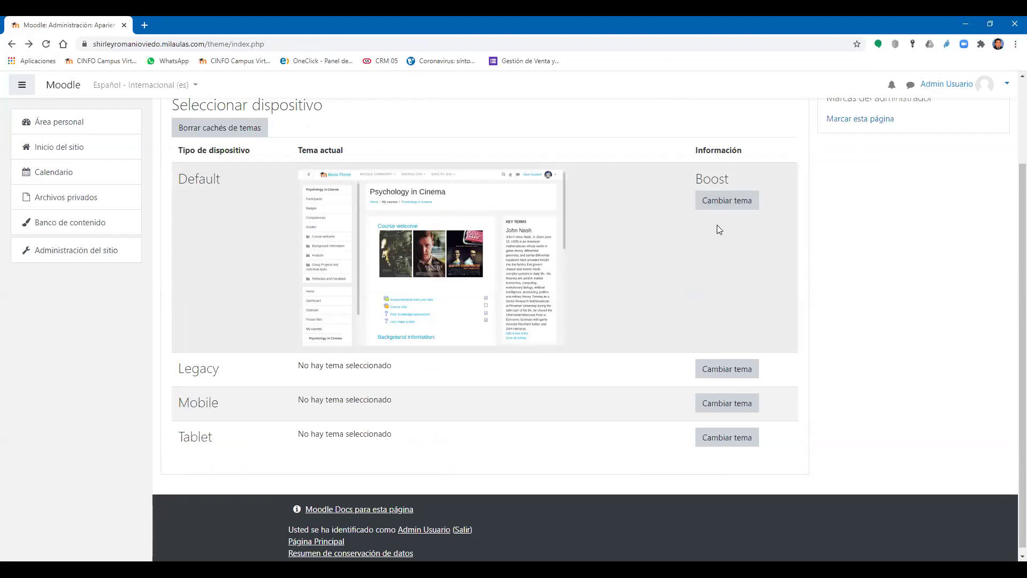
{"action": "left_click", "coordinate": [723, 206]}
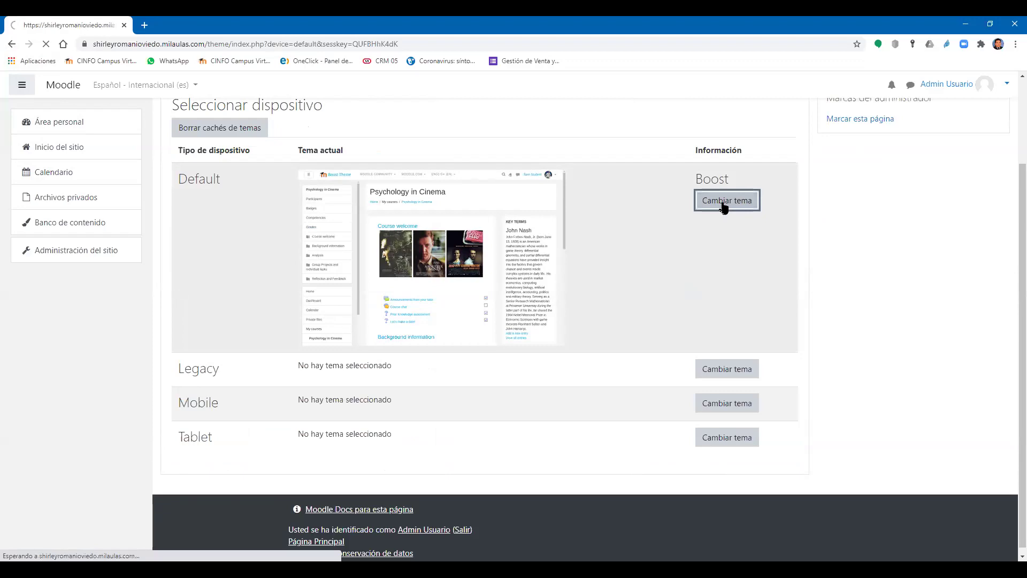
{"action": "scroll", "coordinate": [642, 363], "scroll_direction": "down", "scroll_amount": 4}
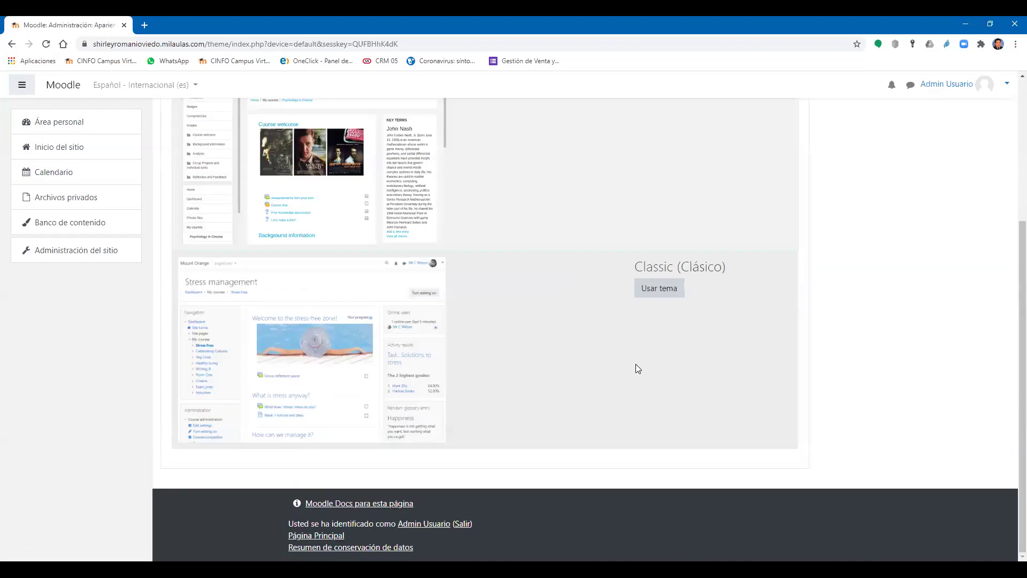
{"action": "scroll", "coordinate": [635, 364], "scroll_direction": "up", "scroll_amount": 2}
{"action": "scroll", "coordinate": [636, 364], "scroll_direction": "down", "scroll_amount": 1}
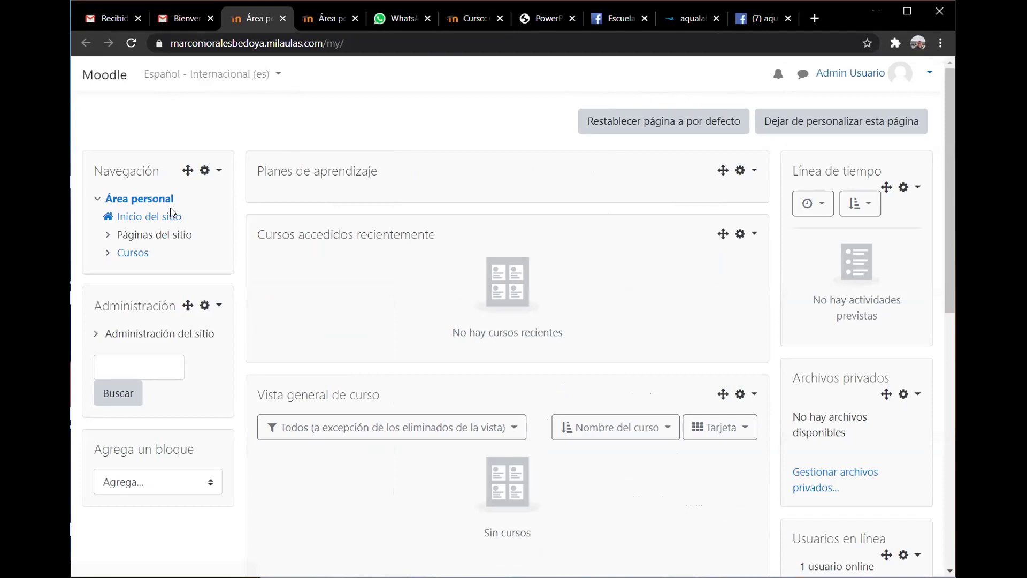
Step: From Inicio del sitio, expand Administración del sitio in the Administración block to list its categories
{"action": "left_click", "coordinate": [155, 218]}
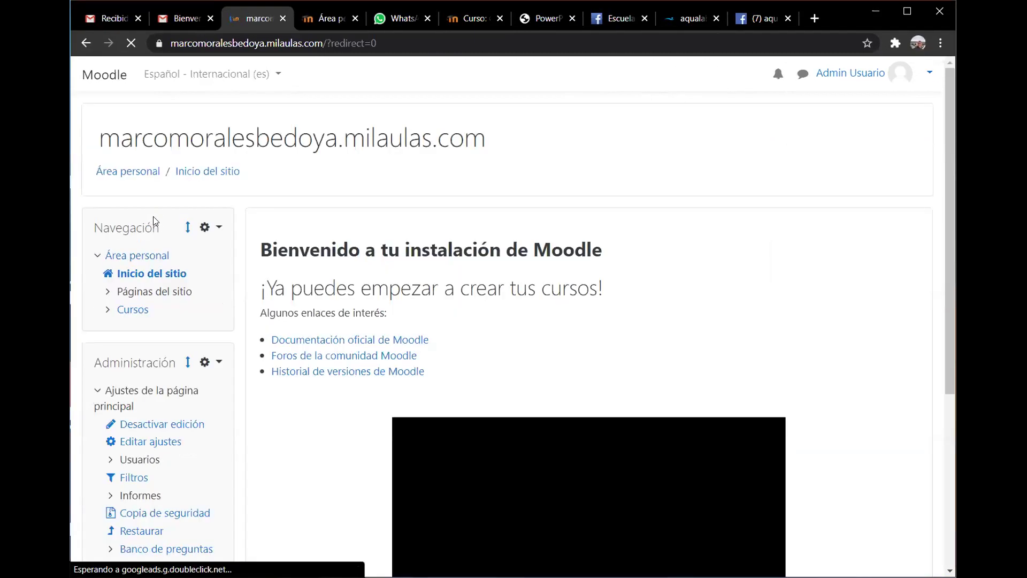
{"action": "scroll", "coordinate": [172, 394], "scroll_direction": "down", "scroll_amount": 5}
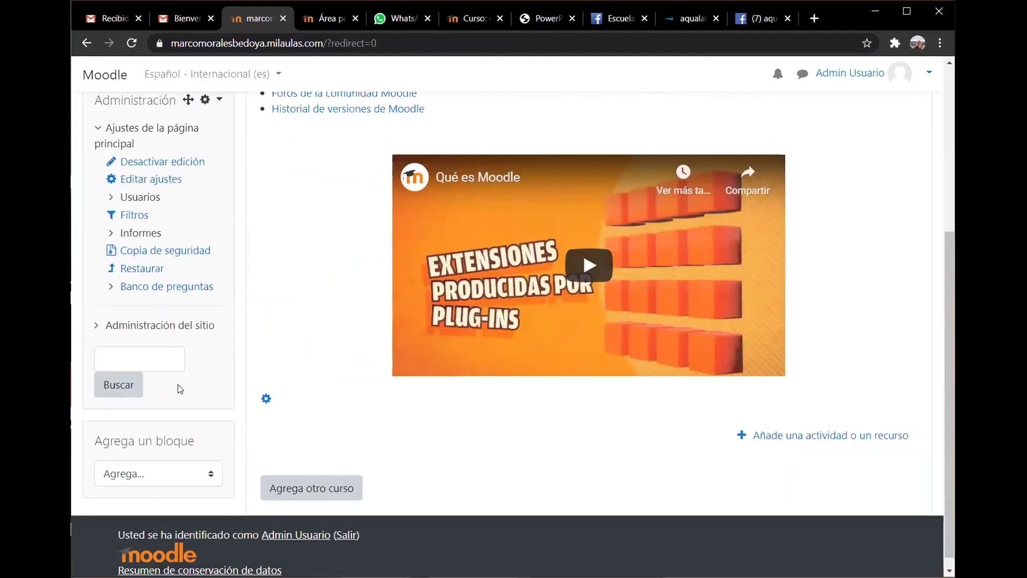
{"action": "scroll", "coordinate": [144, 68], "scroll_direction": "up", "scroll_amount": 4}
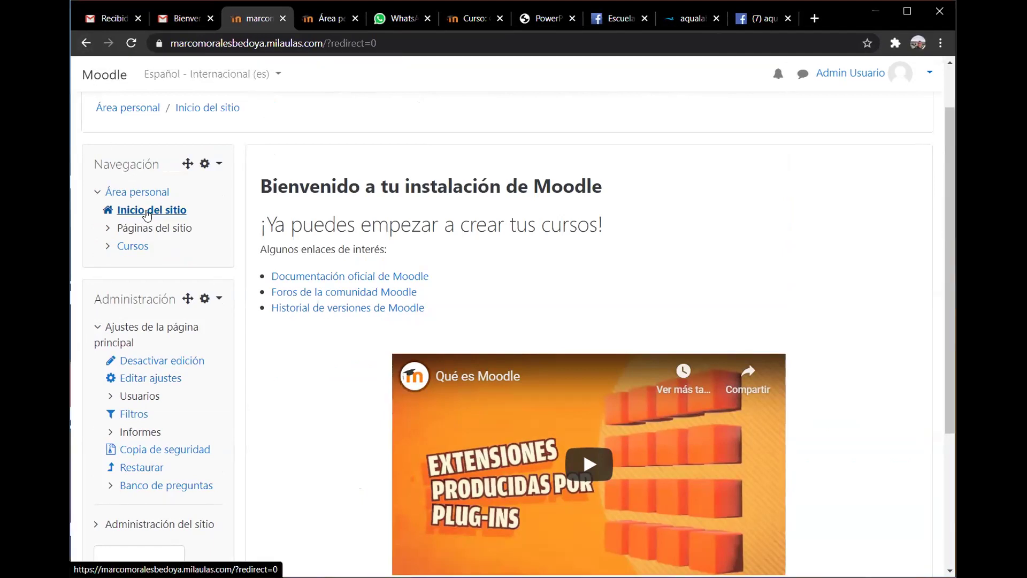
{"action": "scroll", "coordinate": [160, 353], "scroll_direction": "down", "scroll_amount": 4}
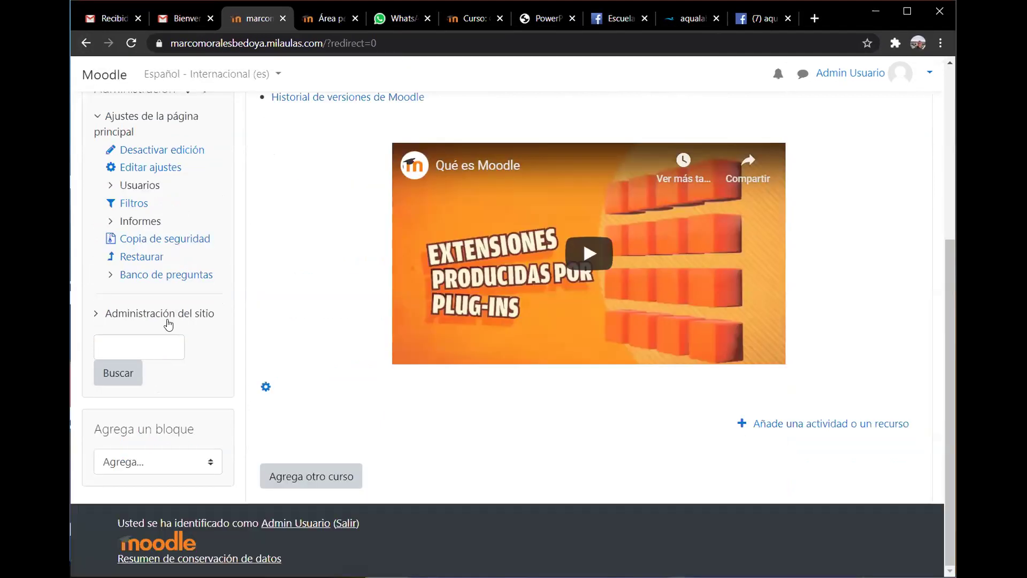
{"action": "left_click", "coordinate": [133, 342]}
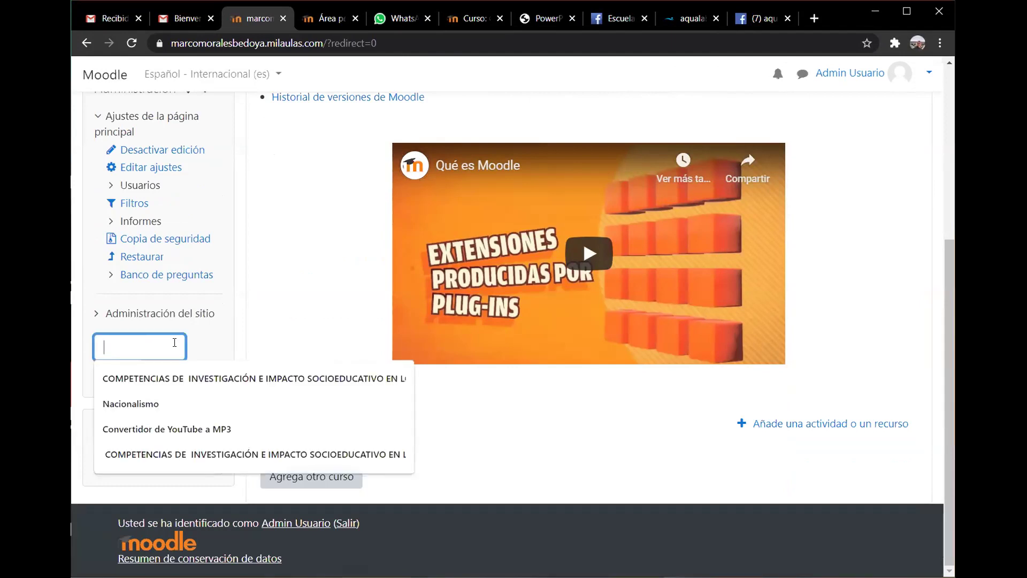
{"action": "left_click", "coordinate": [175, 313]}
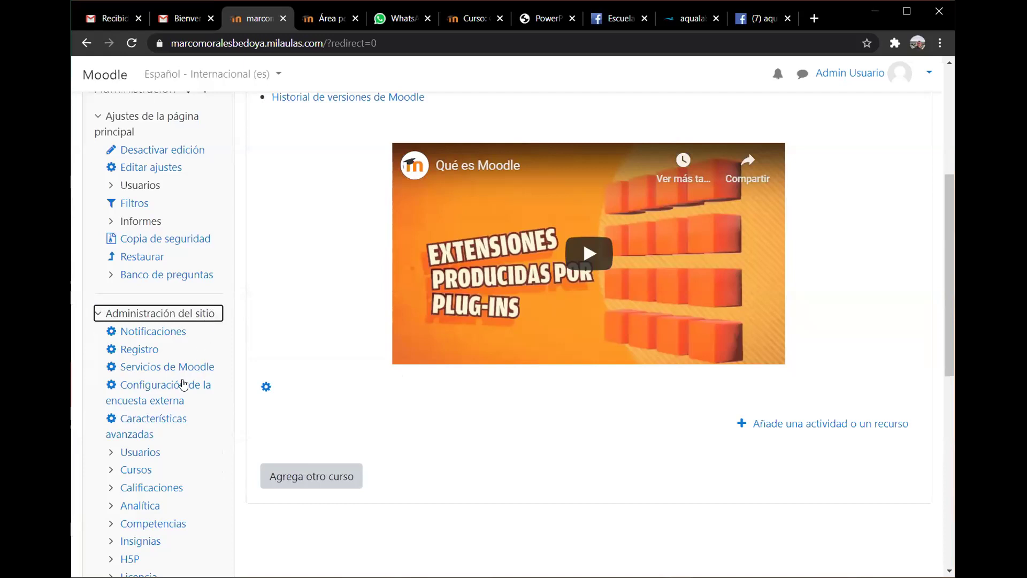
{"action": "scroll", "coordinate": [158, 487], "scroll_direction": "down", "scroll_amount": 4}
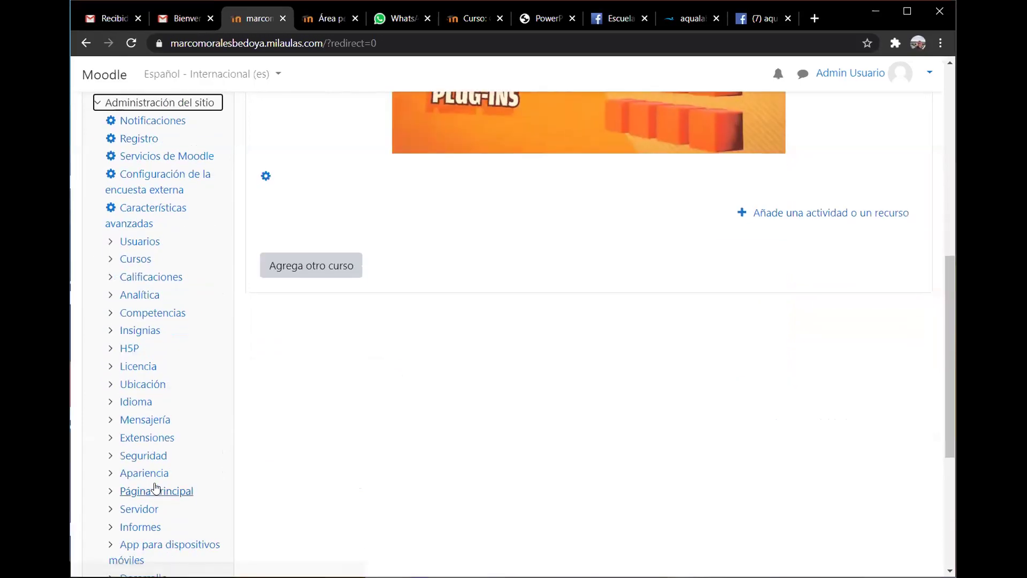
{"action": "scroll", "coordinate": [154, 483], "scroll_direction": "down", "scroll_amount": 3}
Step: Open the Apariencia settings category and look over its page
{"action": "left_click", "coordinate": [146, 333]}
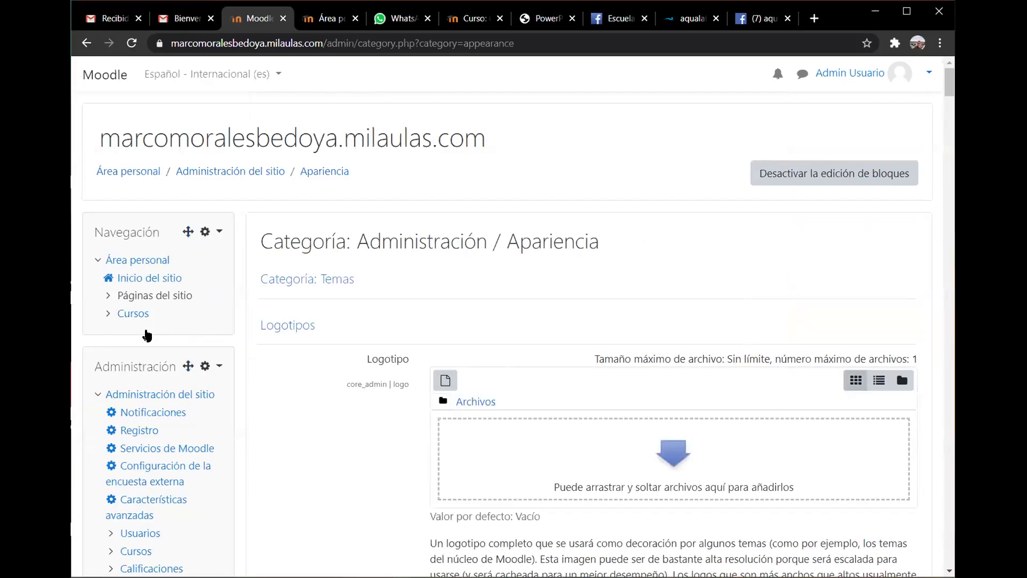
{"action": "scroll", "coordinate": [557, 369], "scroll_direction": "down", "scroll_amount": 10}
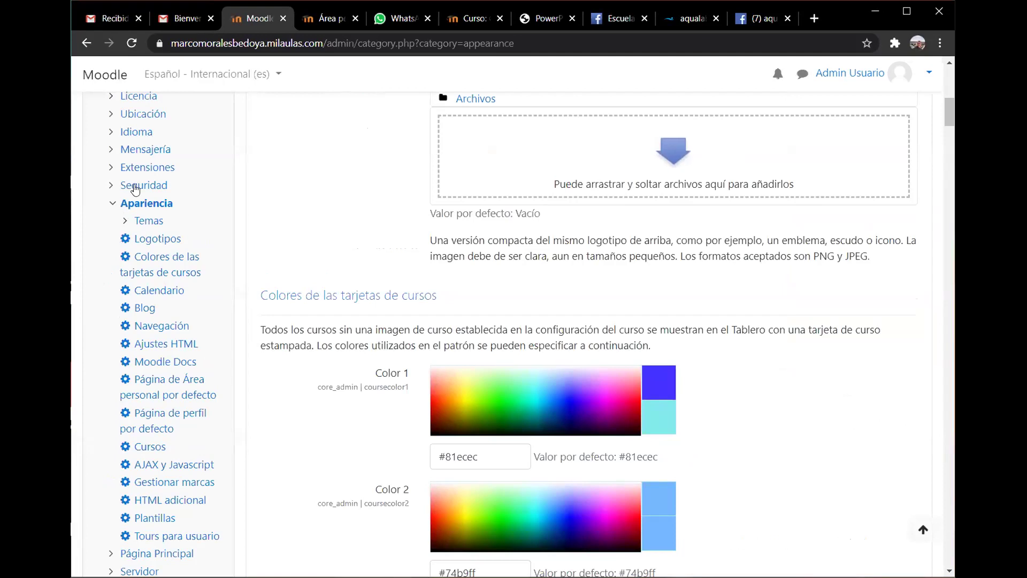
{"action": "scroll", "coordinate": [134, 190], "scroll_direction": "up", "scroll_amount": 3}
{"action": "scroll", "coordinate": [134, 190], "scroll_direction": "up", "scroll_amount": 2}
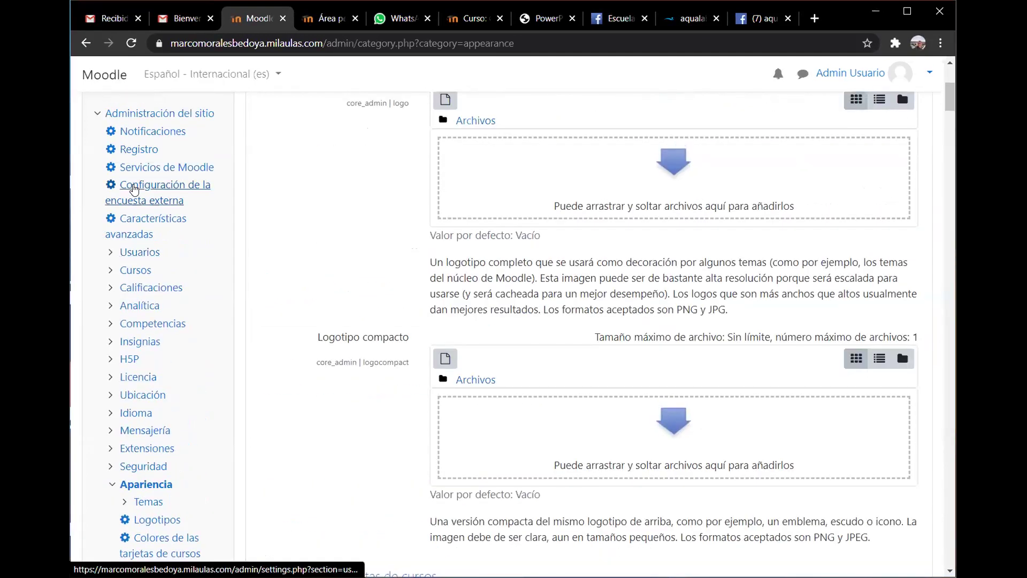
{"action": "scroll", "coordinate": [134, 189], "scroll_direction": "down", "scroll_amount": 1}
{"action": "scroll", "coordinate": [134, 190], "scroll_direction": "down", "scroll_amount": 9}
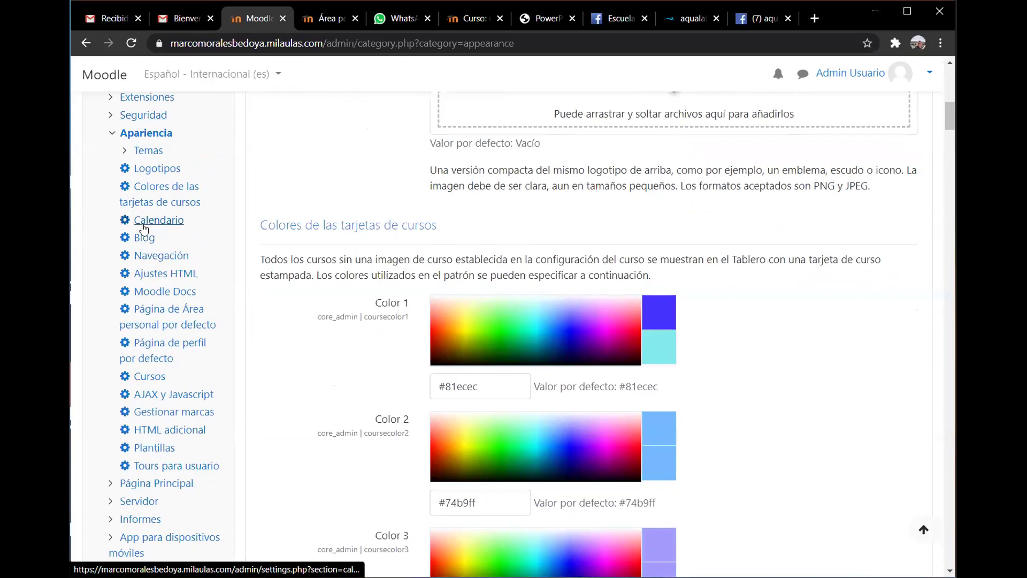
{"action": "scroll", "coordinate": [156, 230], "scroll_direction": "up", "scroll_amount": 2}
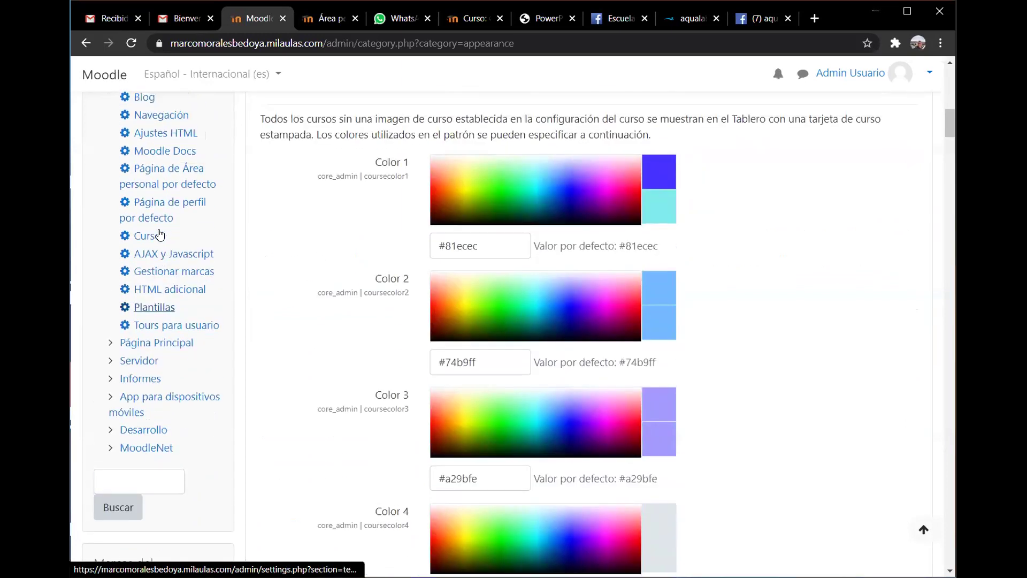
{"action": "scroll", "coordinate": [160, 234], "scroll_direction": "up", "scroll_amount": 1}
{"action": "scroll", "coordinate": [159, 237], "scroll_direction": "up", "scroll_amount": 2}
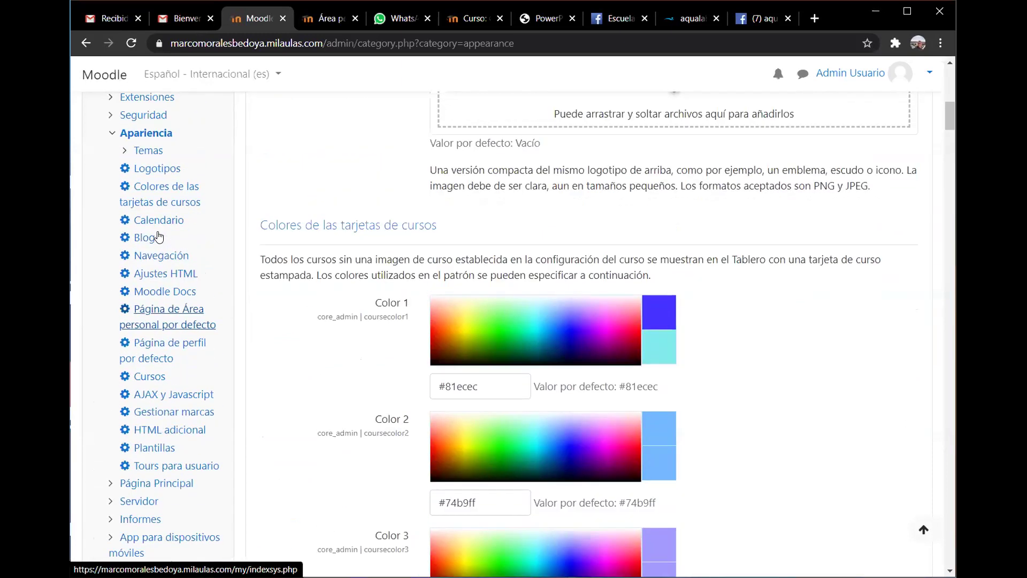
Step: Open the Temas category and review its theme list, designer mode and user theme settings
{"action": "left_click", "coordinate": [158, 154]}
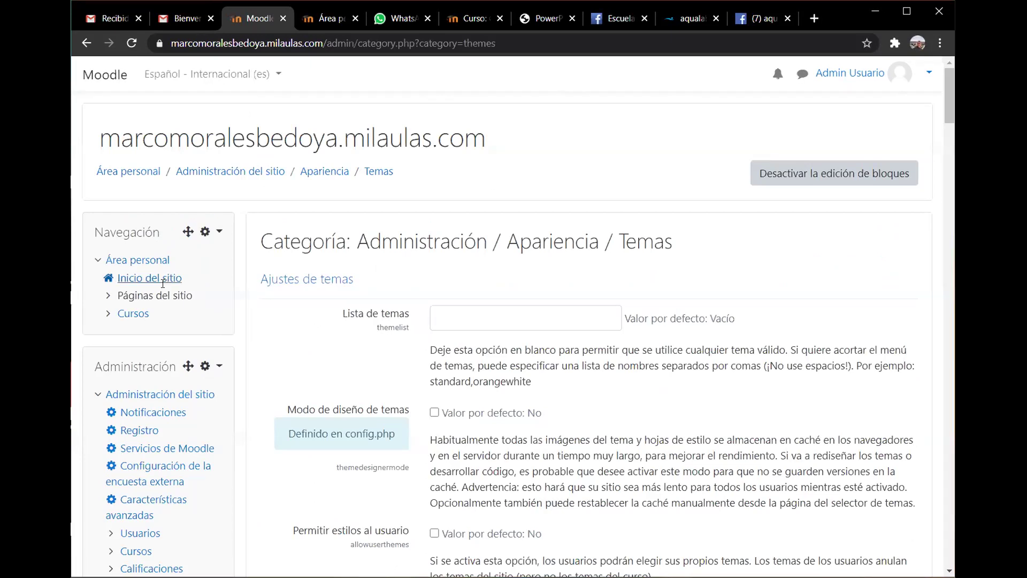
{"action": "scroll", "coordinate": [160, 286], "scroll_direction": "down", "scroll_amount": 5}
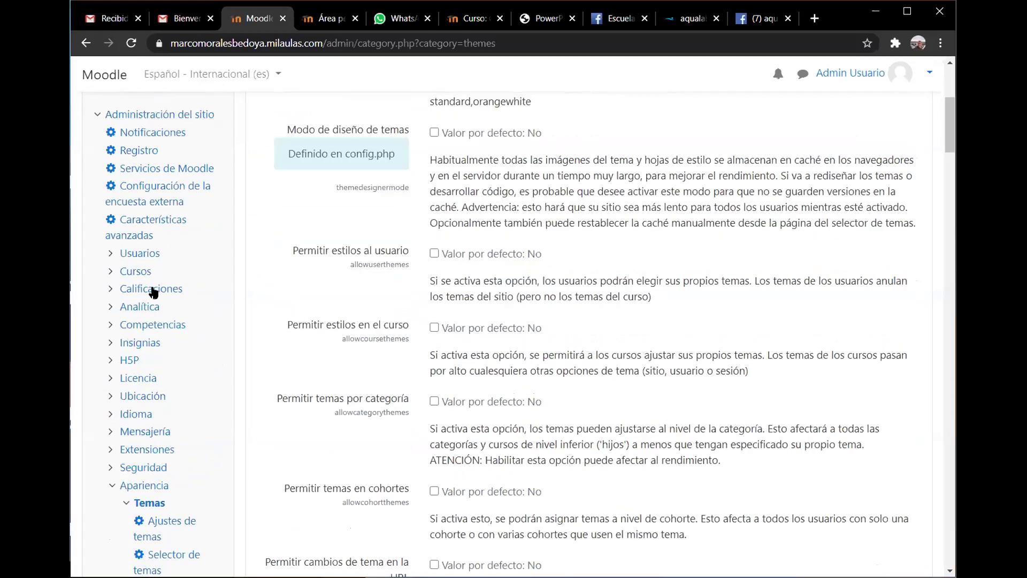
{"action": "scroll", "coordinate": [154, 291], "scroll_direction": "down", "scroll_amount": 1}
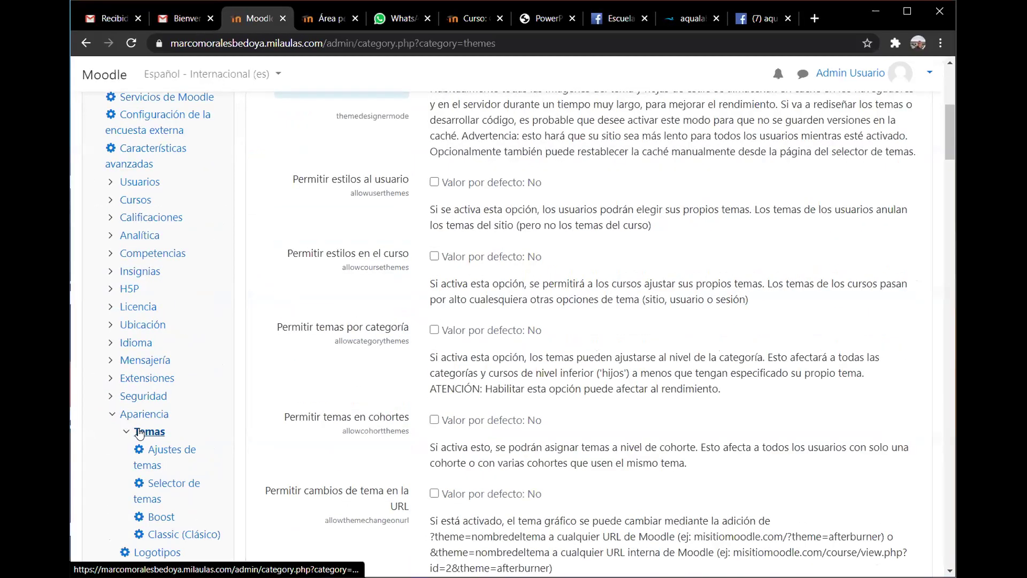
{"action": "scroll", "coordinate": [140, 433], "scroll_direction": "down", "scroll_amount": 1}
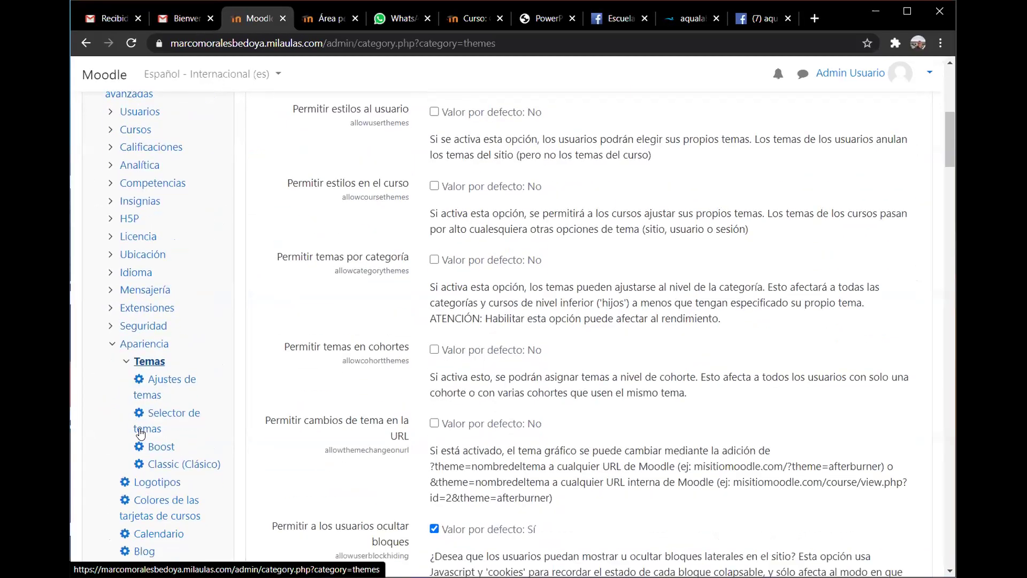
{"action": "scroll", "coordinate": [141, 433], "scroll_direction": "down", "scroll_amount": 1}
{"action": "scroll", "coordinate": [141, 441], "scroll_direction": "down", "scroll_amount": 2}
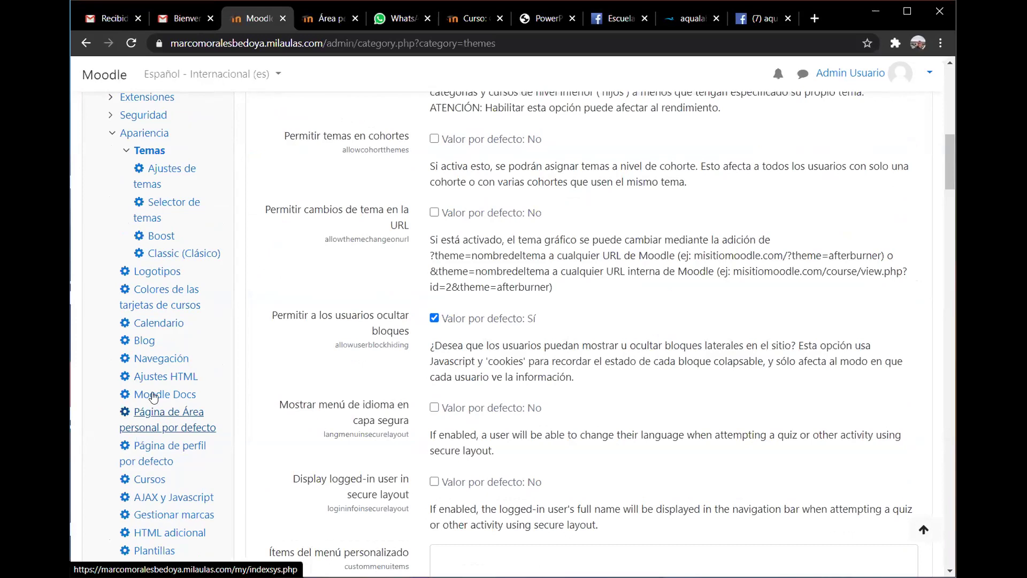
Step: Open Selector de temas to see the Default device's theme choices, Boost and Classic (Clásico)
{"action": "left_click", "coordinate": [174, 207]}
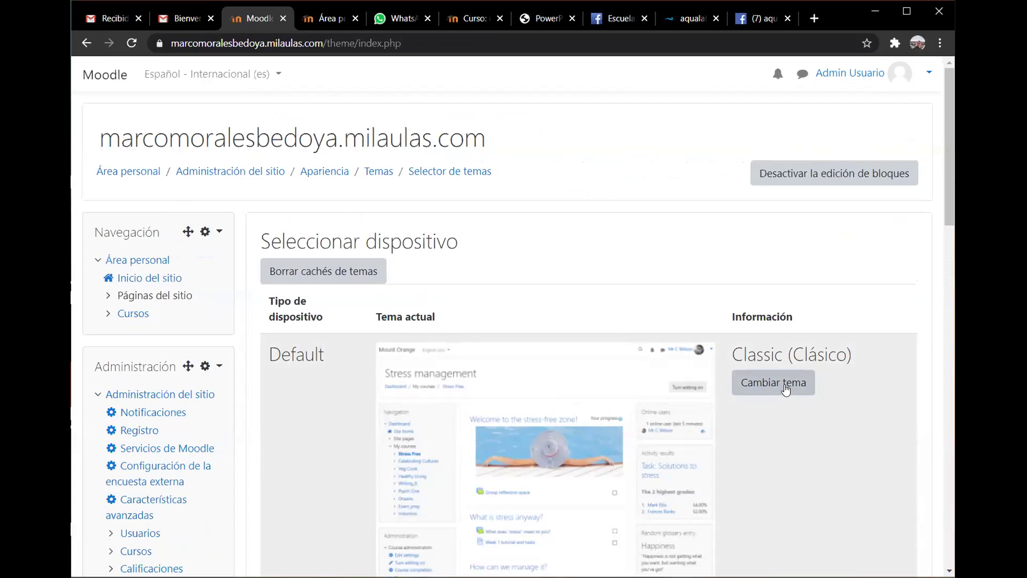
{"action": "scroll", "coordinate": [791, 461], "scroll_direction": "down", "scroll_amount": 4}
{"action": "scroll", "coordinate": [797, 439], "scroll_direction": "up", "scroll_amount": 1}
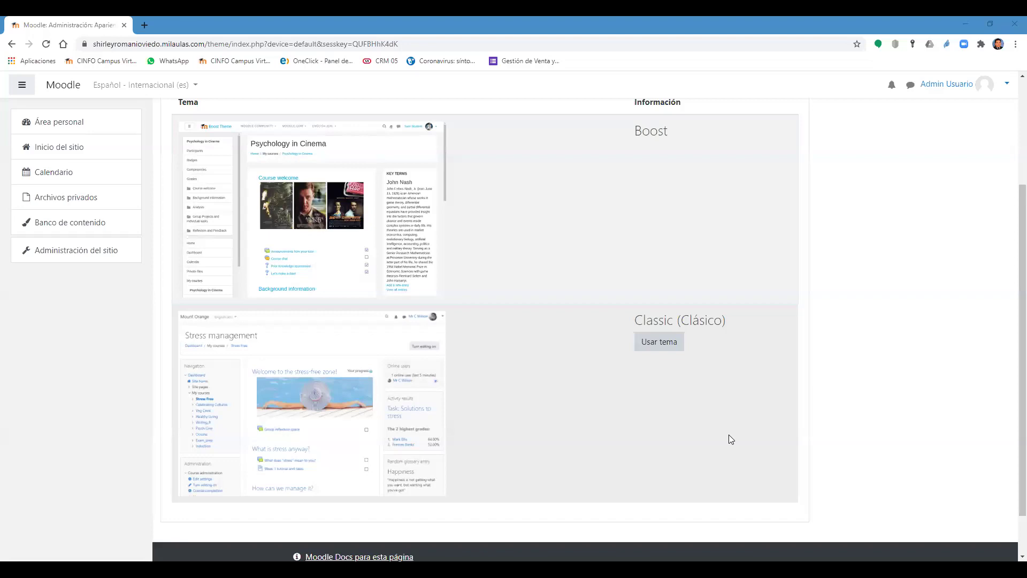
Step: Use the Classic (Clásico) theme for the Default device via its Usar tema button
{"action": "scroll", "coordinate": [451, 339], "scroll_direction": "down", "scroll_amount": 1}
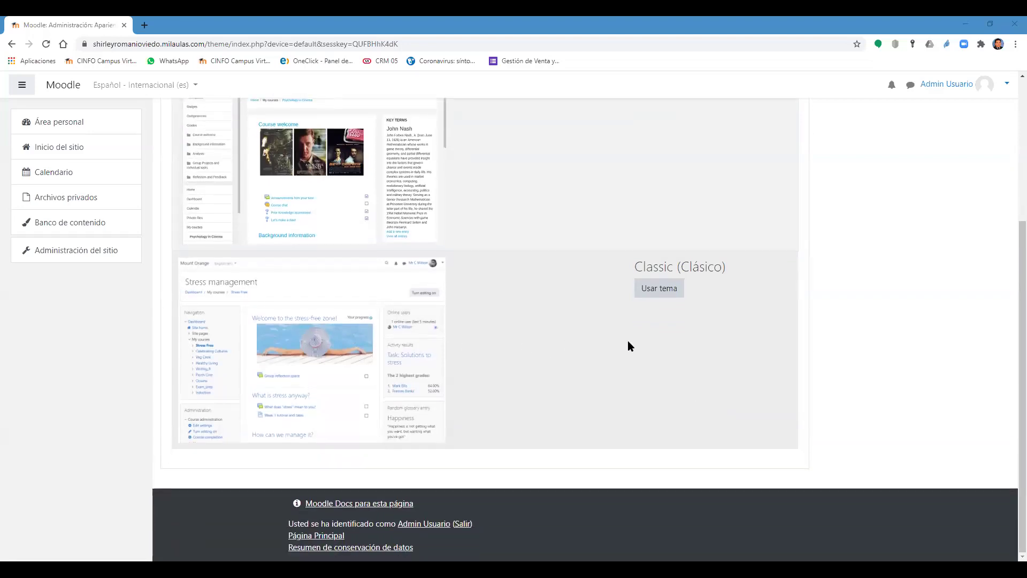
{"action": "left_click", "coordinate": [660, 288]}
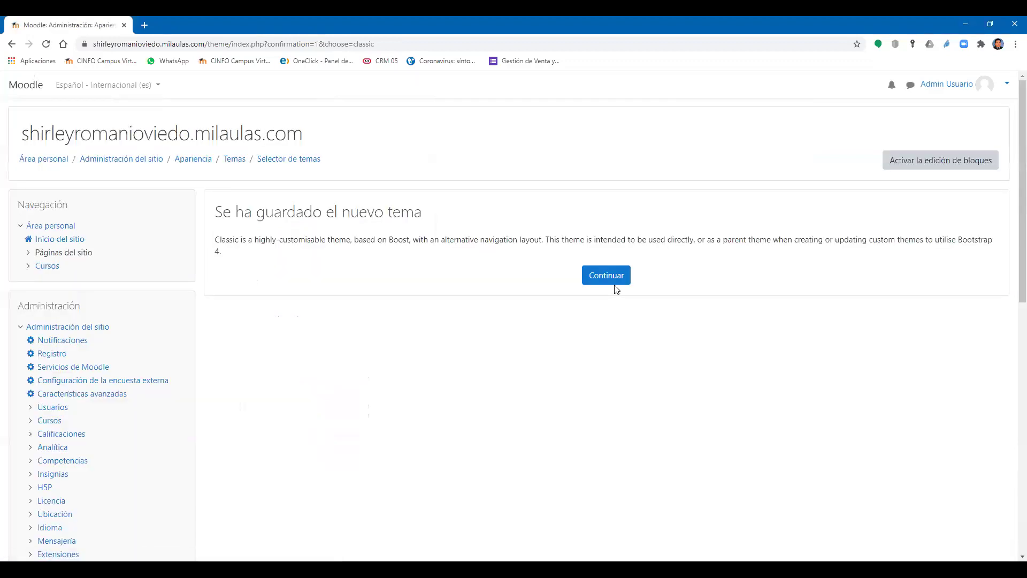
Step: Continue past the theme-saved confirmation back to Seleccionar dispositivo
{"action": "left_click", "coordinate": [589, 273]}
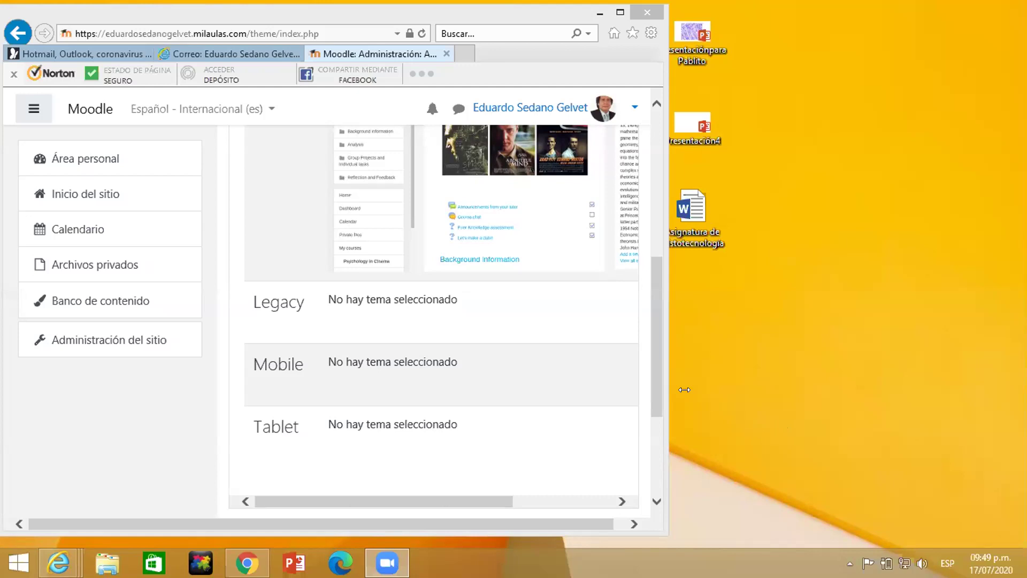
Step: Widen and maximize the browser window, then review the Default, Legacy, Mobile and Tablet device rows
{"action": "left_click_drag", "start_coordinate": [684, 389], "coordinate": [1010, 365]}
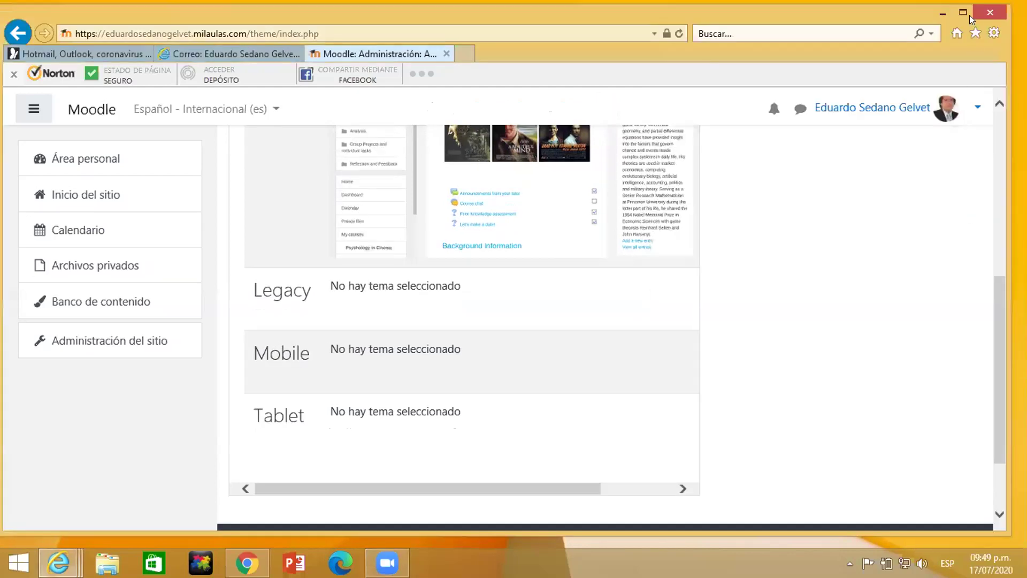
{"action": "left_click", "coordinate": [963, 10]}
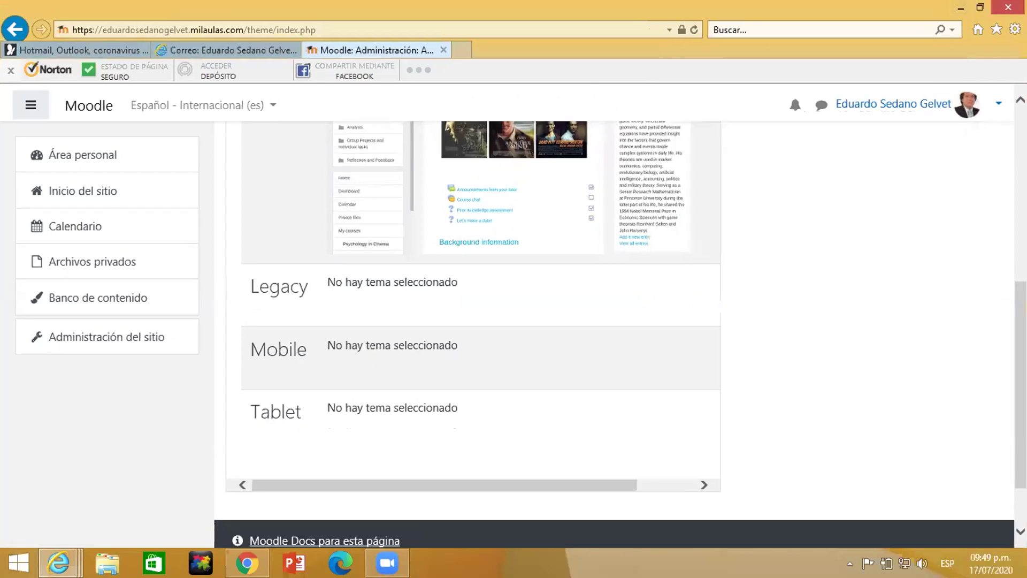
{"action": "scroll", "coordinate": [1004, 199], "scroll_direction": "up", "scroll_amount": 6}
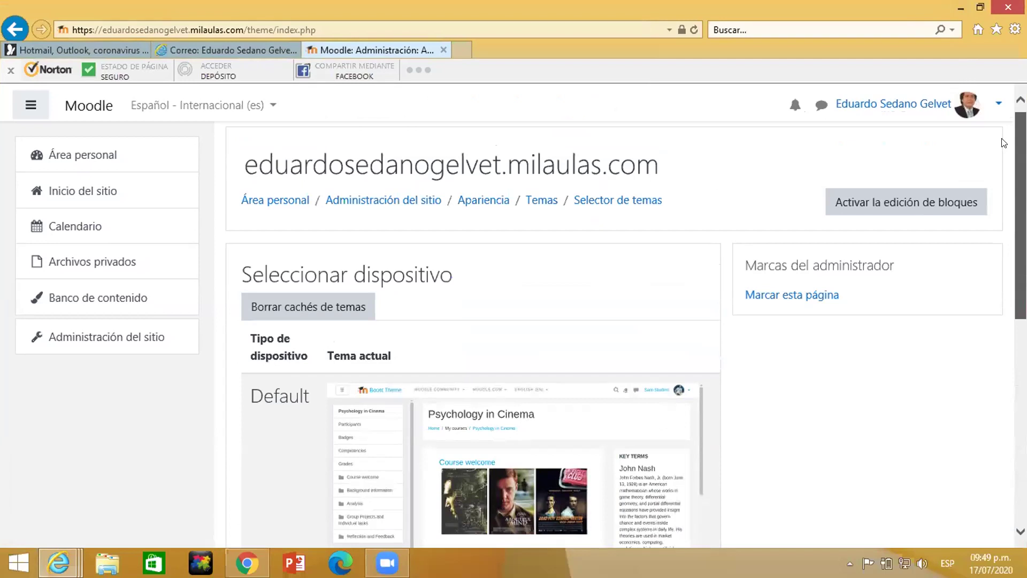
{"action": "scroll", "coordinate": [1004, 143], "scroll_direction": "down", "scroll_amount": 3}
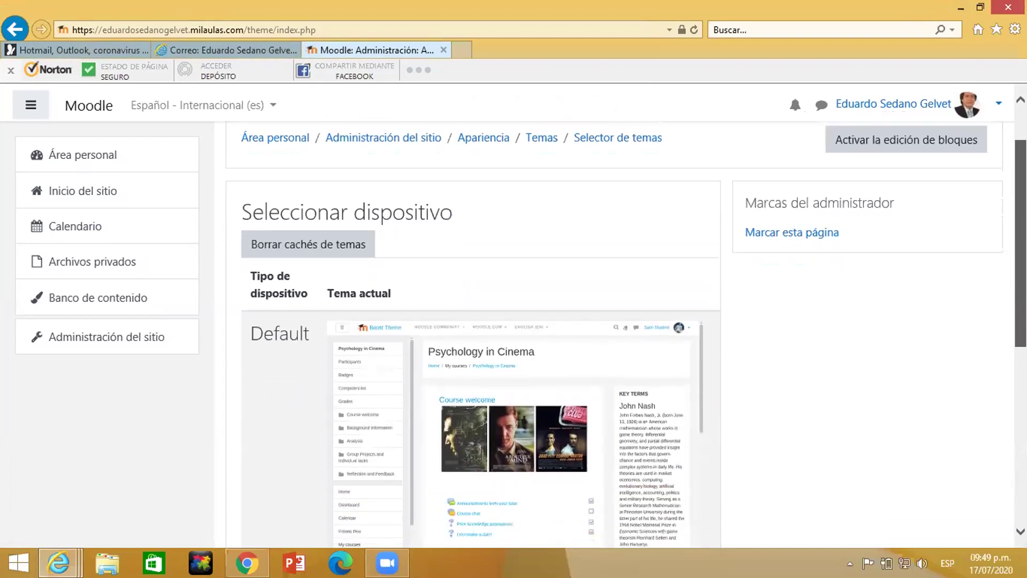
{"action": "scroll", "coordinate": [480, 332], "scroll_direction": "down", "scroll_amount": 2}
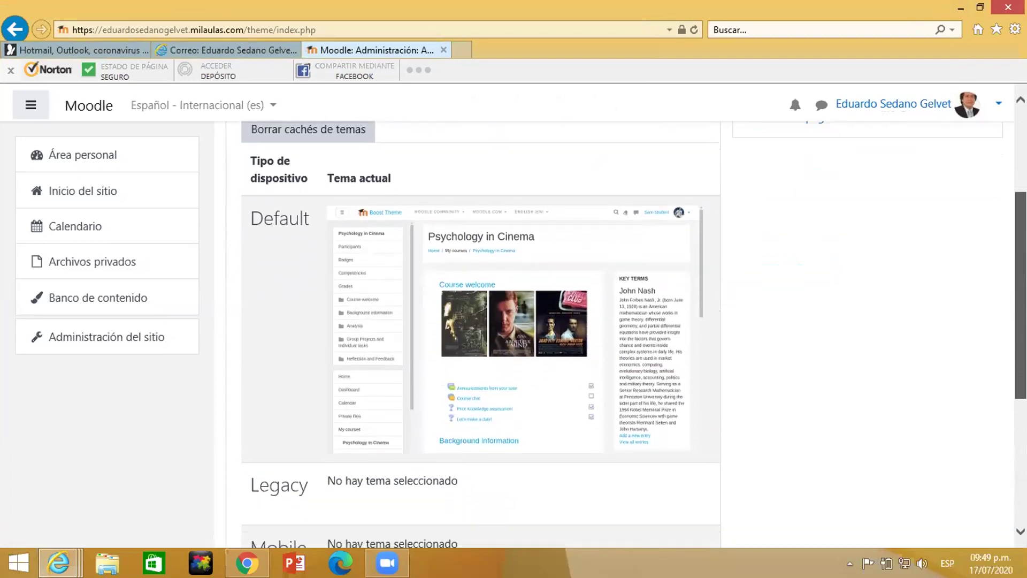
{"action": "scroll", "coordinate": [480, 331], "scroll_direction": "down", "scroll_amount": 3}
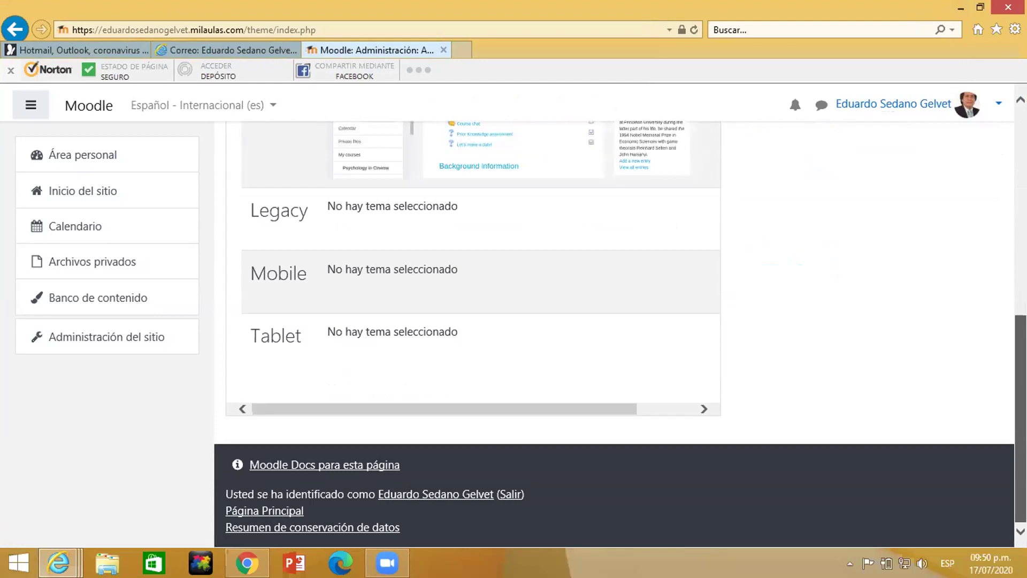
{"action": "scroll", "coordinate": [480, 332], "scroll_direction": "up", "scroll_amount": 6}
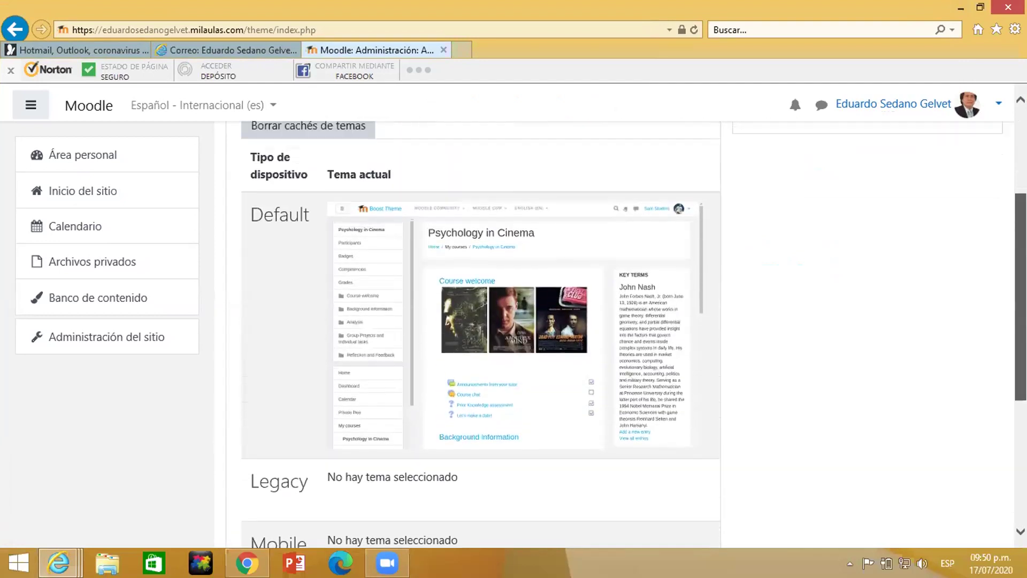
{"action": "scroll", "coordinate": [481, 332], "scroll_direction": "up", "scroll_amount": 1}
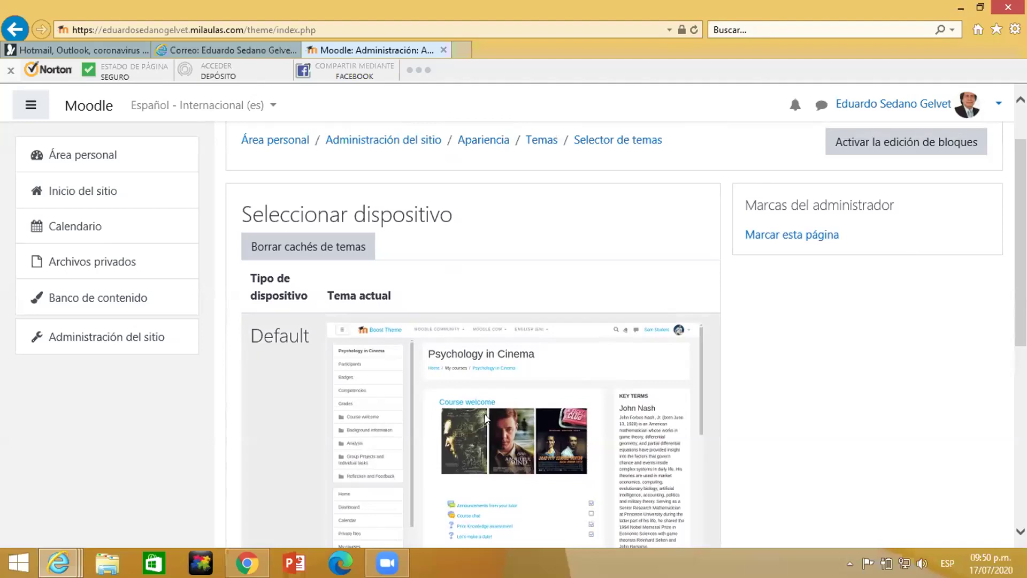
Step: Go to the Administración del sitio page from the left panel
{"action": "left_click", "coordinate": [105, 335]}
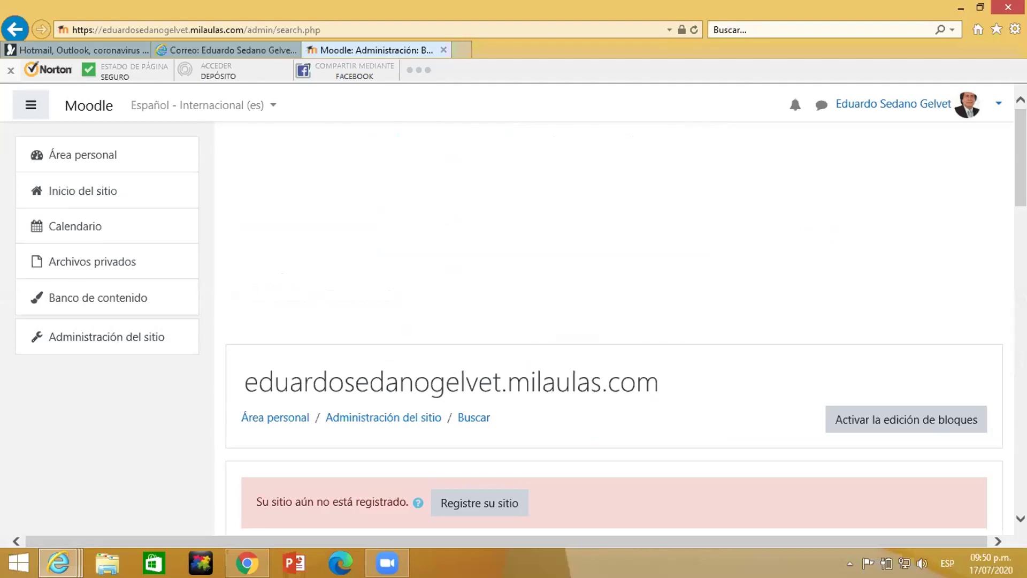
{"action": "mouse_move", "coordinate": [251, 568]}
{"action": "scroll", "coordinate": [614, 321], "scroll_direction": "down", "scroll_amount": 5}
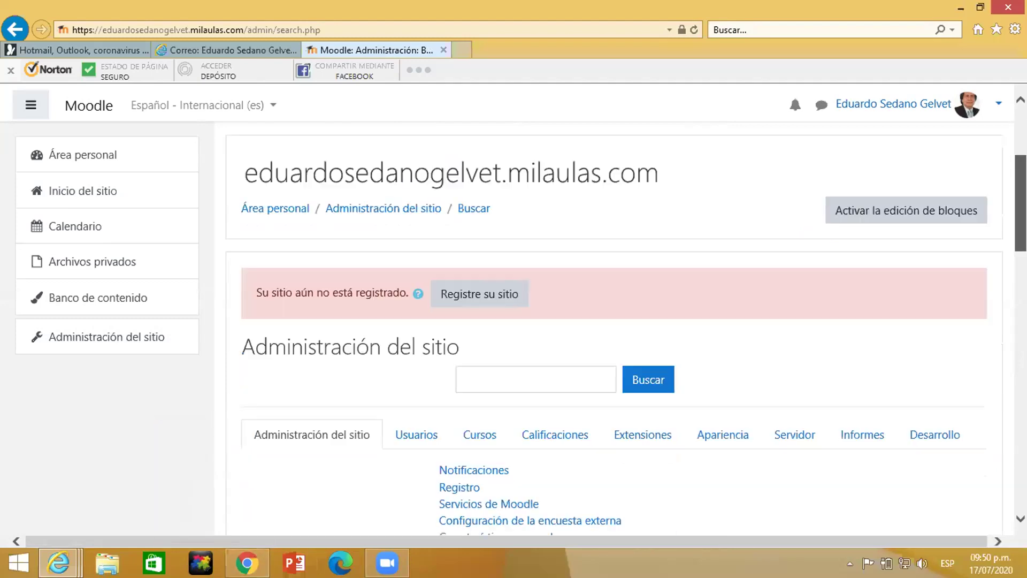
{"action": "scroll", "coordinate": [614, 321], "scroll_direction": "down", "scroll_amount": 3}
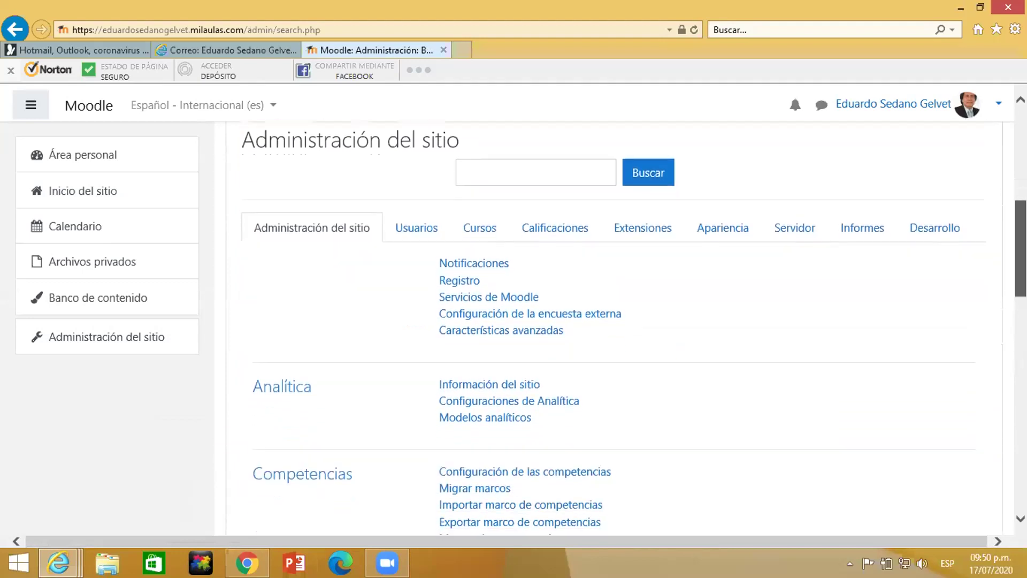
{"action": "scroll", "coordinate": [614, 321], "scroll_direction": "down", "scroll_amount": 1}
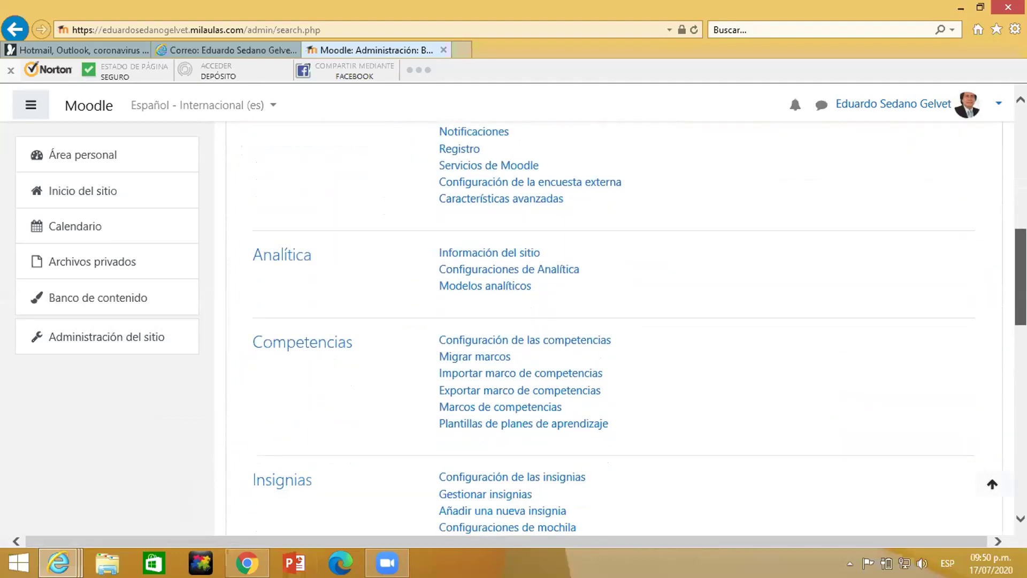
{"action": "scroll", "coordinate": [642, 247], "scroll_direction": "up", "scroll_amount": 2}
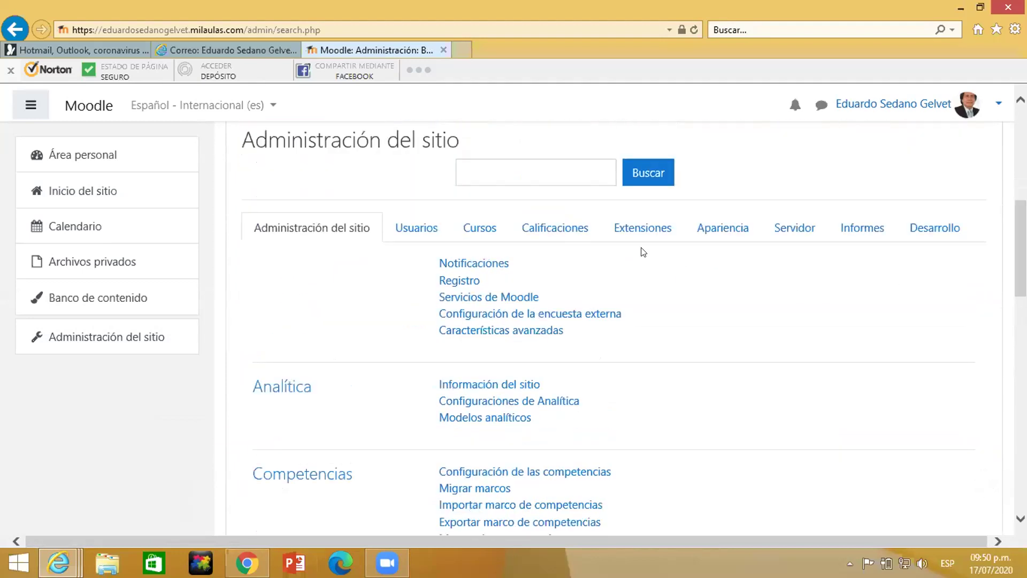
Step: Show the Apariencia tab with its Temas section listing Selector de temas, Boost and Classic
{"action": "left_click", "coordinate": [721, 231]}
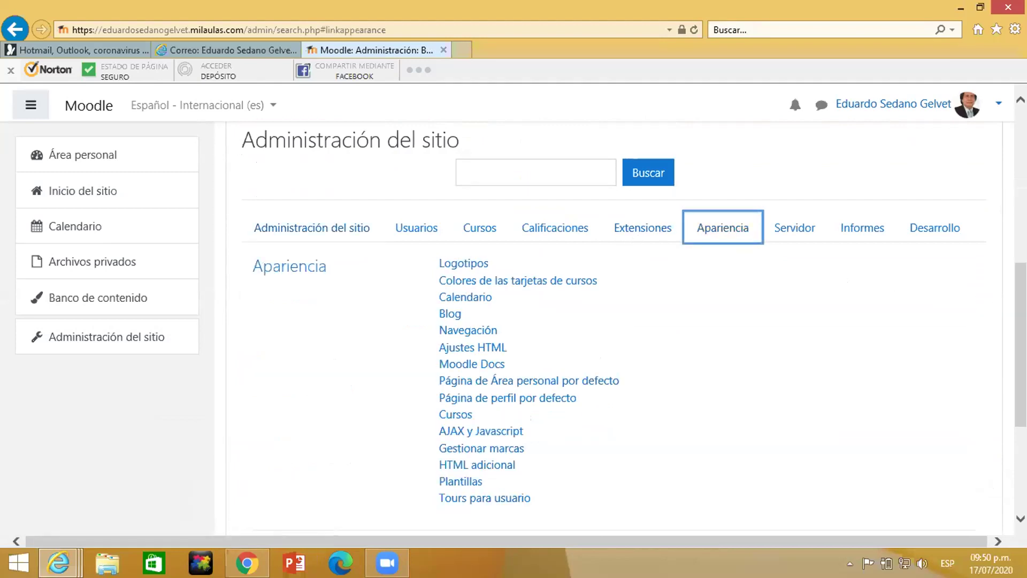
{"action": "scroll", "coordinate": [990, 304], "scroll_direction": "down", "scroll_amount": 2}
{"action": "scroll", "coordinate": [614, 327], "scroll_direction": "down", "scroll_amount": 2}
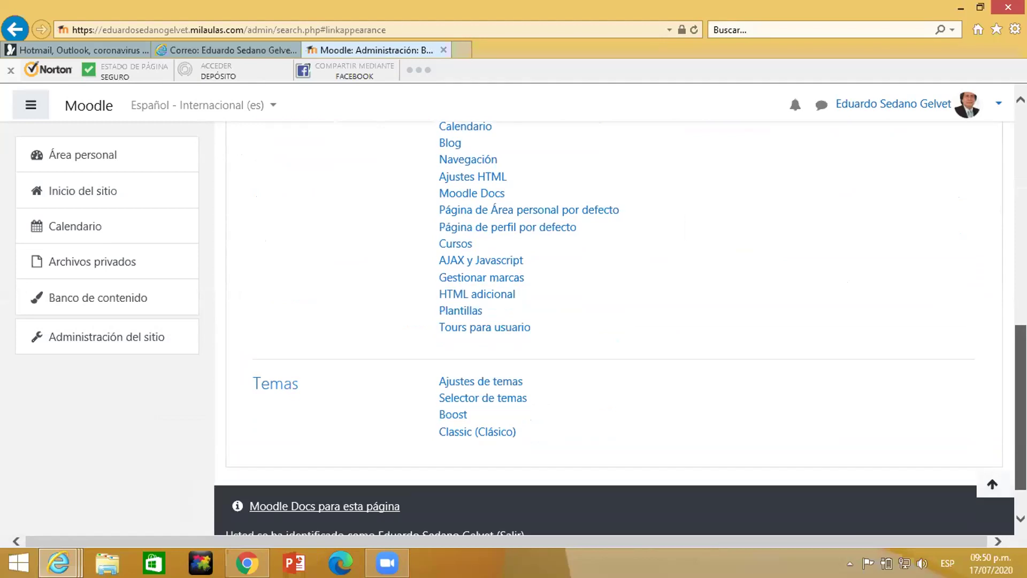
{"action": "scroll", "coordinate": [614, 327], "scroll_direction": "up", "scroll_amount": 2}
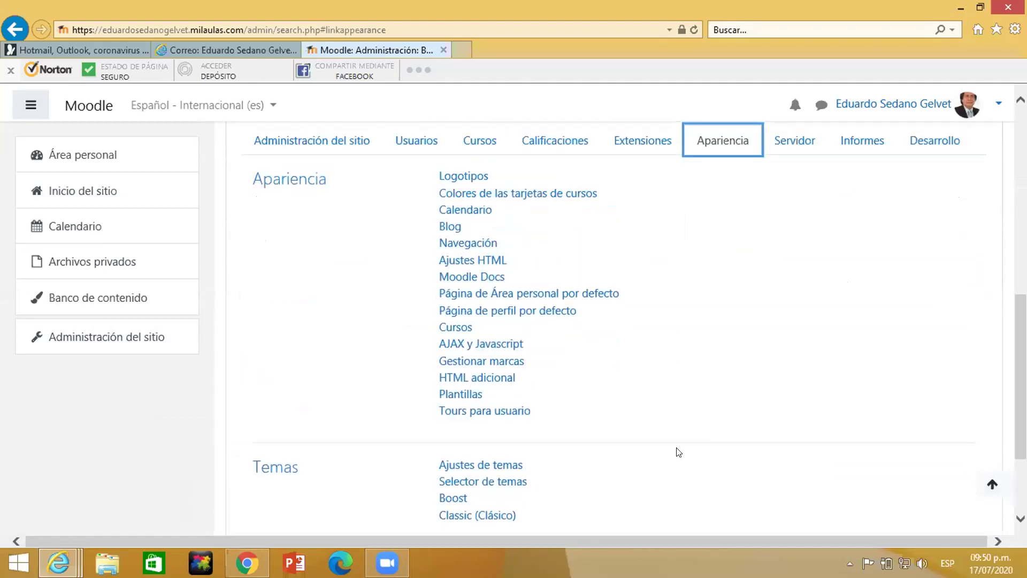
Step: Open Selector de temas, showing Boost on the Default device, and collapse the navigation drawer
{"action": "left_click", "coordinate": [500, 483]}
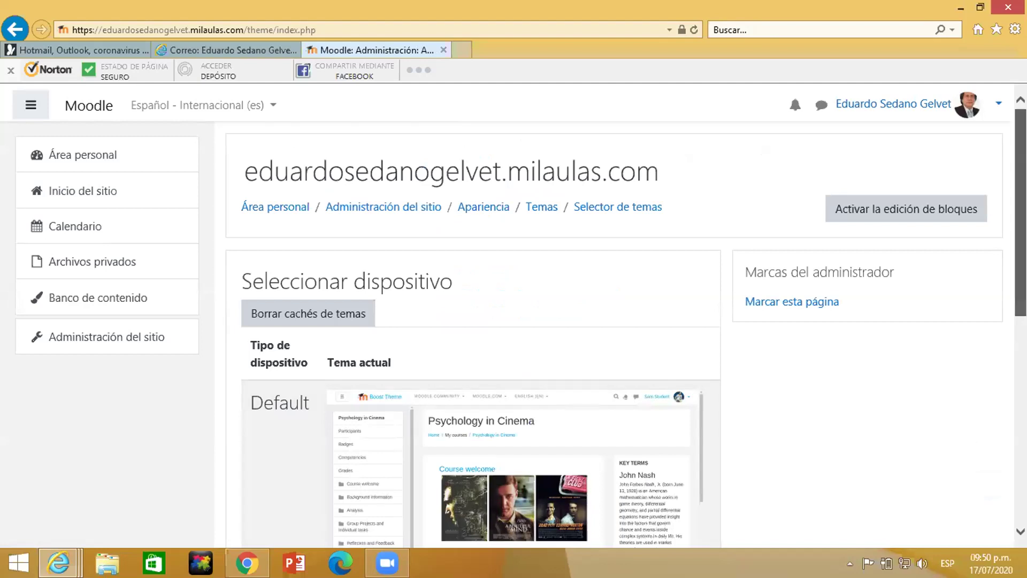
{"action": "scroll", "coordinate": [621, 329], "scroll_direction": "down", "scroll_amount": 5}
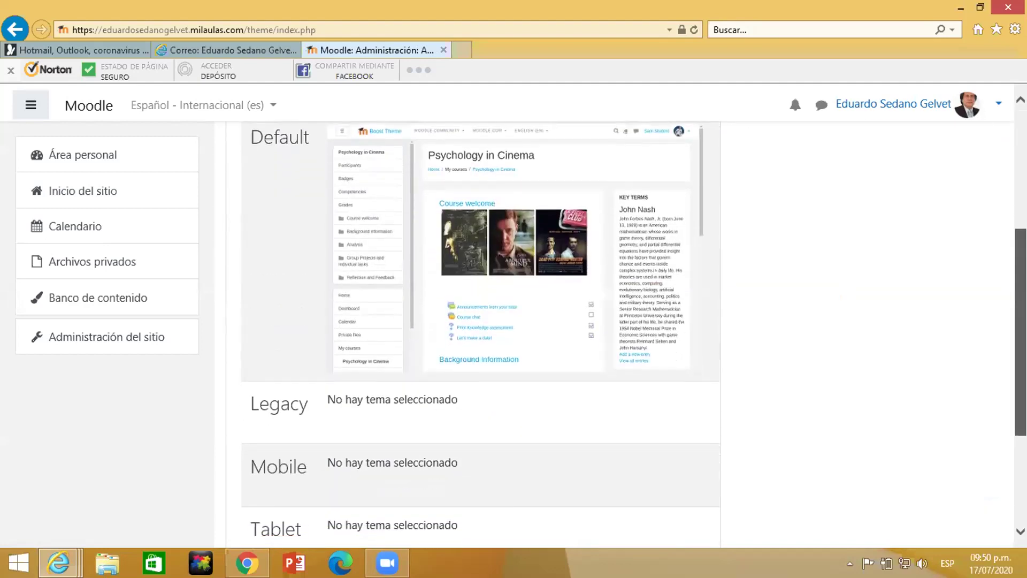
{"action": "scroll", "coordinate": [634, 331], "scroll_direction": "up", "scroll_amount": 1}
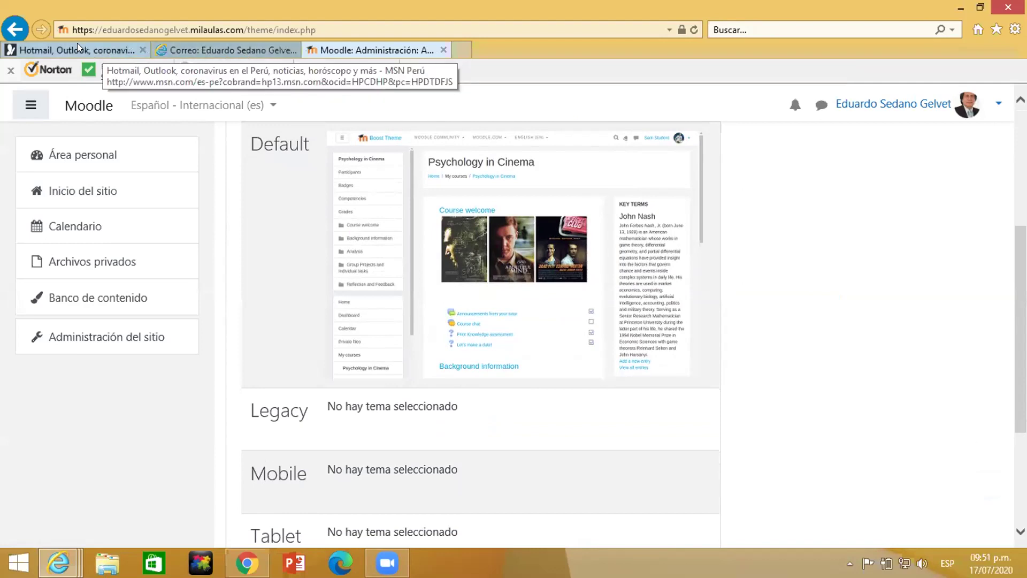
{"action": "left_click", "coordinate": [31, 108]}
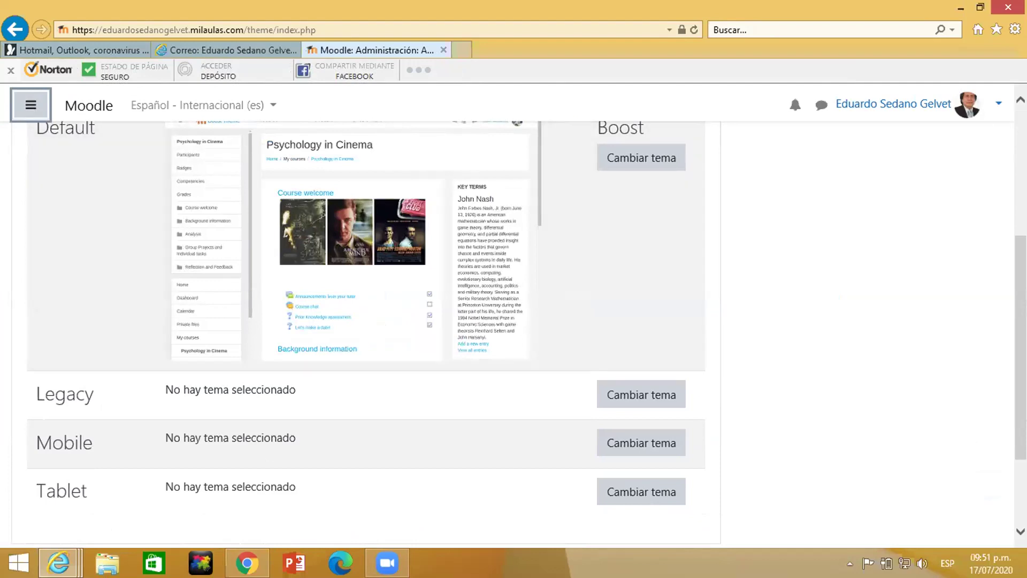
{"action": "scroll", "coordinate": [699, 273], "scroll_direction": "up", "scroll_amount": 3}
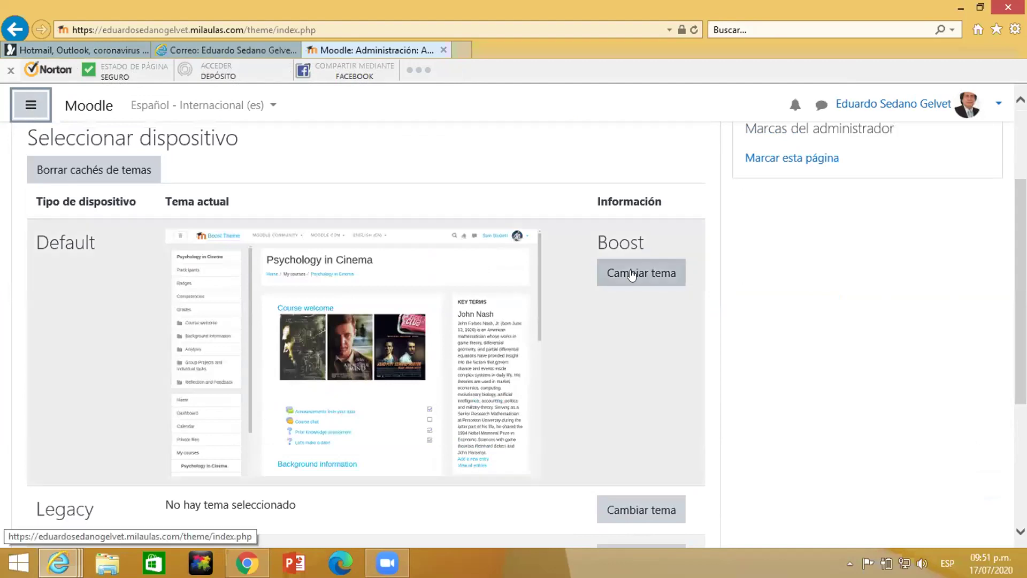
Step: Switch the Default device's theme from Boost to Classic (Clásico) and continue past the saved confirmation
{"action": "left_click", "coordinate": [632, 274]}
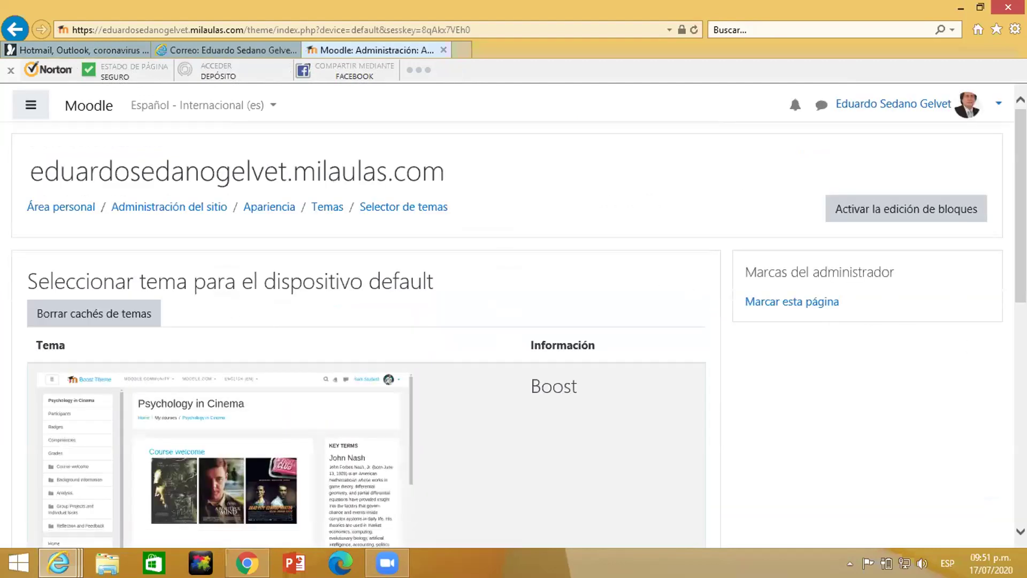
{"action": "scroll", "coordinate": [519, 329], "scroll_direction": "down", "scroll_amount": 8}
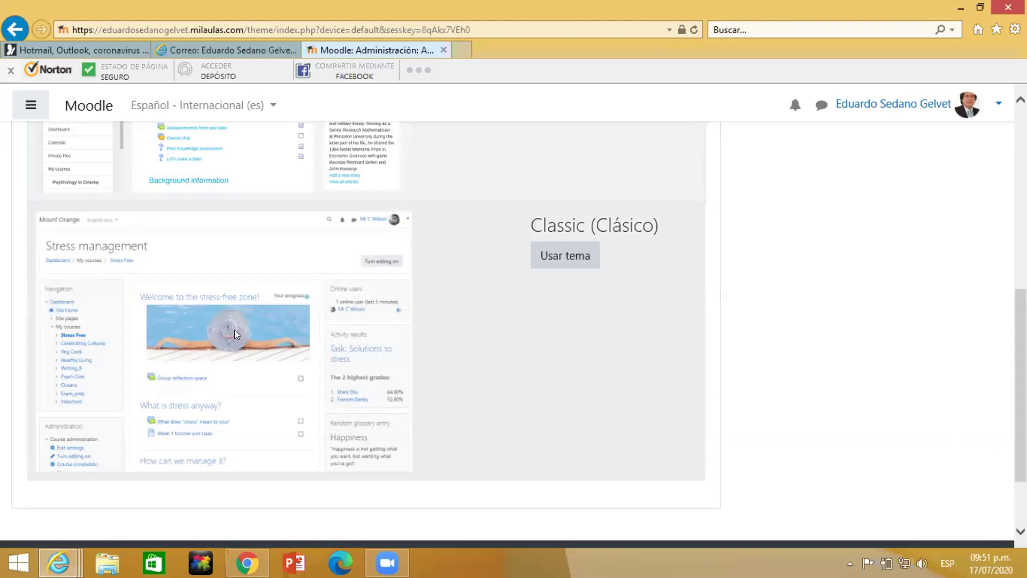
{"action": "left_click", "coordinate": [565, 257]}
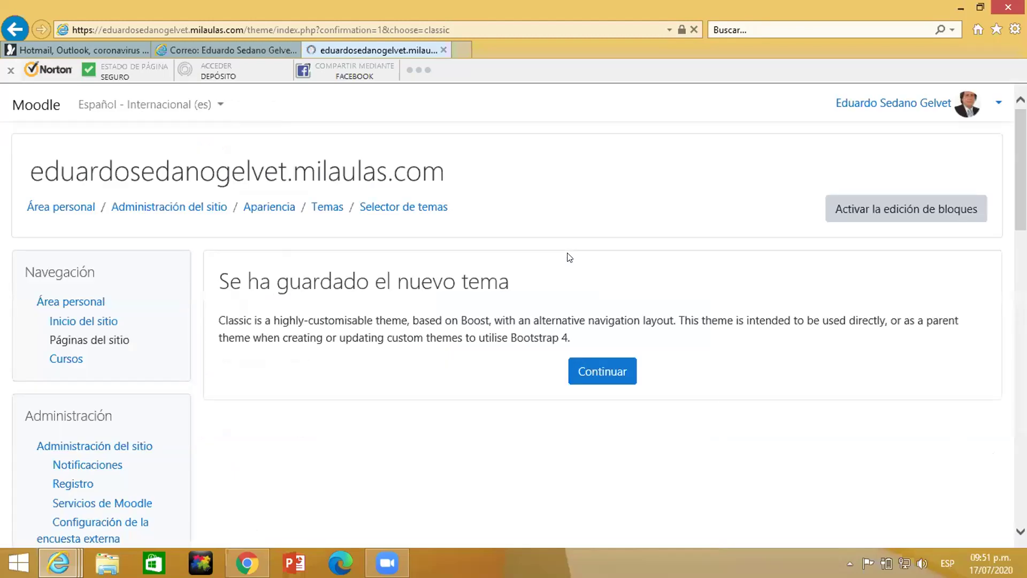
{"action": "left_click", "coordinate": [599, 377]}
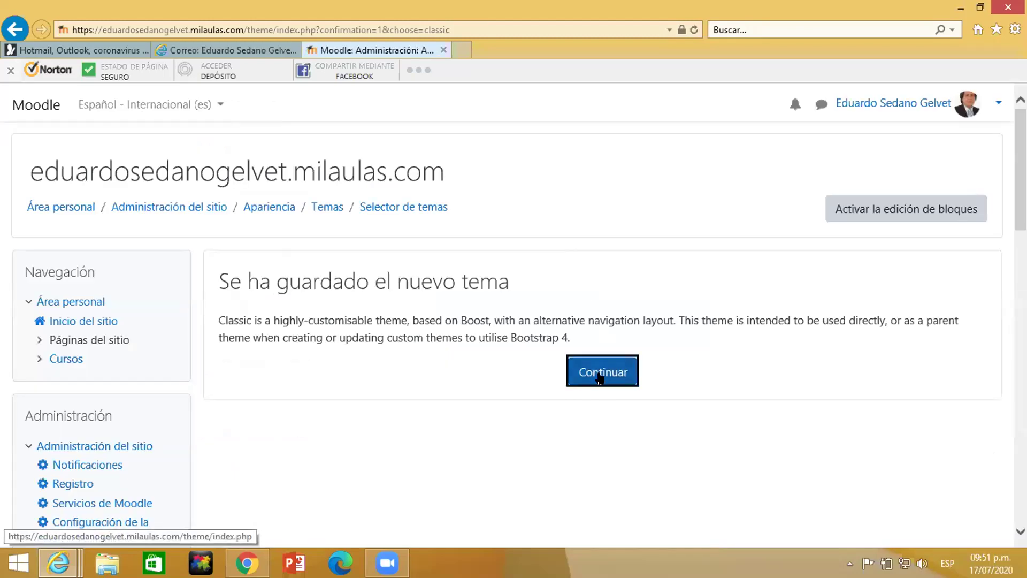